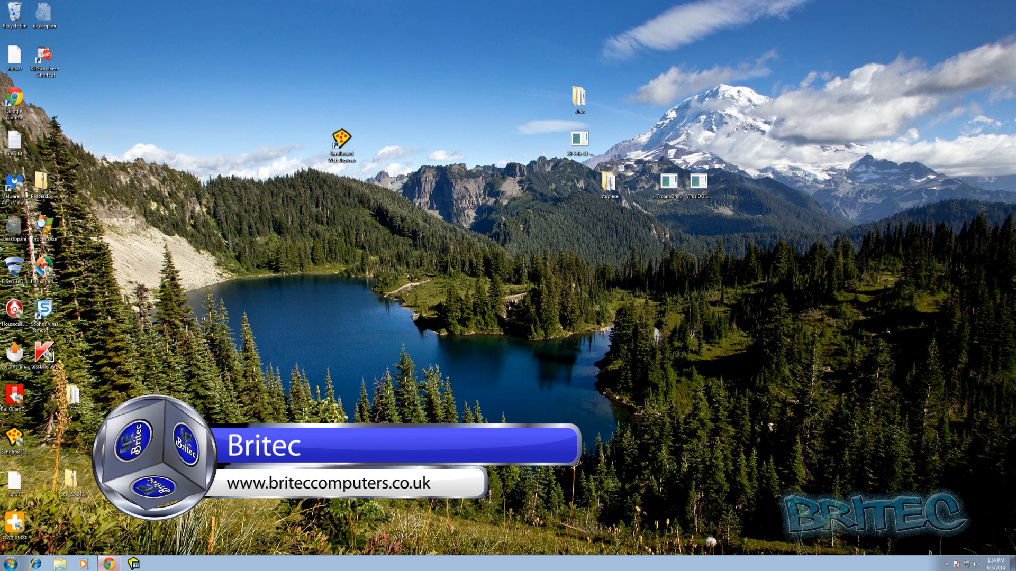
- Shrink the browser window showing sandboxie.com and launch the sandboxed web browser in a separate window beside it
click(109, 564)
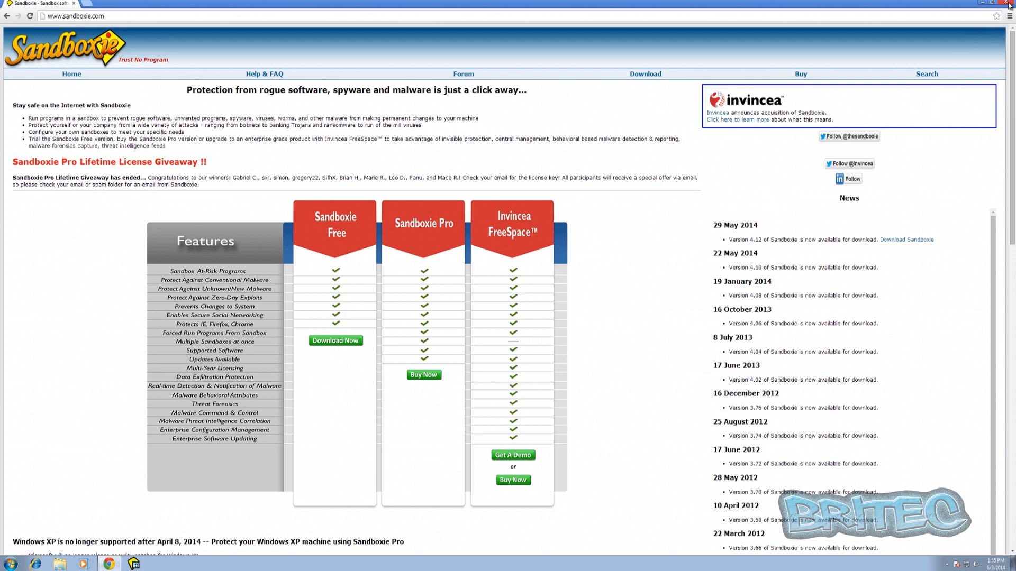
click(992, 3)
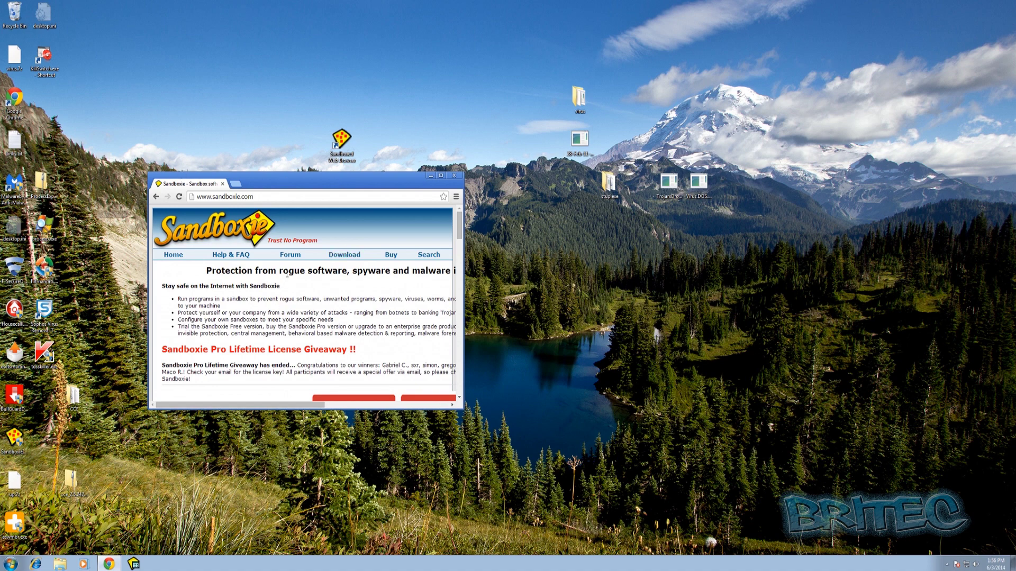
click(343, 154)
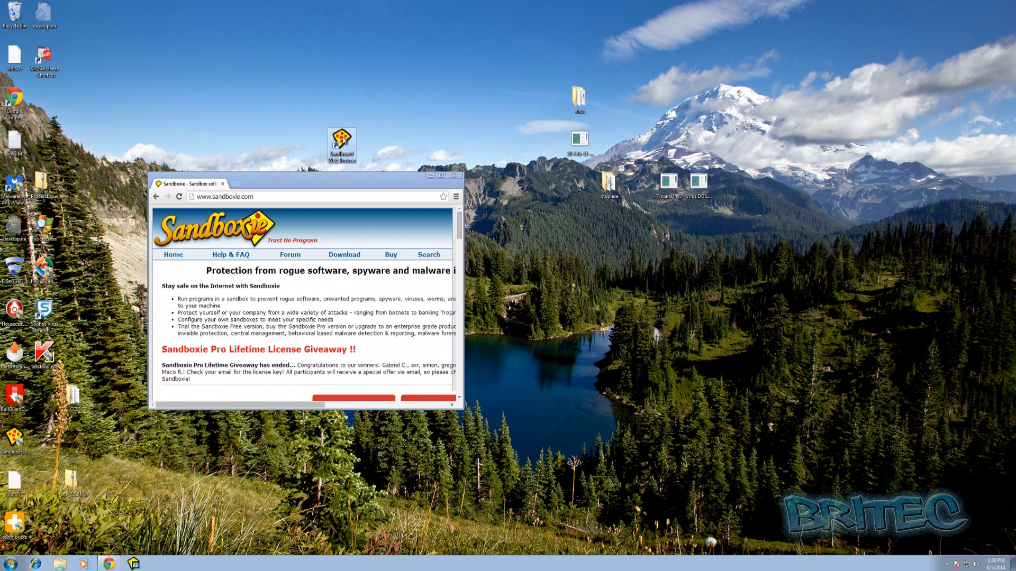
double_click(342, 140)
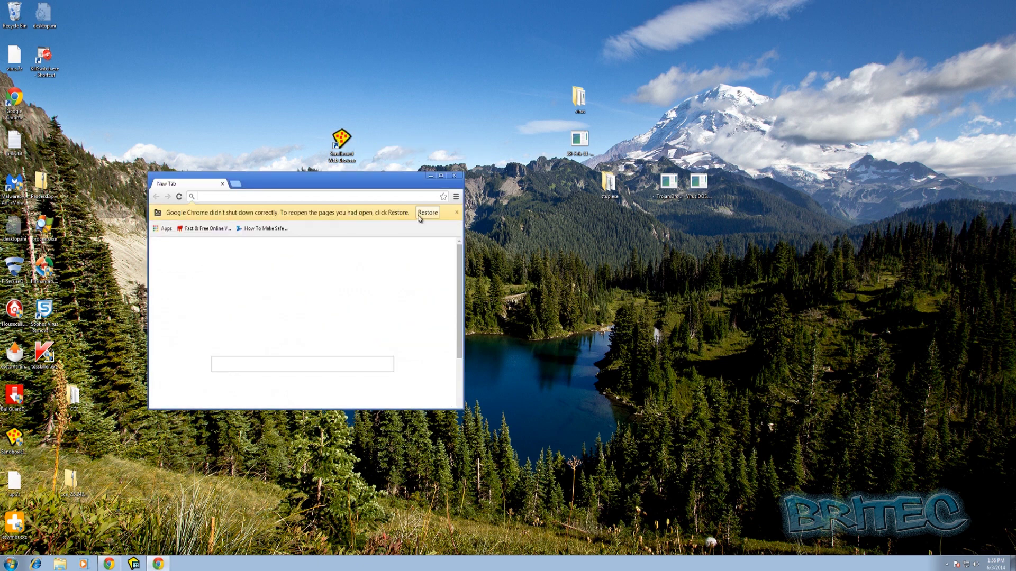
drag(369, 184, 701, 177)
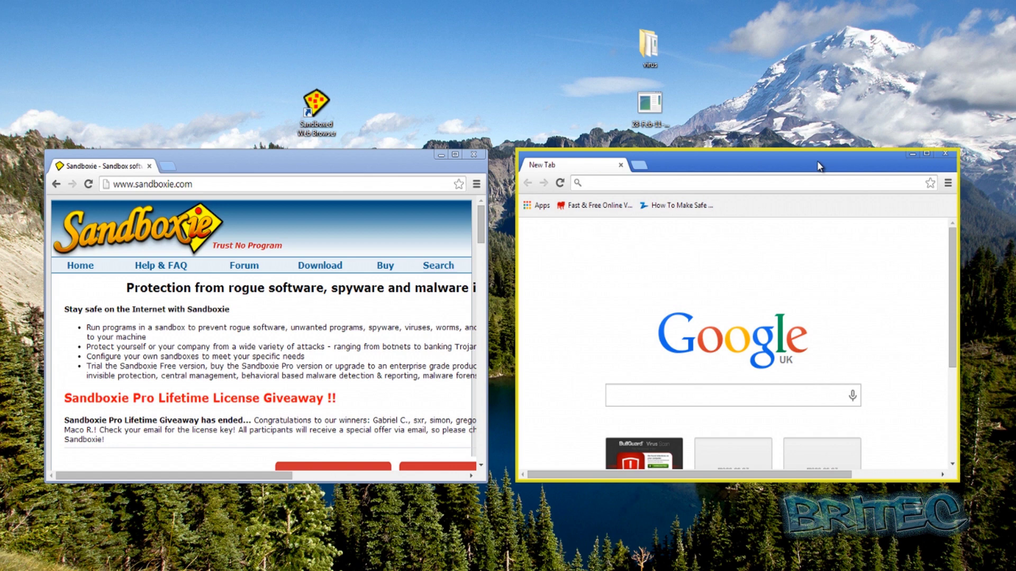
click(392, 170)
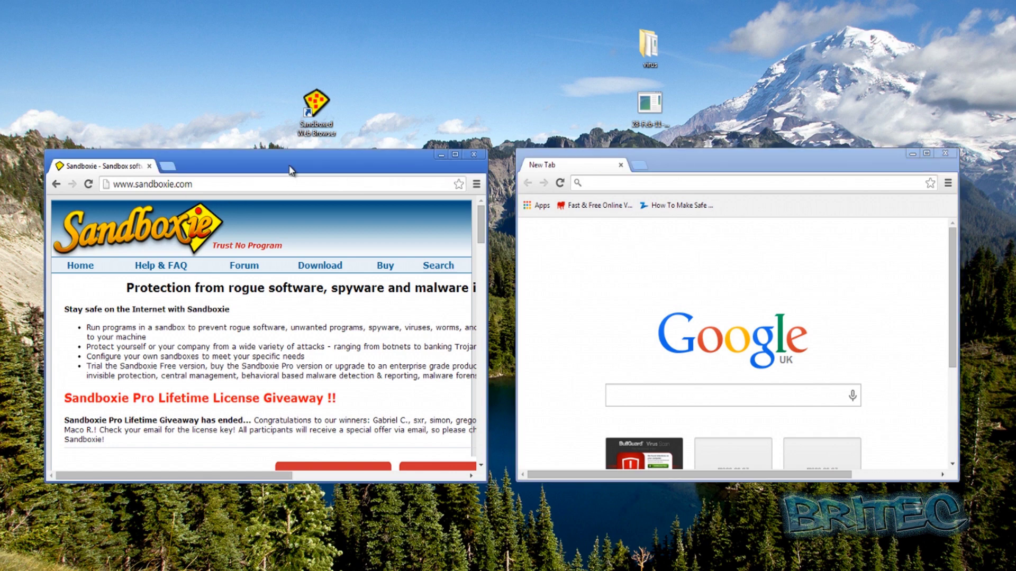
double_click(290, 170)
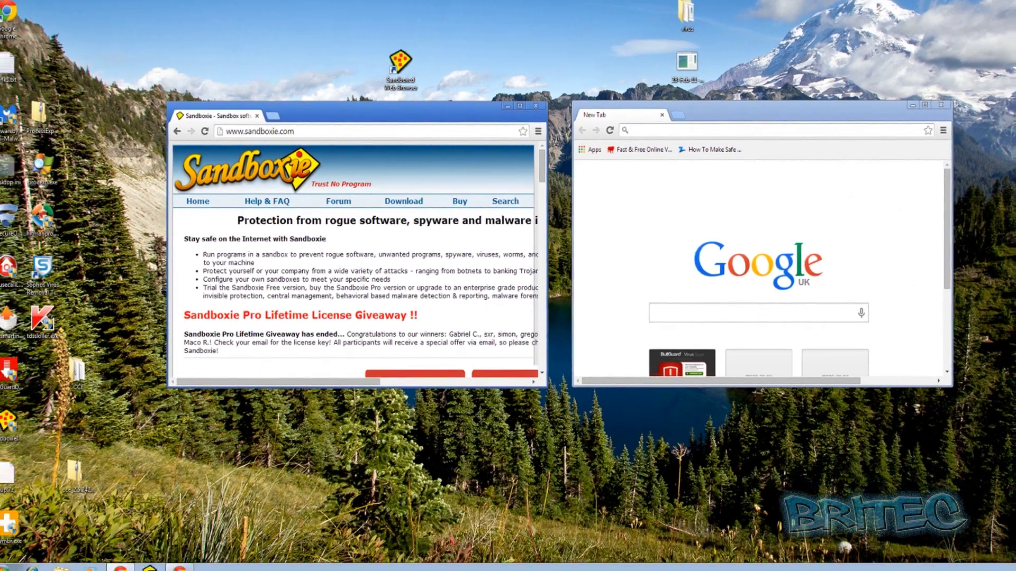
- Run Internet Explorer sandboxed in DefaultBox as UAC administrator and allow Sandboxie Start to make changes
click(11, 563)
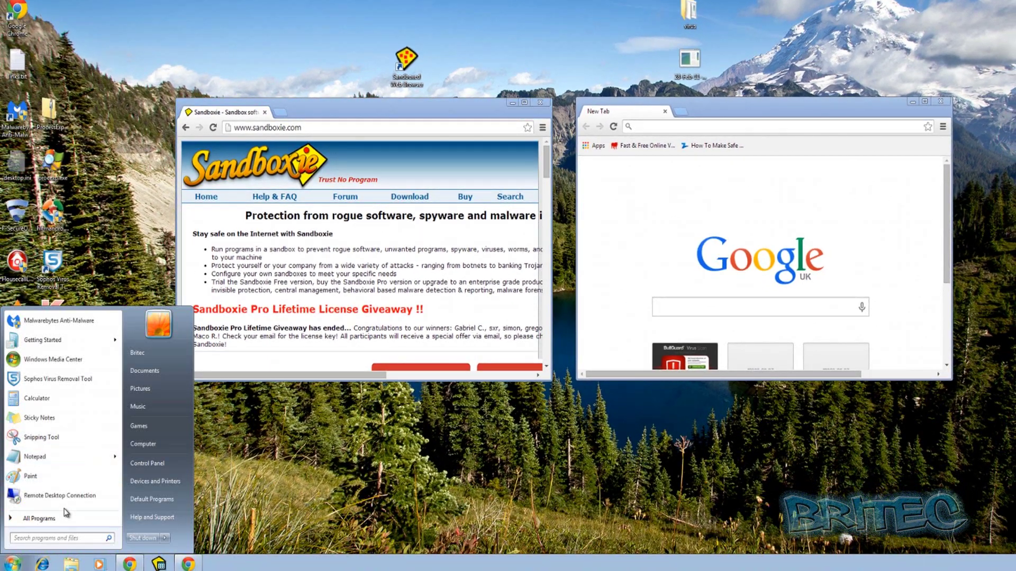
click(50, 519)
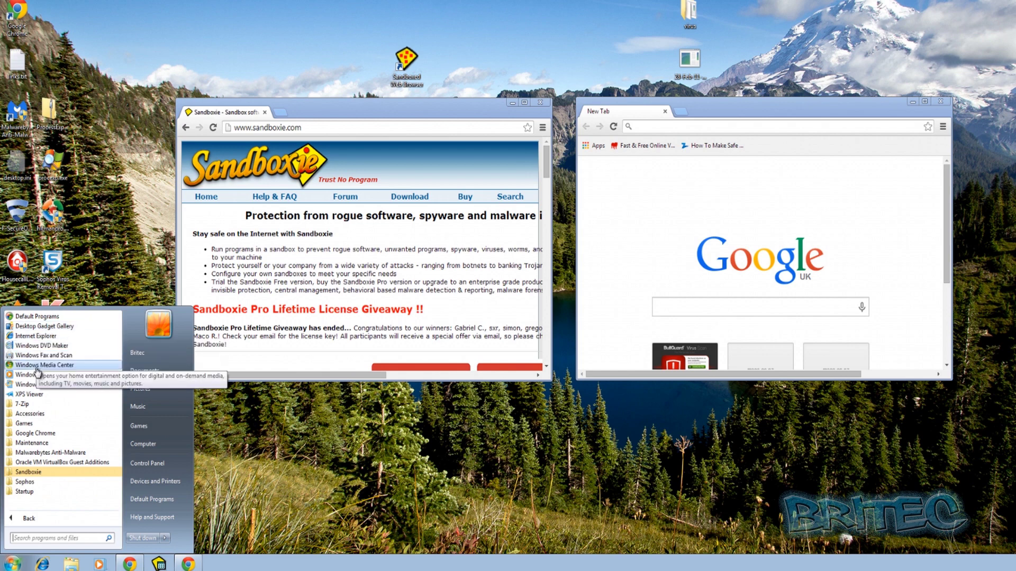
right_click(41, 337)
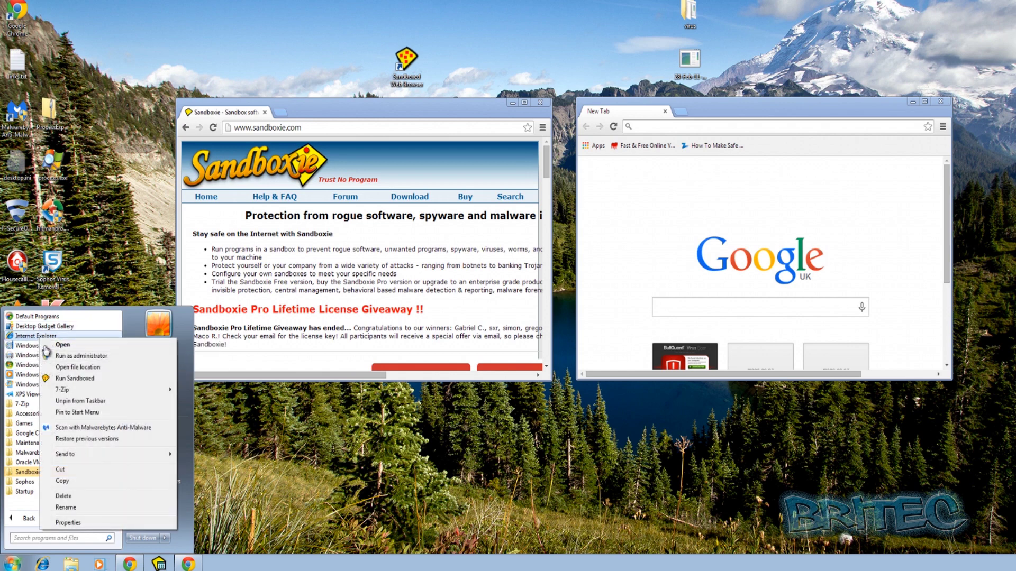
click(75, 379)
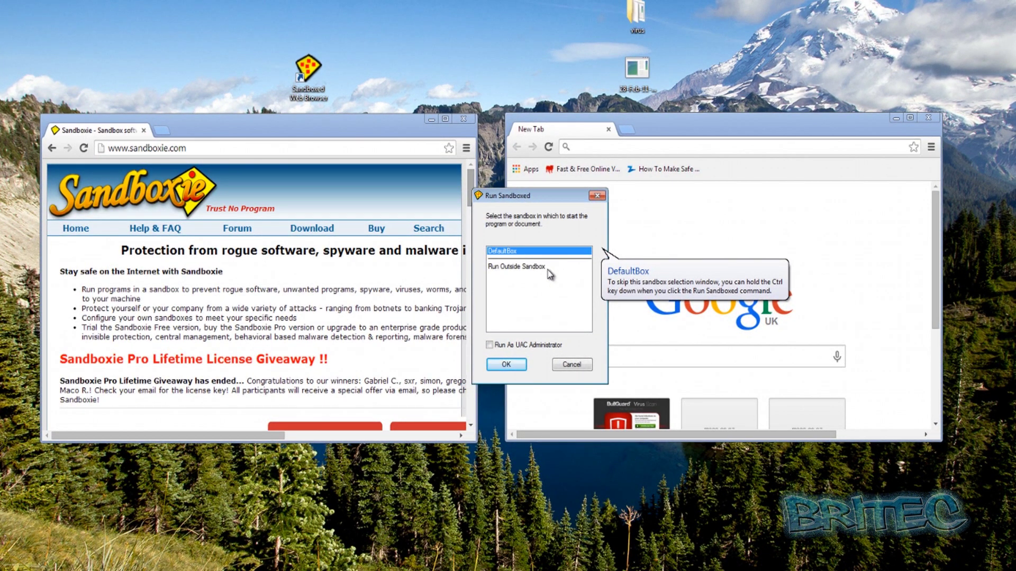
click(491, 345)
click(496, 368)
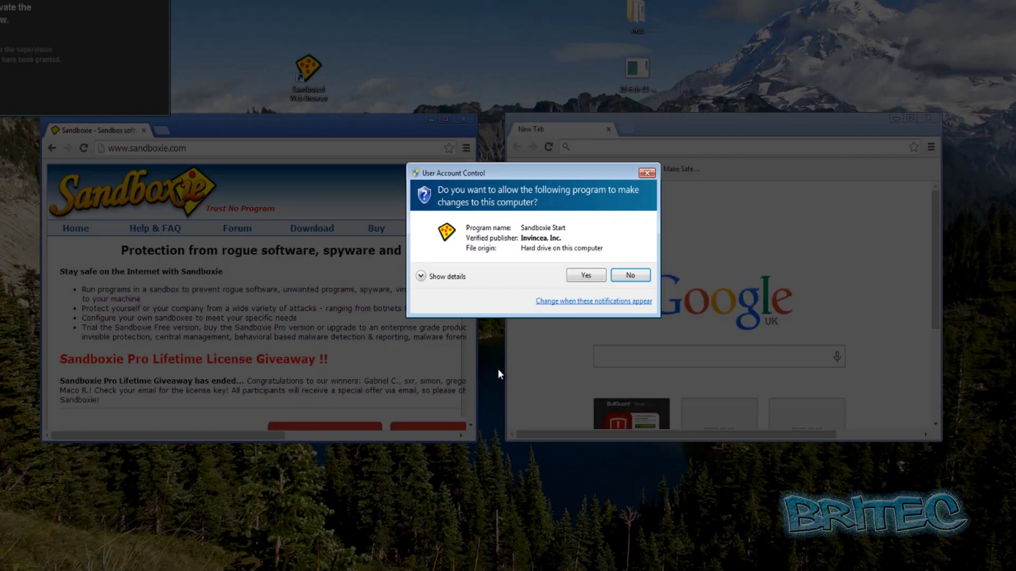
click(583, 277)
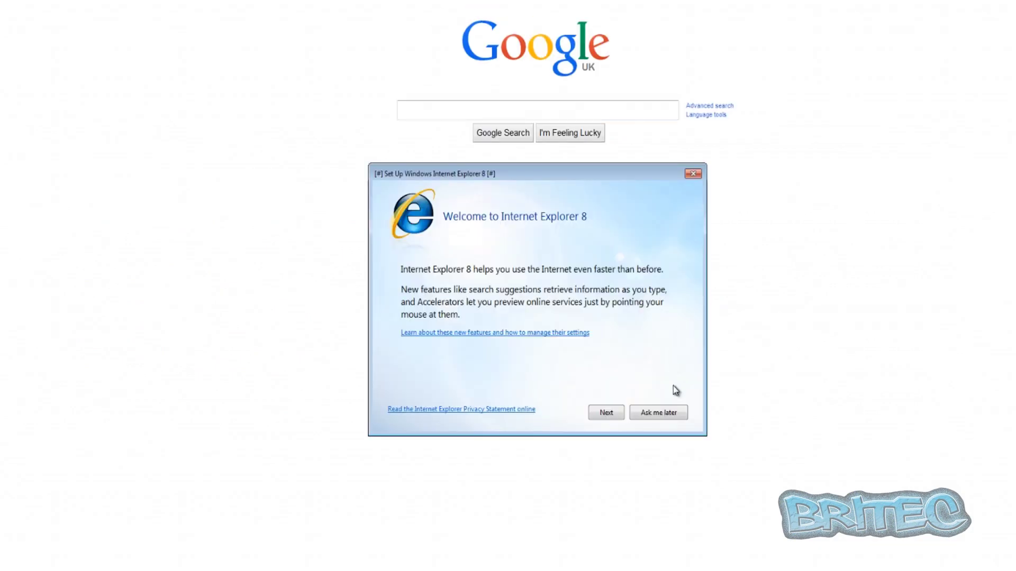
- Postpone the Internet Explorer 8 setup and place its sandboxed window in front, between the two Chrome windows
click(661, 414)
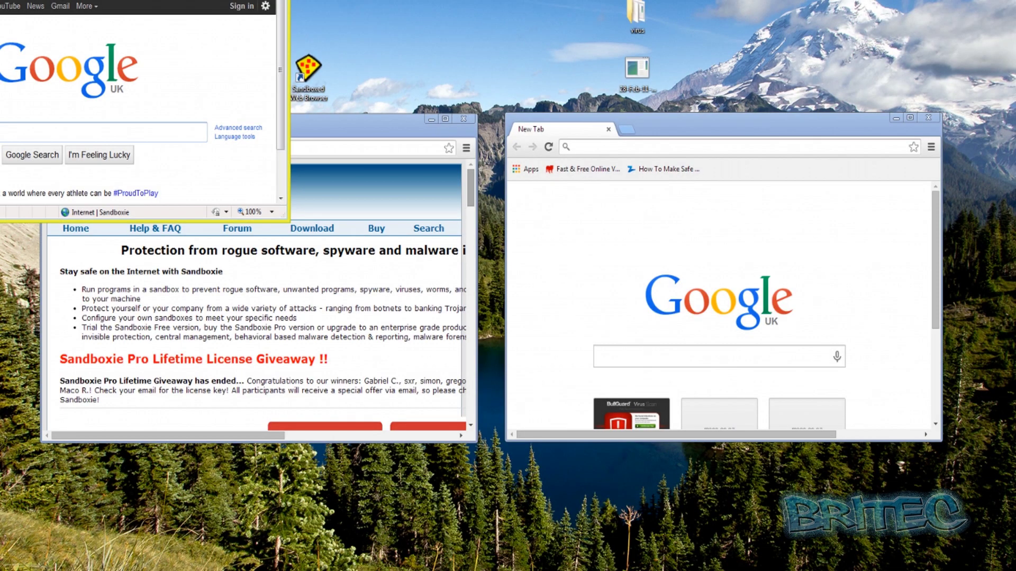
drag(338, 11, 470, 199)
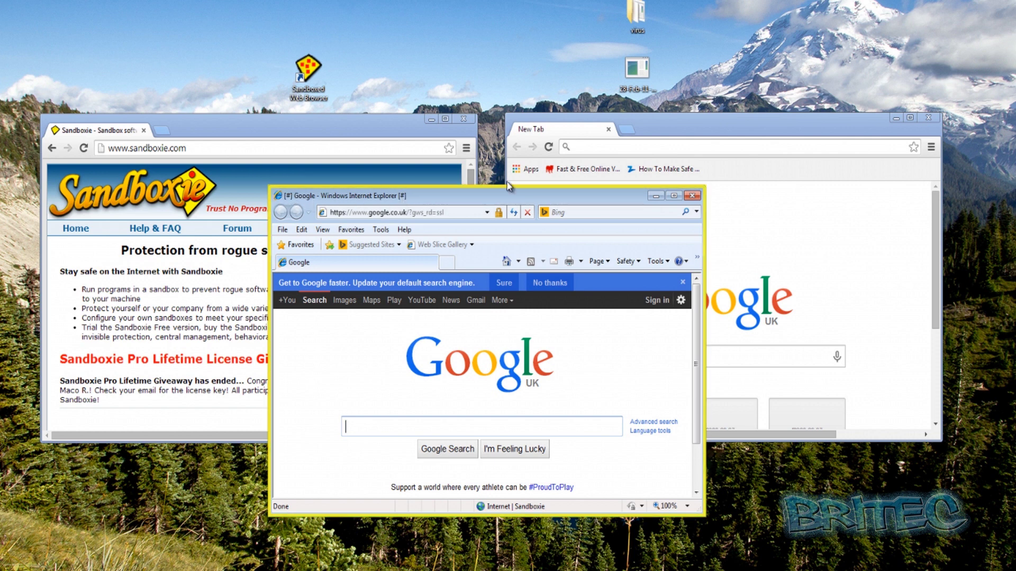
click(335, 141)
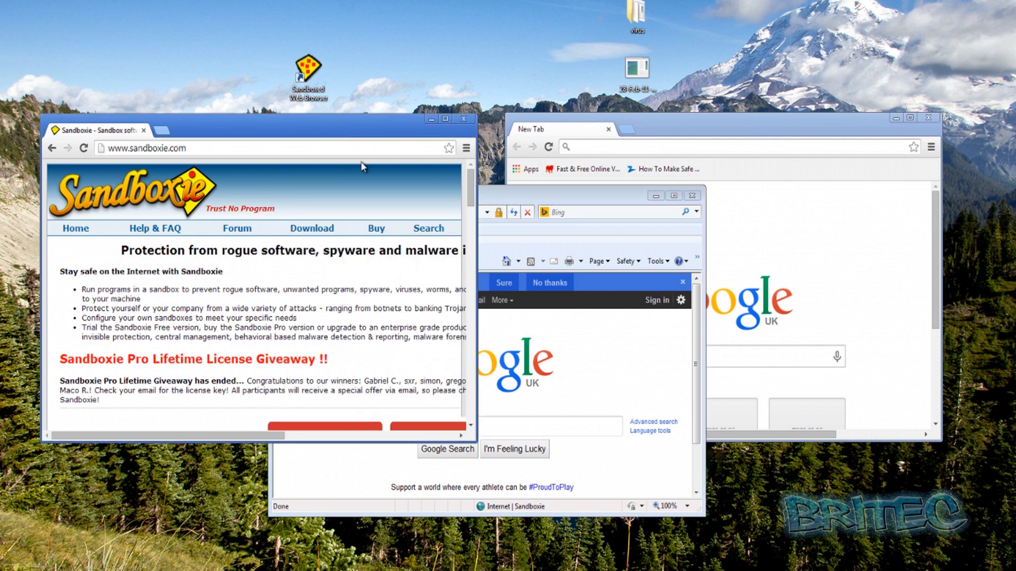
click(577, 200)
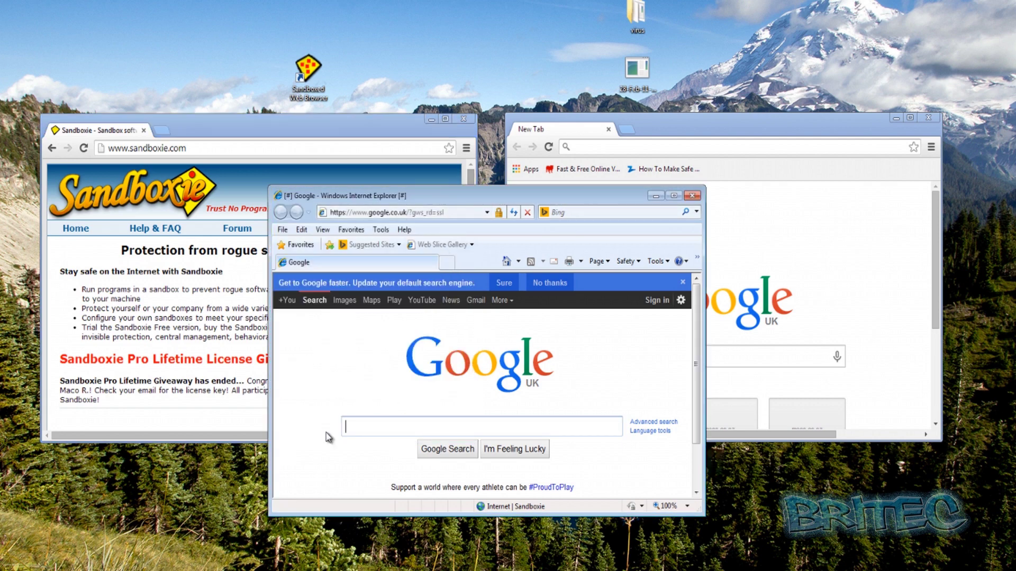
- Open Sandboxie Control and examine the Chrome and Internet Explorer processes listed under DefaultBox
click(297, 570)
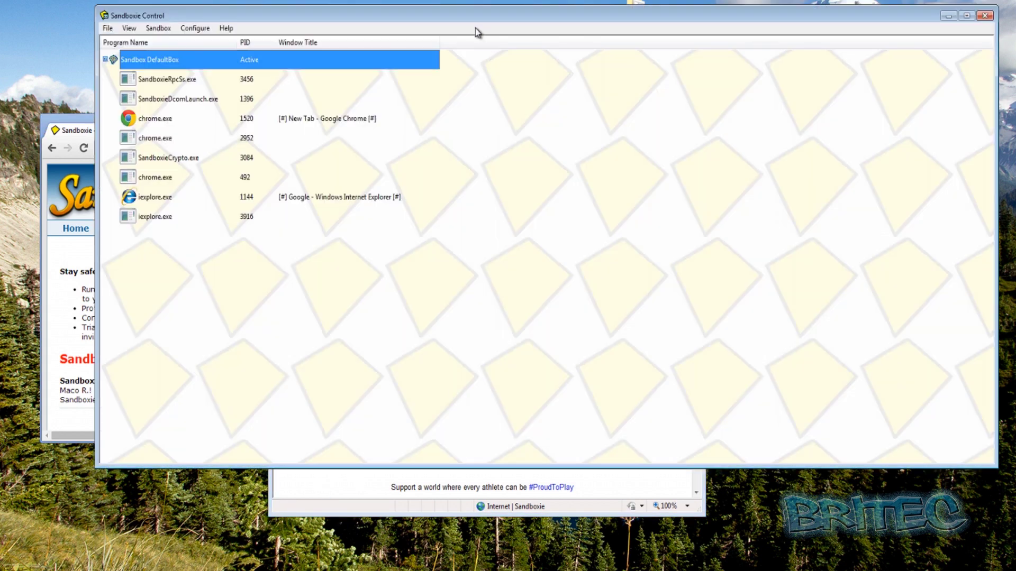
drag(465, 20, 439, 75)
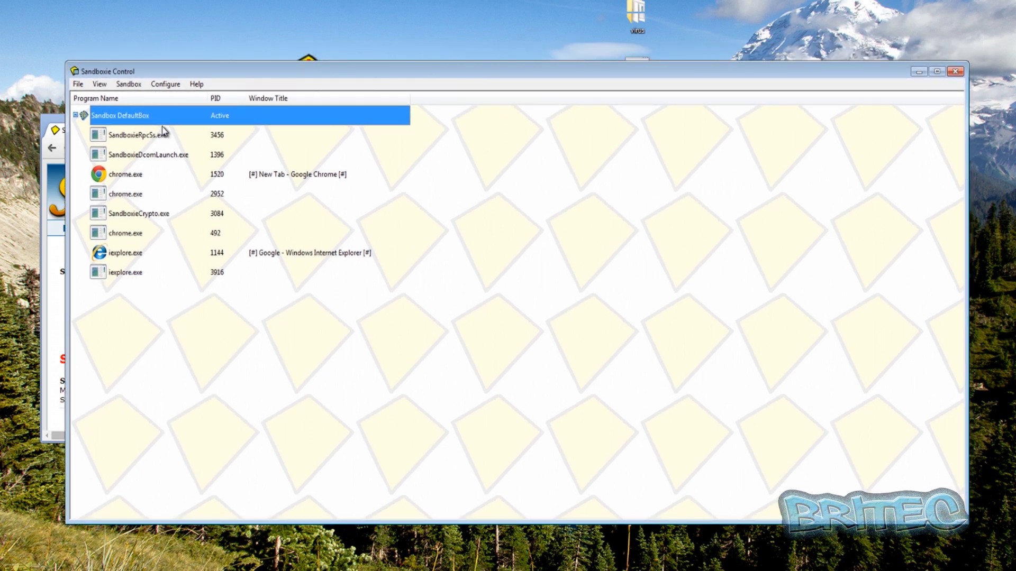
drag(456, 76, 422, 79)
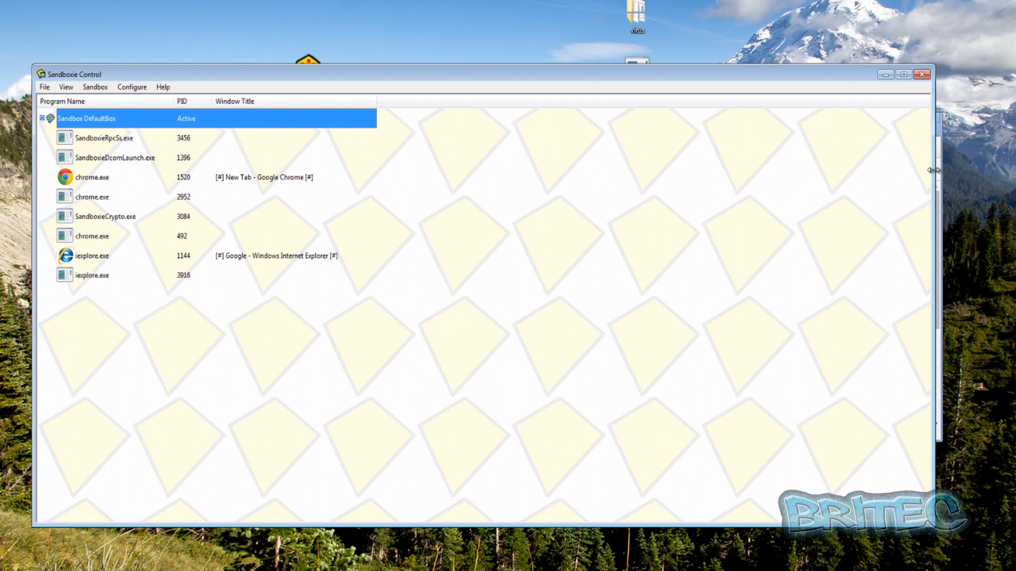
drag(935, 171, 944, 172)
click(96, 177)
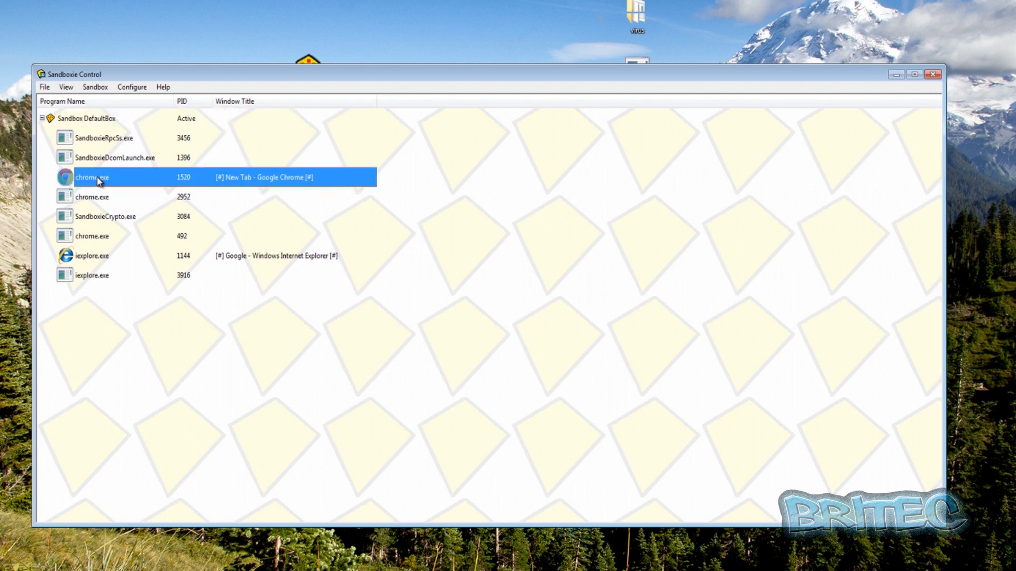
click(83, 259)
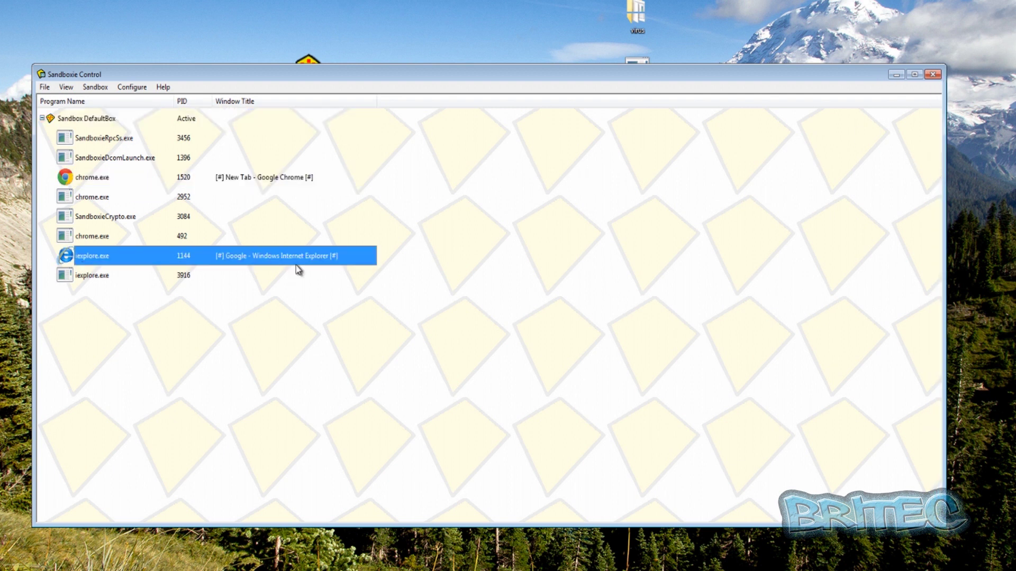
click(217, 178)
click(253, 259)
- Close the Sandboxie website window and arrange the sandboxed Internet Explorer and Chrome windows side by side above Sandboxie Control
drag(460, 81, 471, 247)
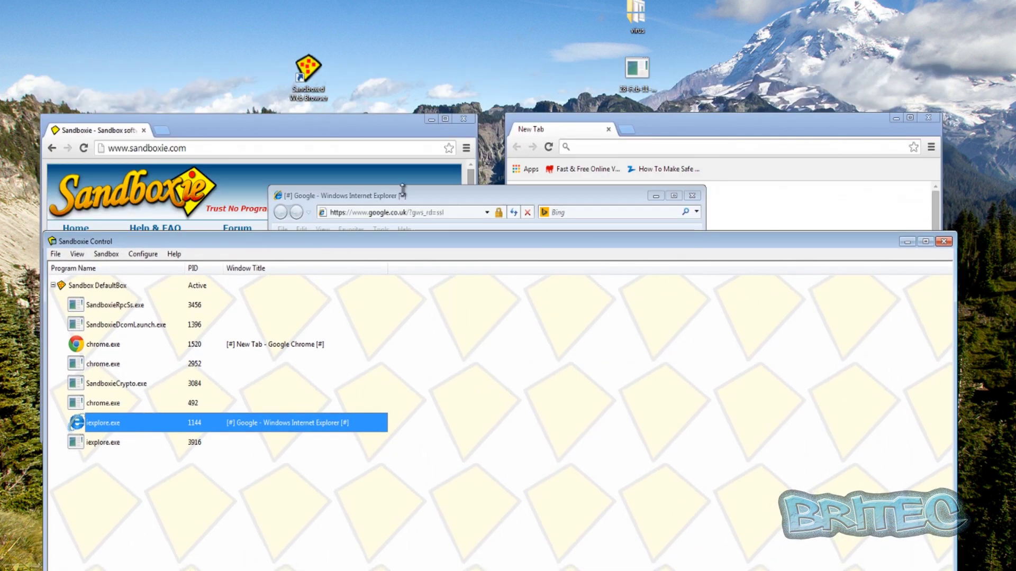
click(465, 120)
drag(524, 197, 335, 0)
drag(679, 133, 728, 17)
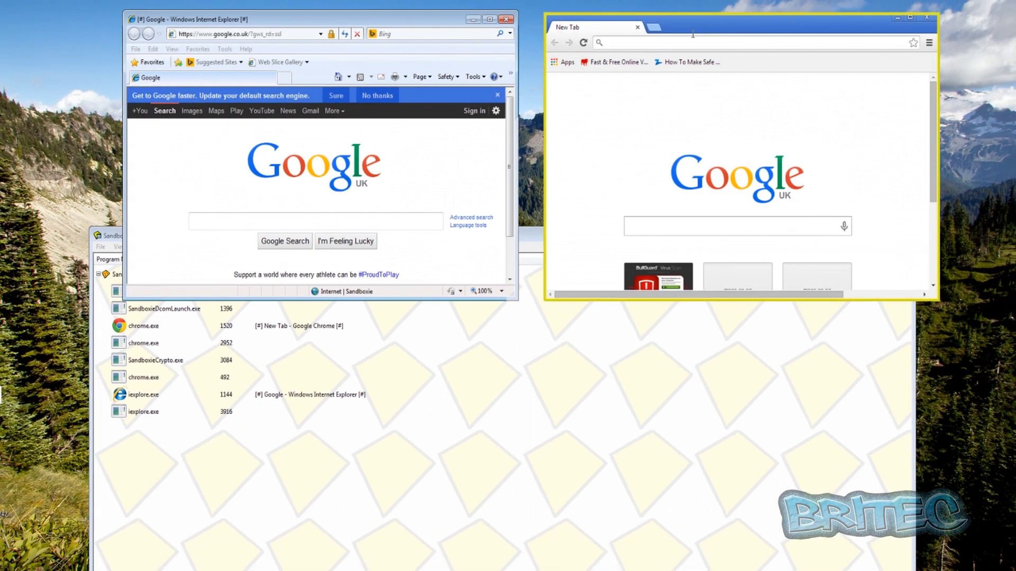
click(509, 361)
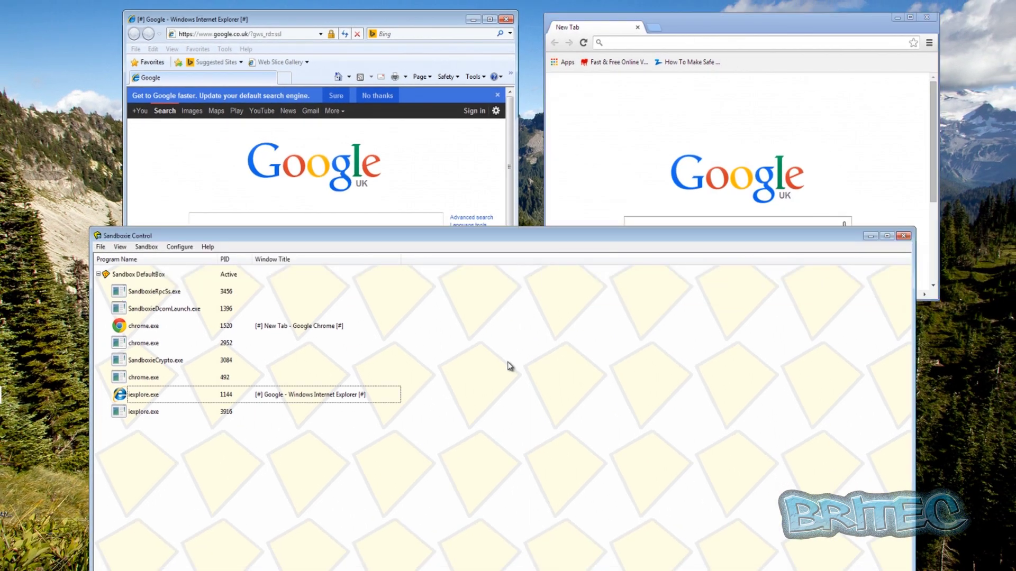
drag(478, 237, 511, 113)
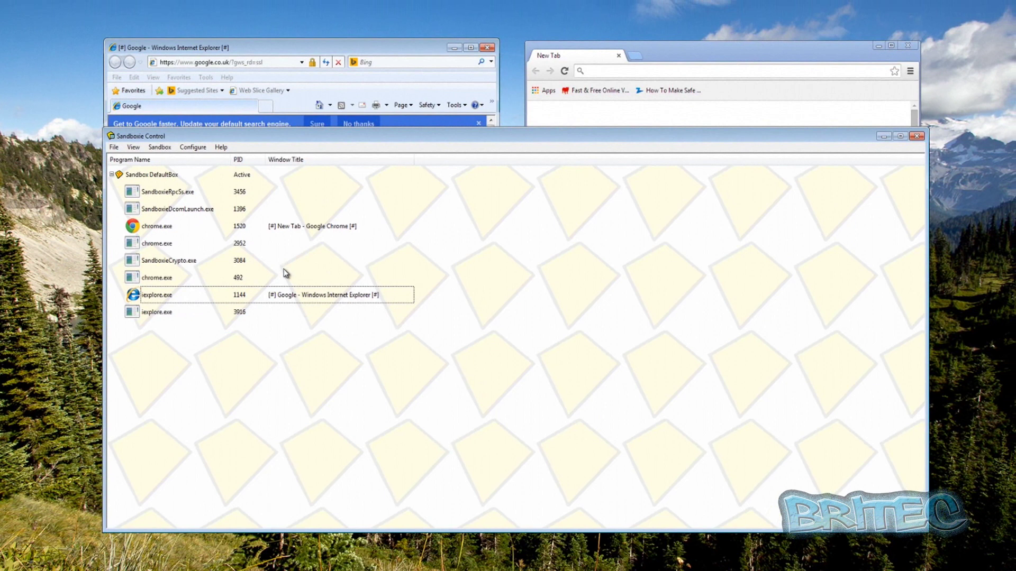
click(412, 57)
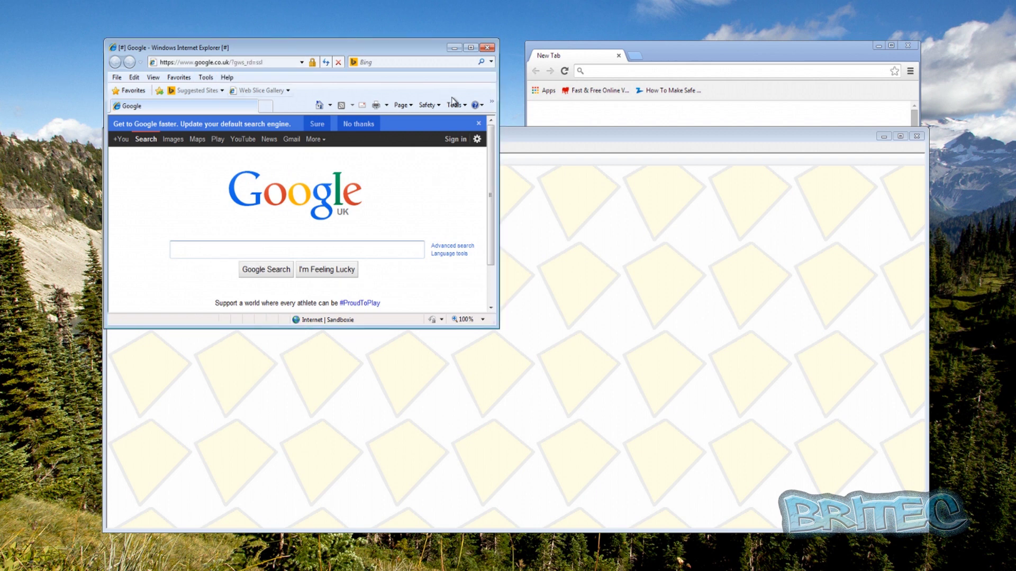
click(580, 323)
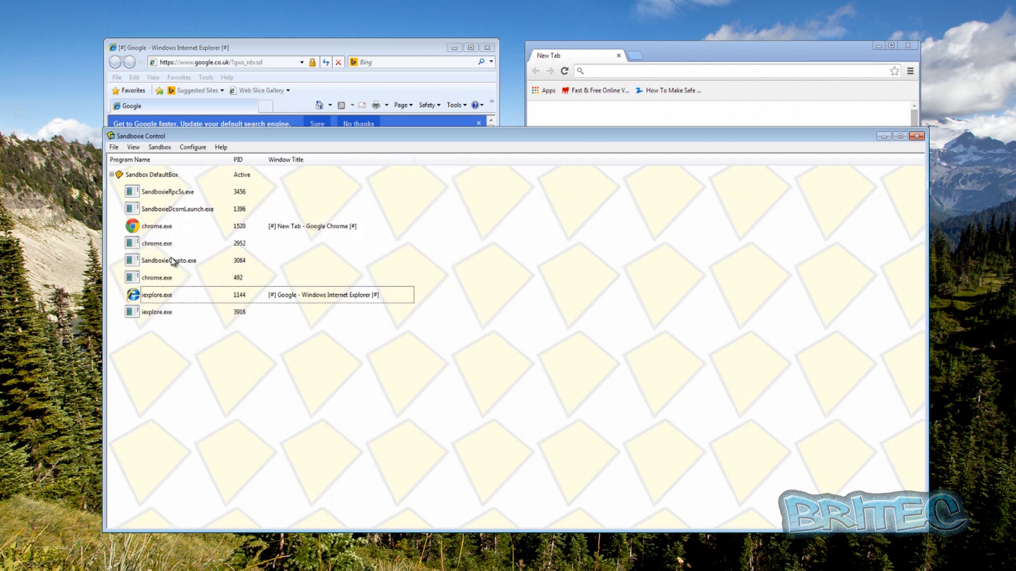
- Open the Sandbox Settings of DefaultBox
click(160, 177)
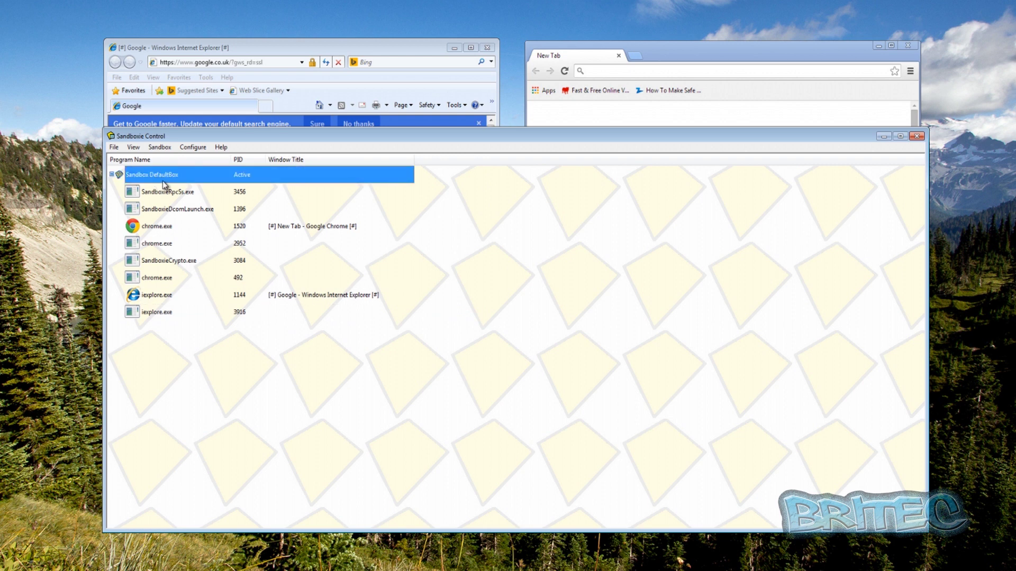
right_click(170, 179)
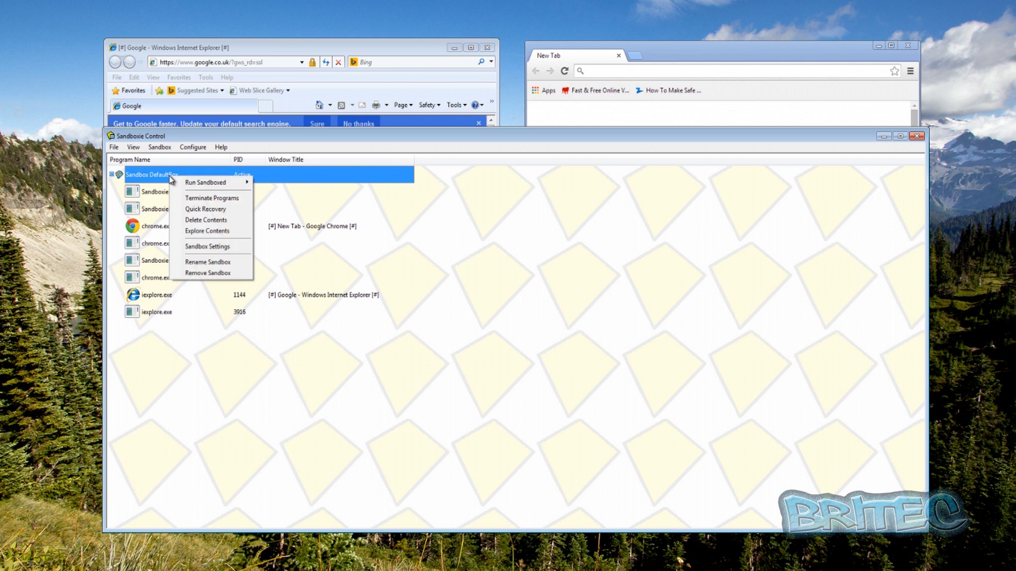
click(151, 181)
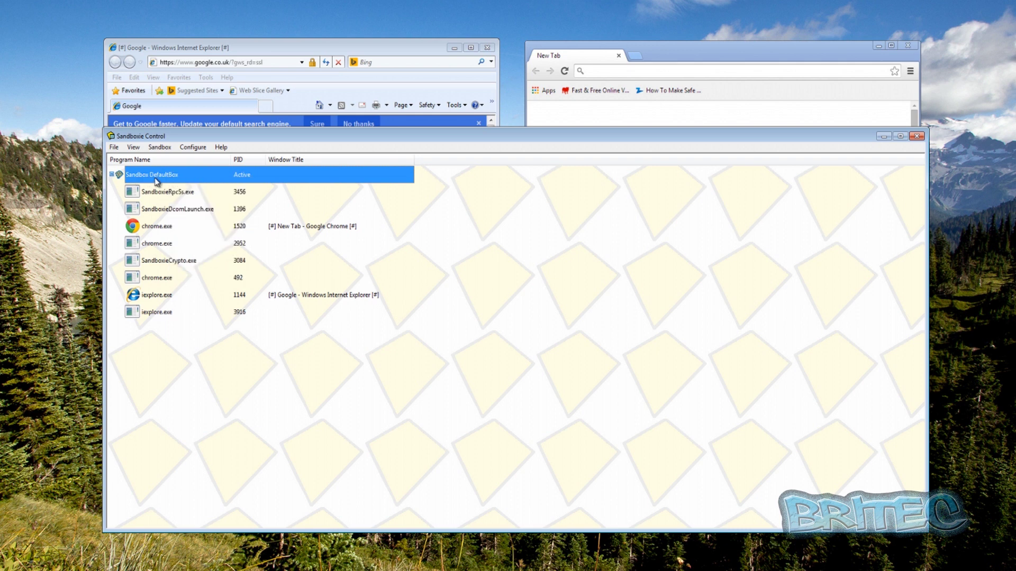
right_click(162, 178)
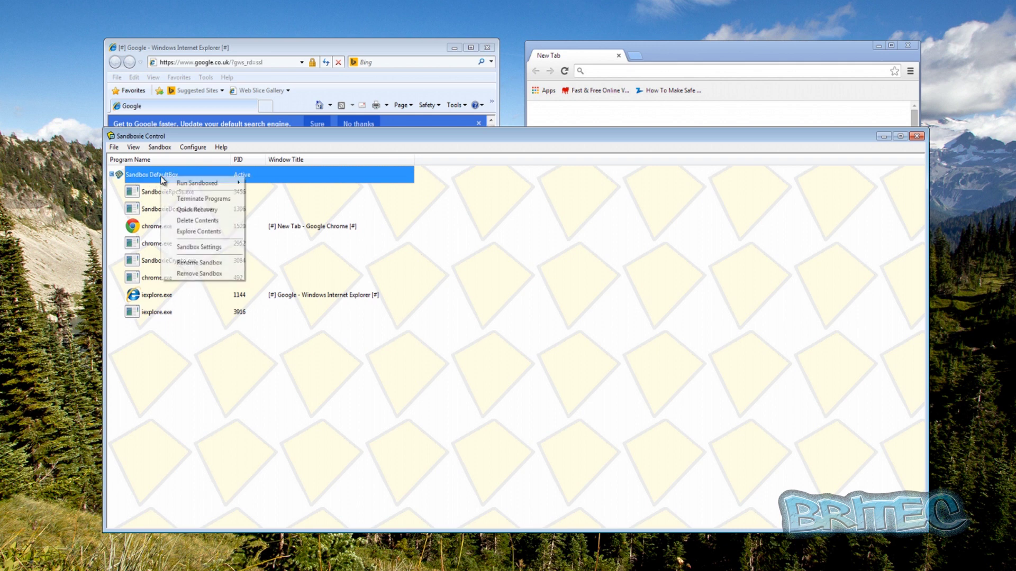
click(195, 248)
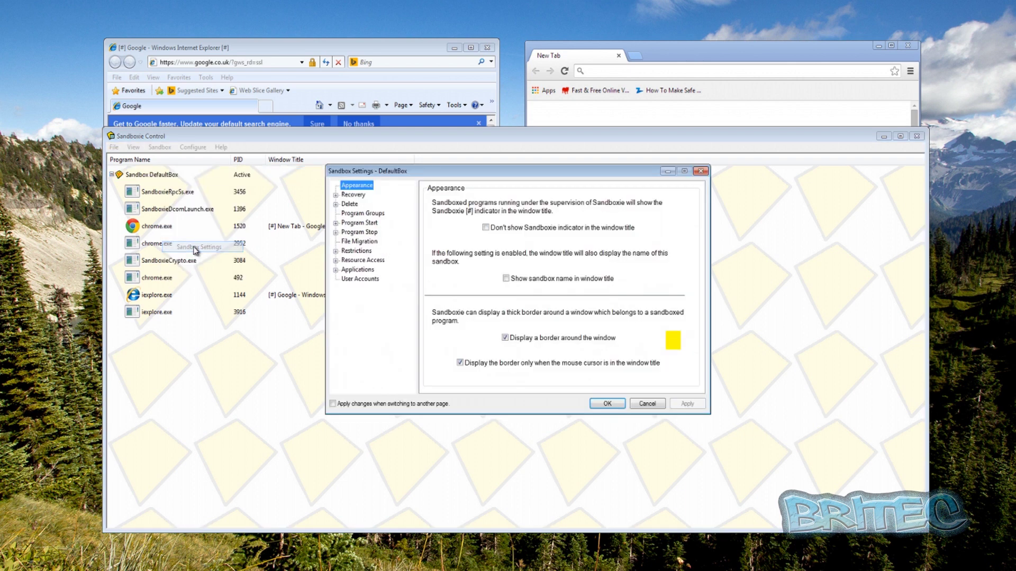
- Make sure automatic deletion of the sandbox contents is enabled under Delete Invocation and apply the setting
drag(526, 176, 498, 176)
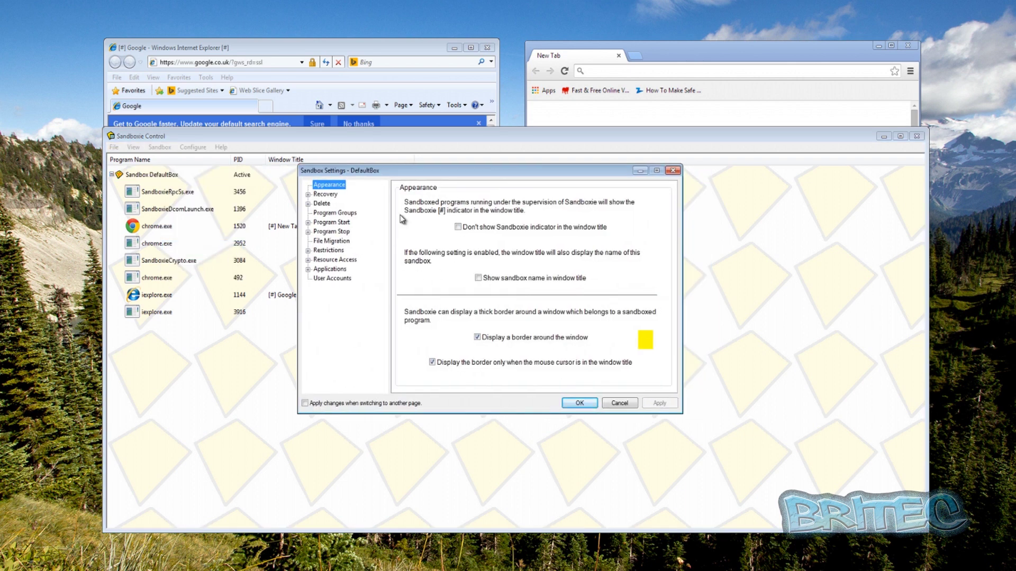
click(323, 205)
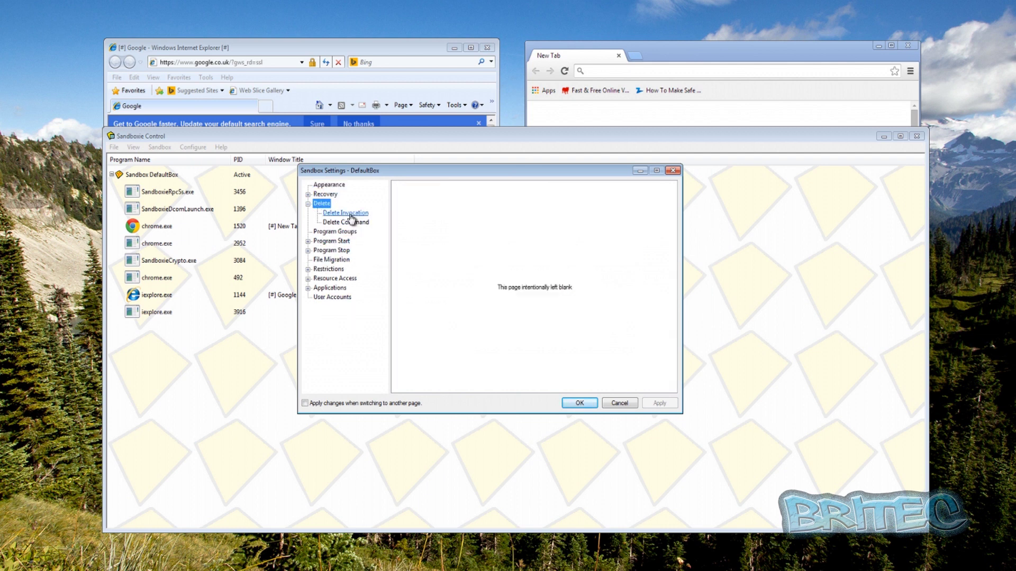
click(346, 213)
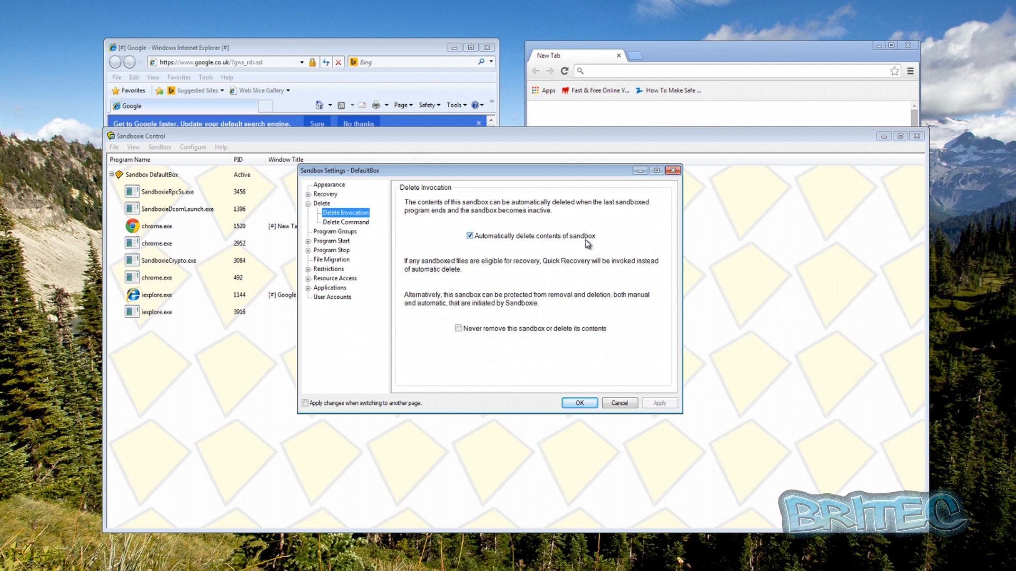
click(470, 237)
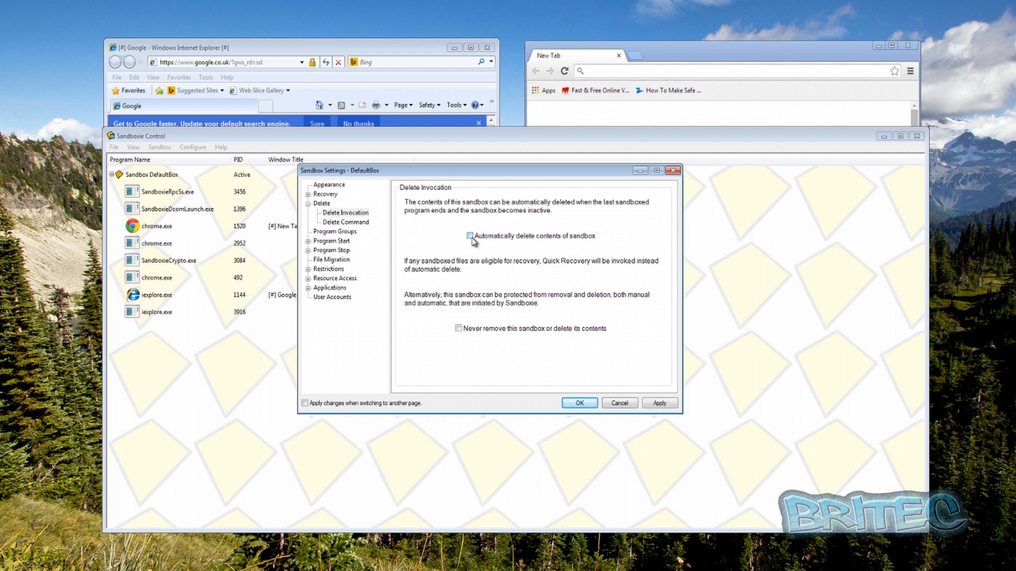
click(471, 238)
click(341, 223)
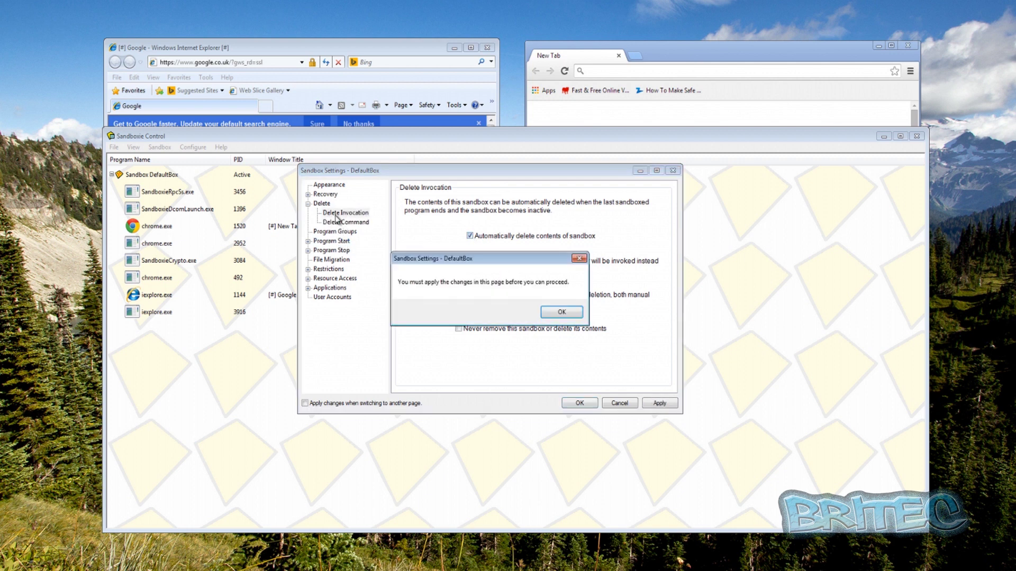
click(560, 312)
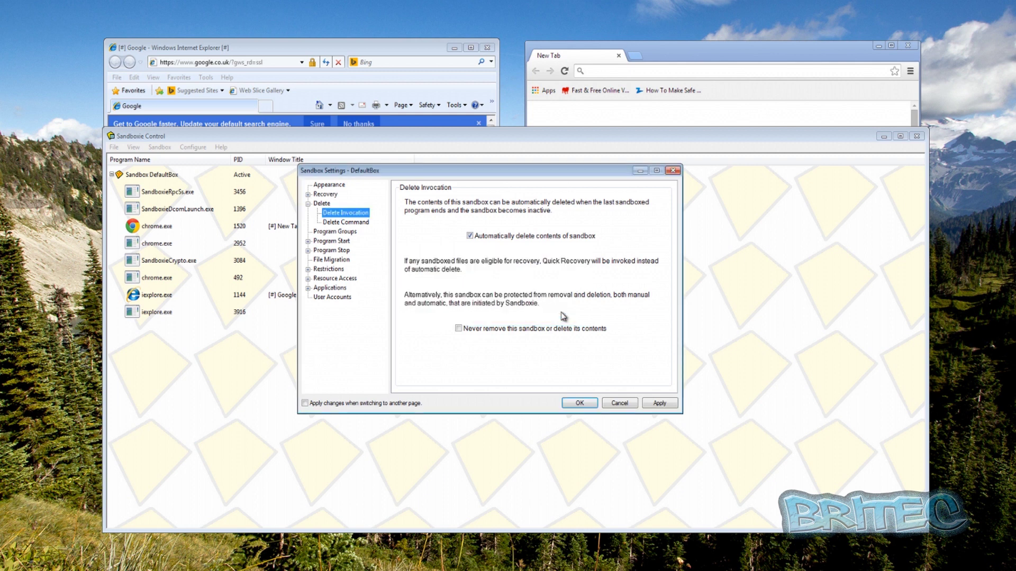
click(656, 404)
- Review the Quick Recovery folder list and the Program Groups page of the DefaultBox settings
click(326, 194)
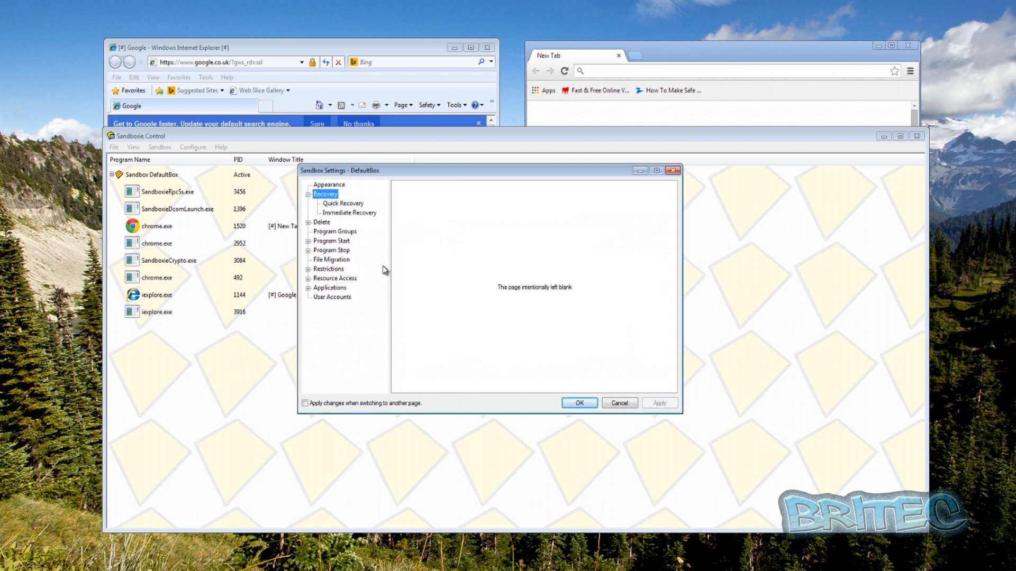
click(343, 204)
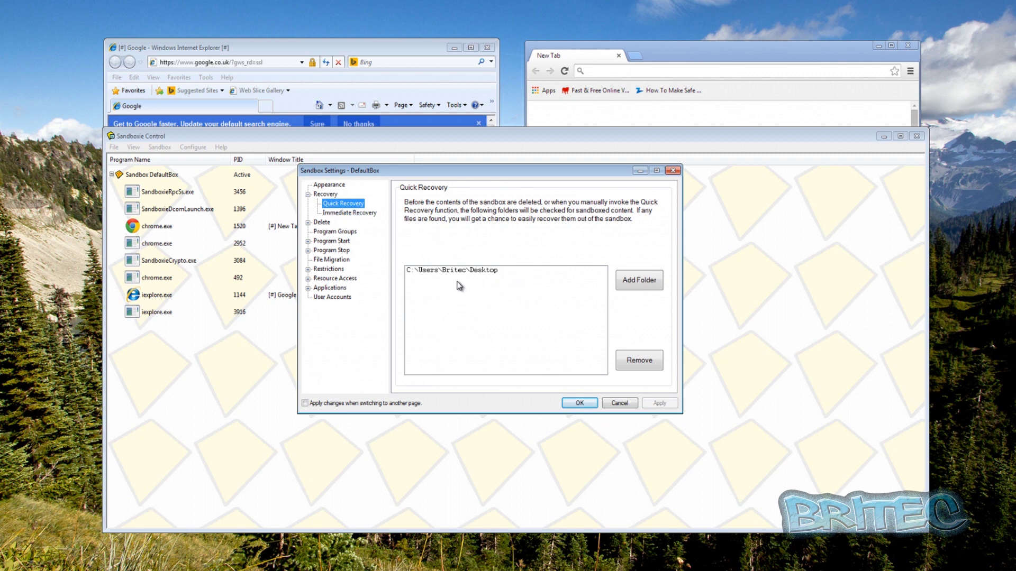
click(463, 274)
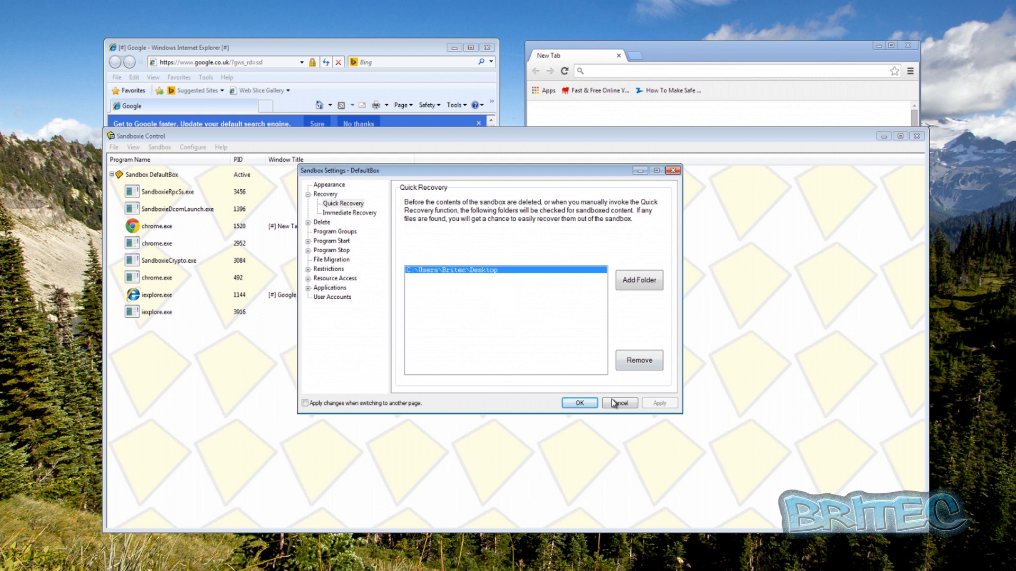
click(335, 232)
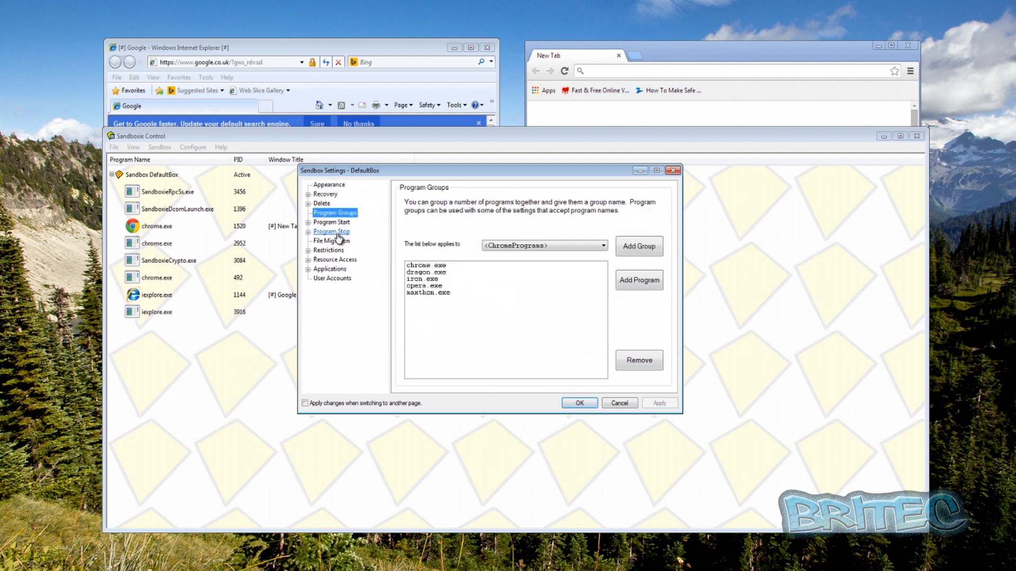
- Set the File Migration size limit to 4915299 kilobytes, apply it and close the DefaultBox settings
click(326, 241)
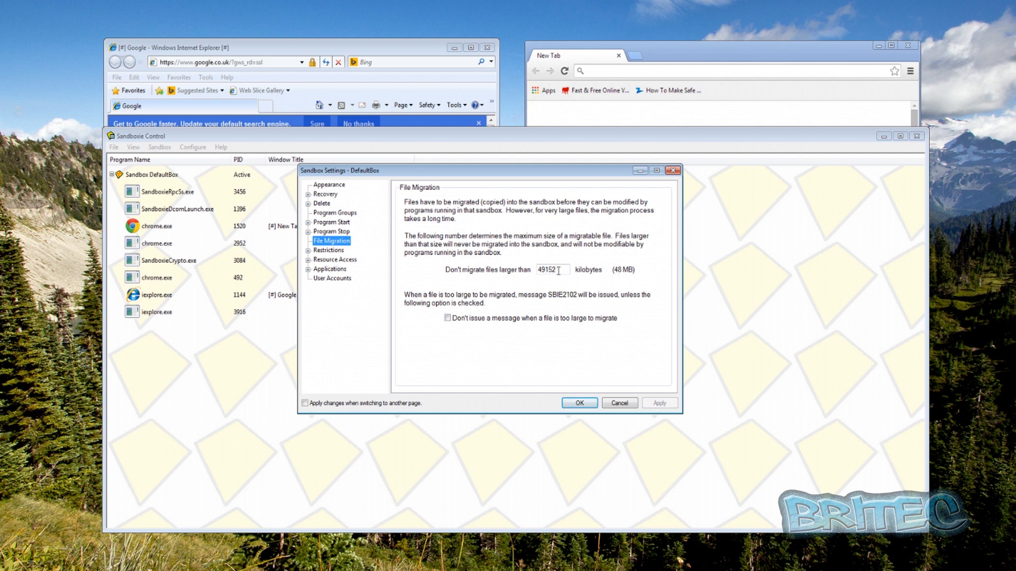
click(559, 269)
drag(559, 268, 524, 269)
click(559, 271)
text(9)
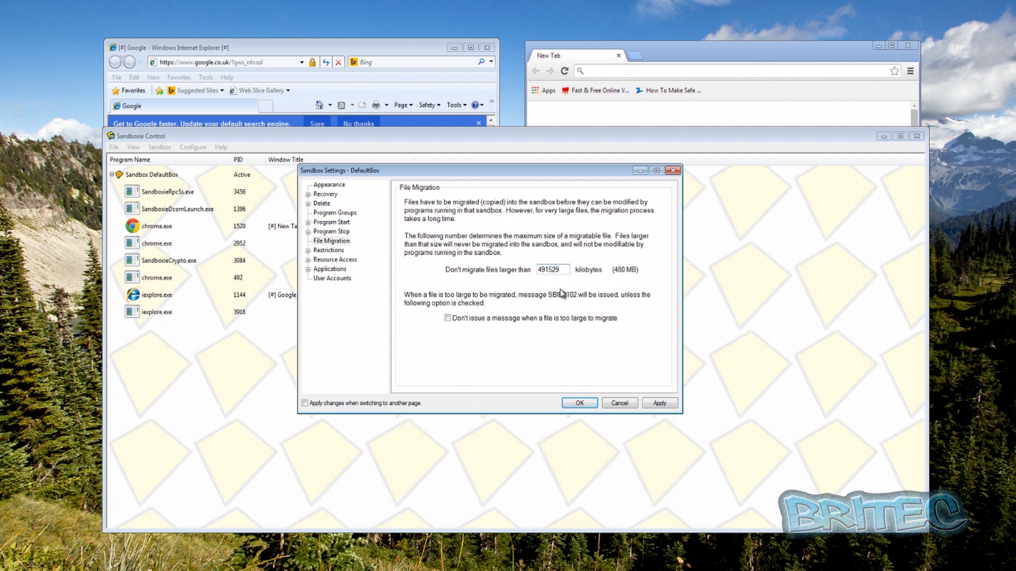
text(9)
click(656, 405)
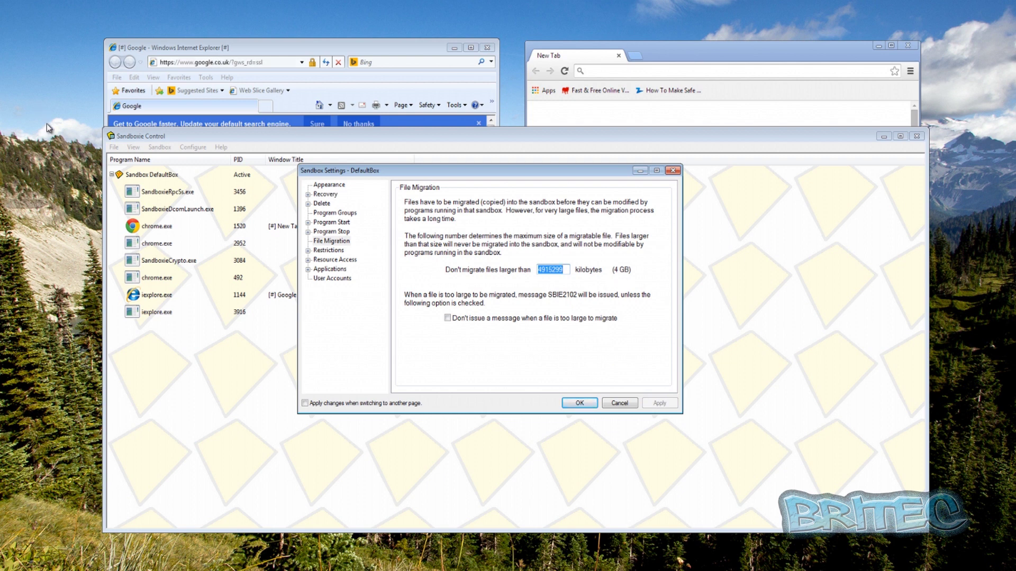
click(582, 404)
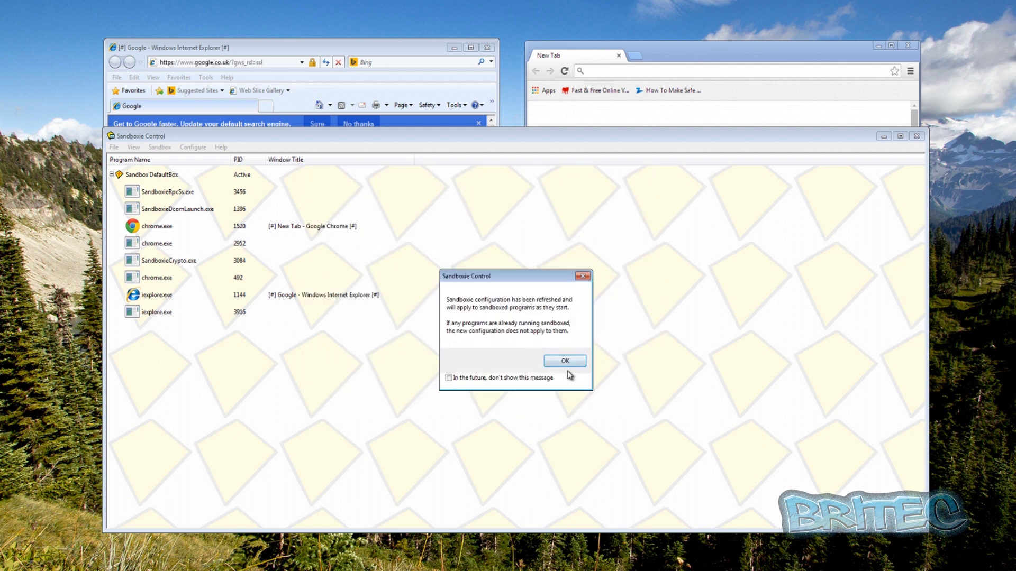
click(562, 364)
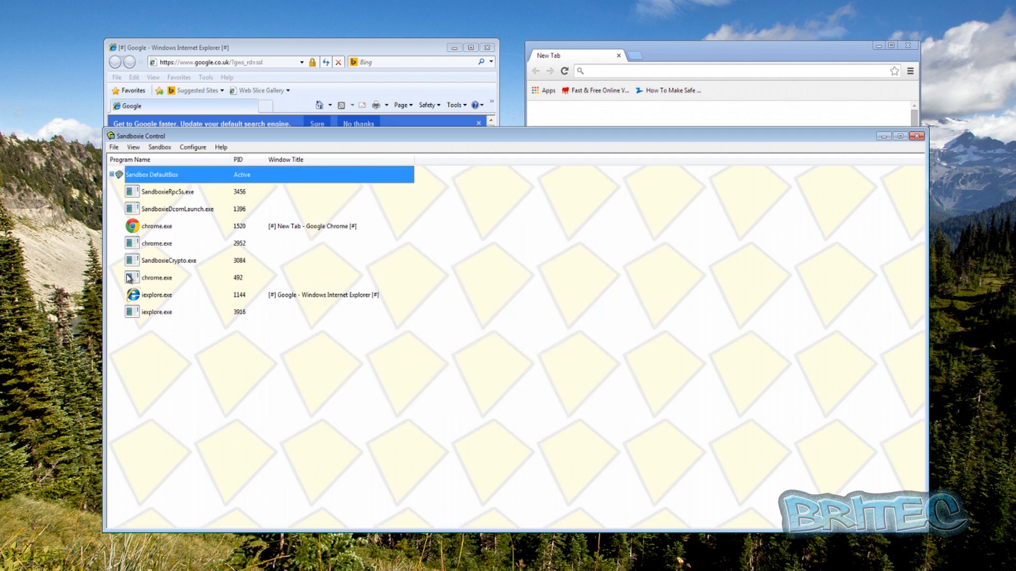
- Terminate all programs running in DefaultBox and confirm the termination
click(166, 345)
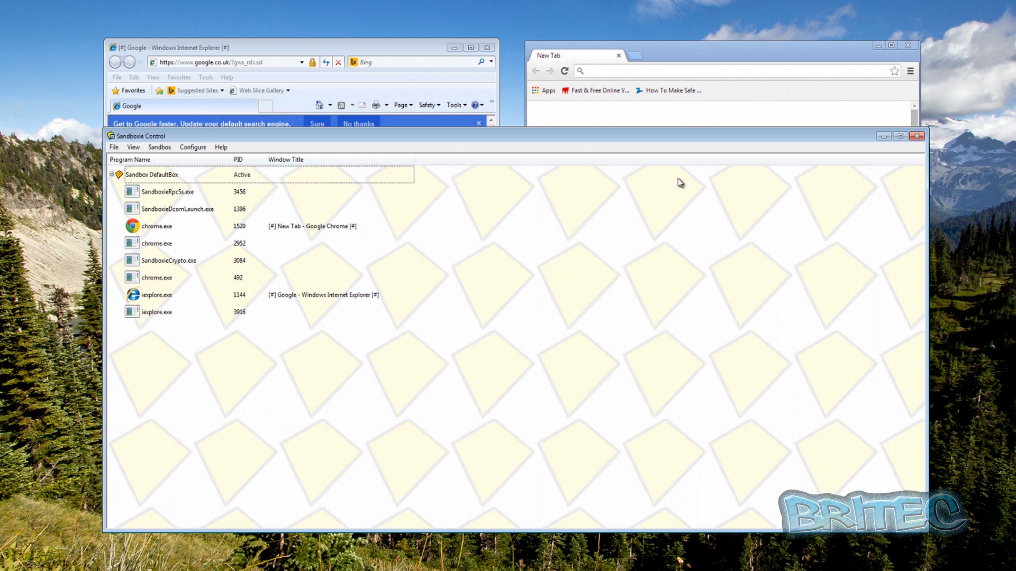
click(152, 176)
right_click(152, 176)
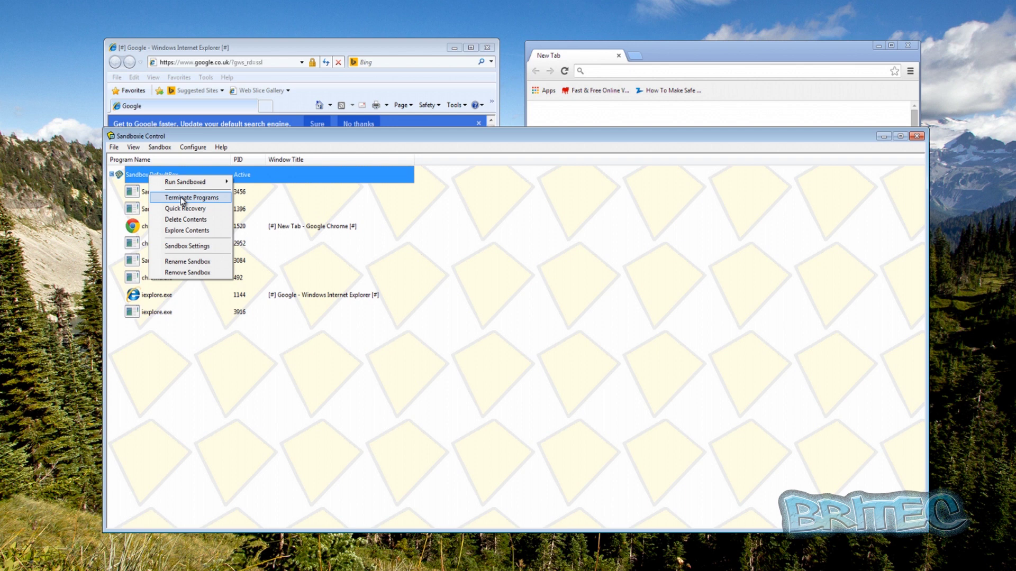
click(131, 176)
right_click(136, 176)
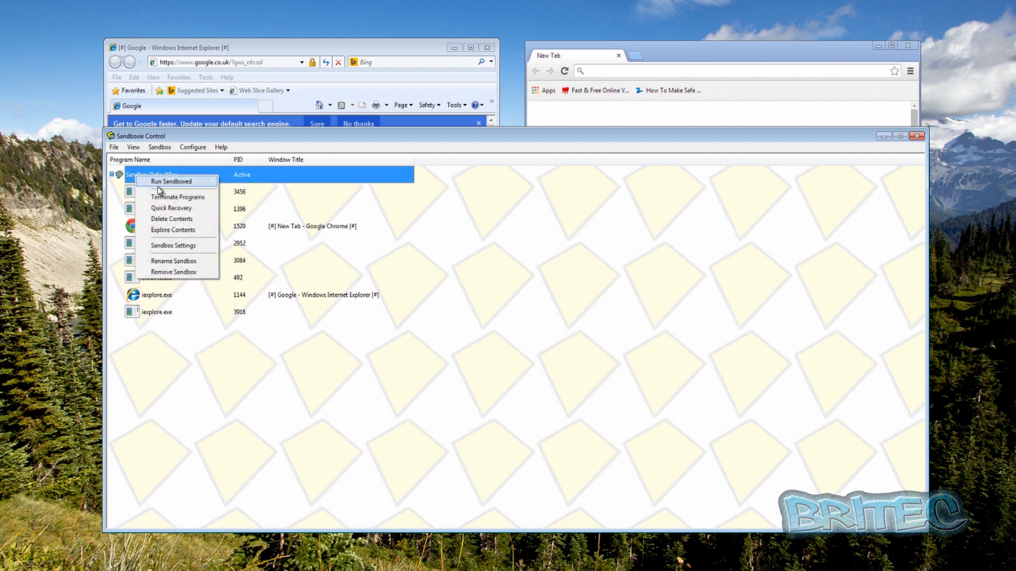
click(128, 174)
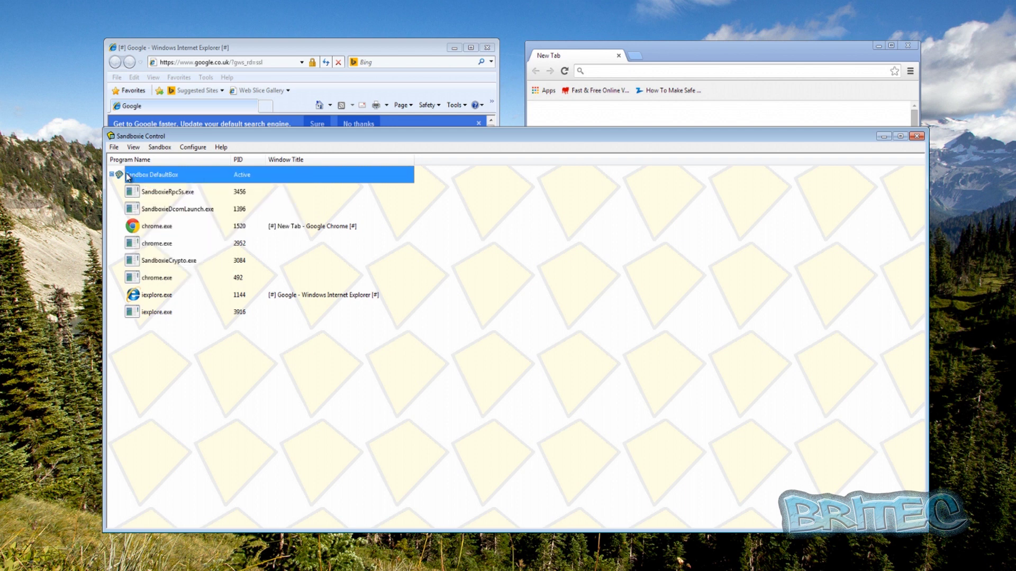
right_click(169, 177)
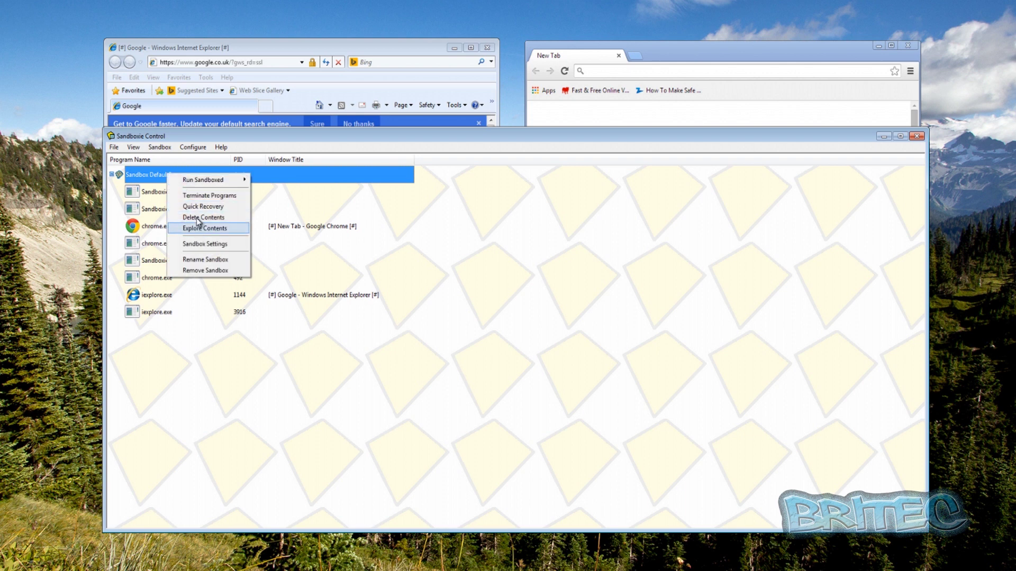
click(220, 197)
click(532, 357)
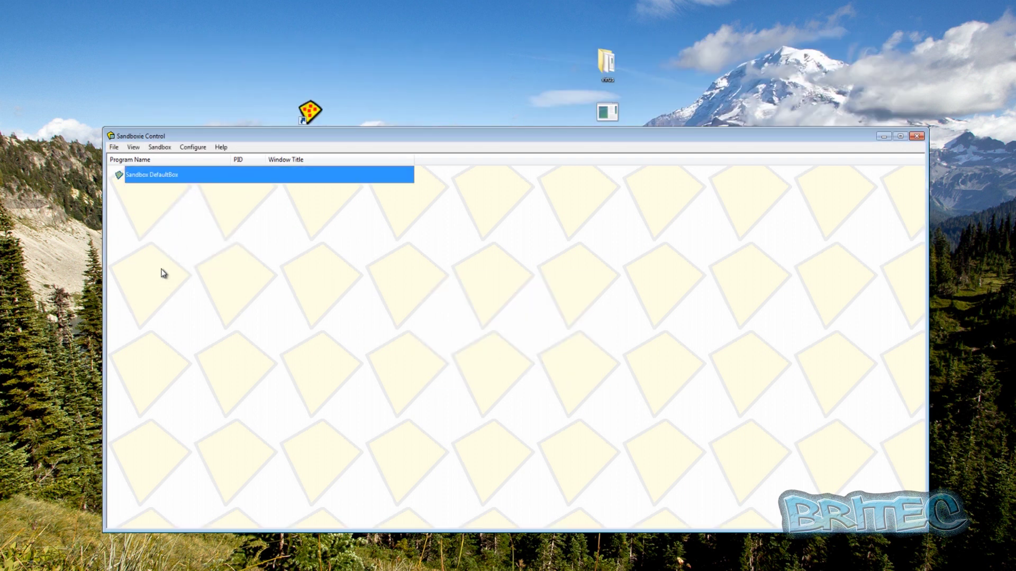
- Try to delete the contents of DefaultBox and dismiss the resulting message
right_click(162, 175)
click(196, 221)
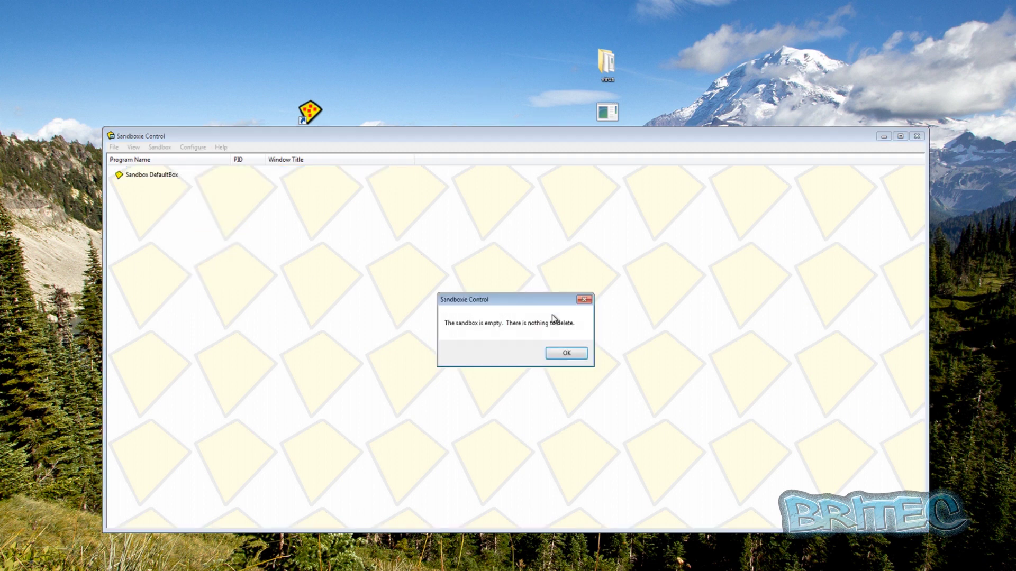
click(563, 355)
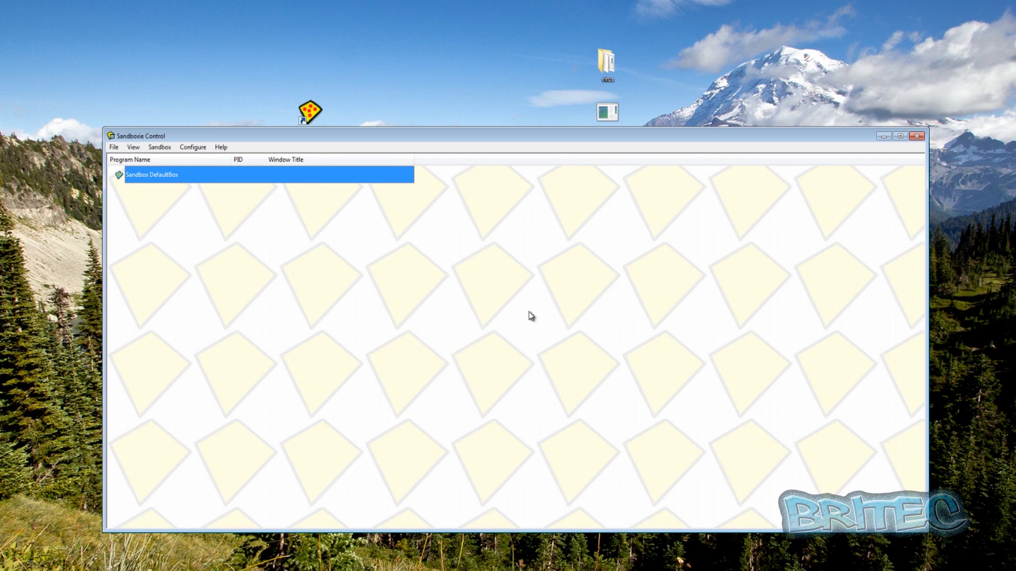
- Minimize Sandboxie Control and line up the three malware sample files in a row beside the Sandboxed Web Browser shortcut
click(885, 138)
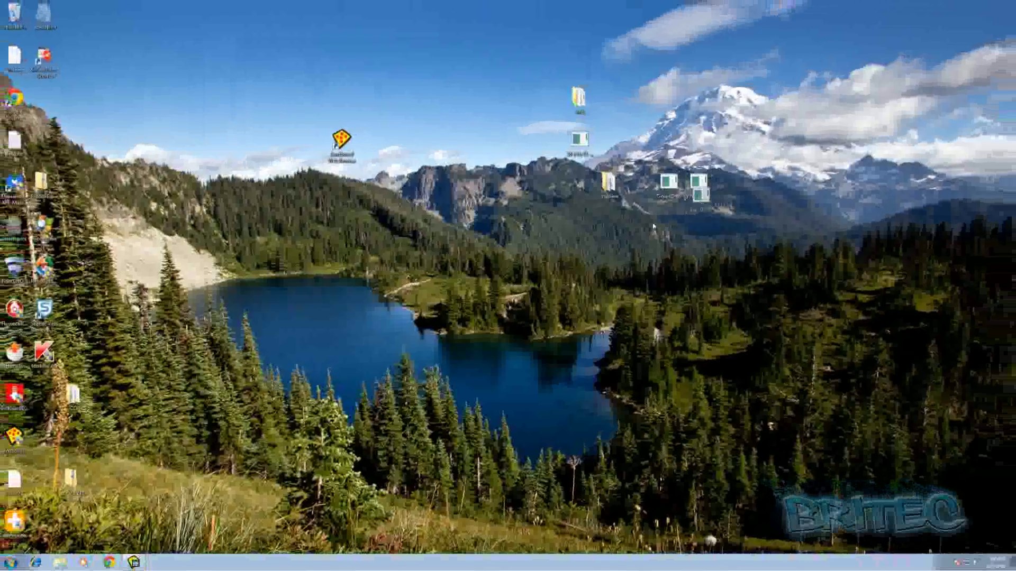
drag(698, 183, 462, 144)
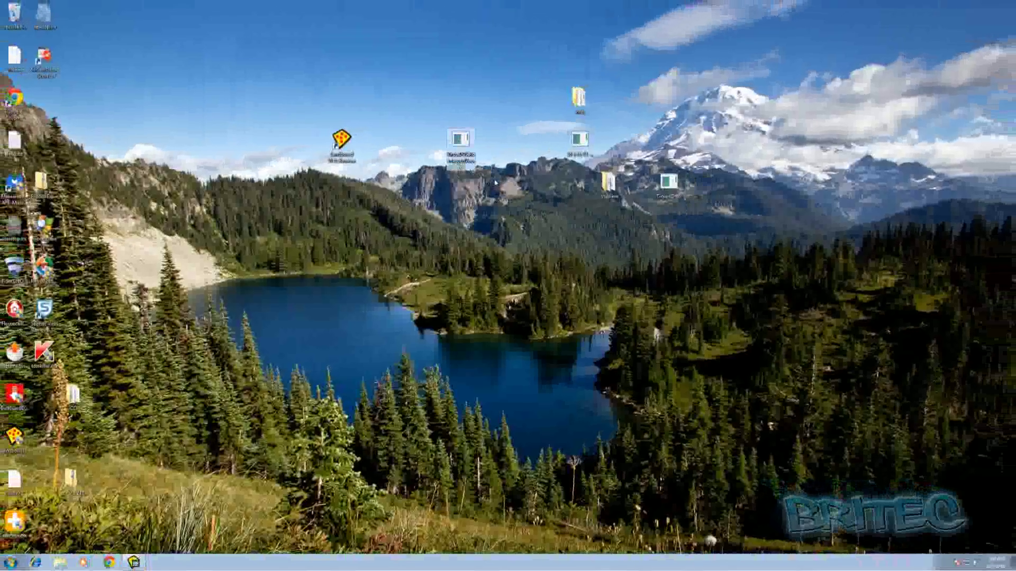
drag(581, 142, 497, 148)
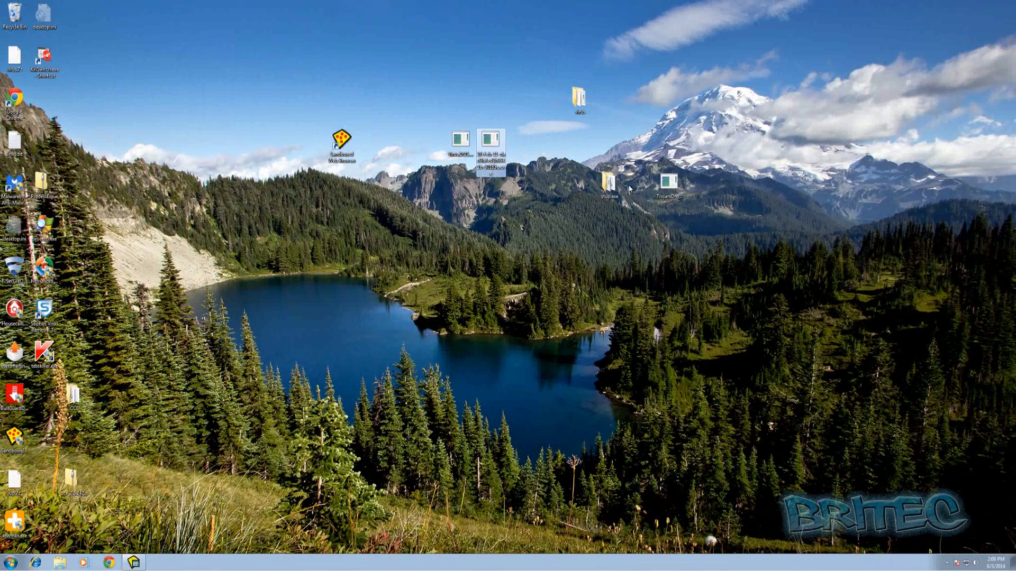
drag(665, 187, 526, 144)
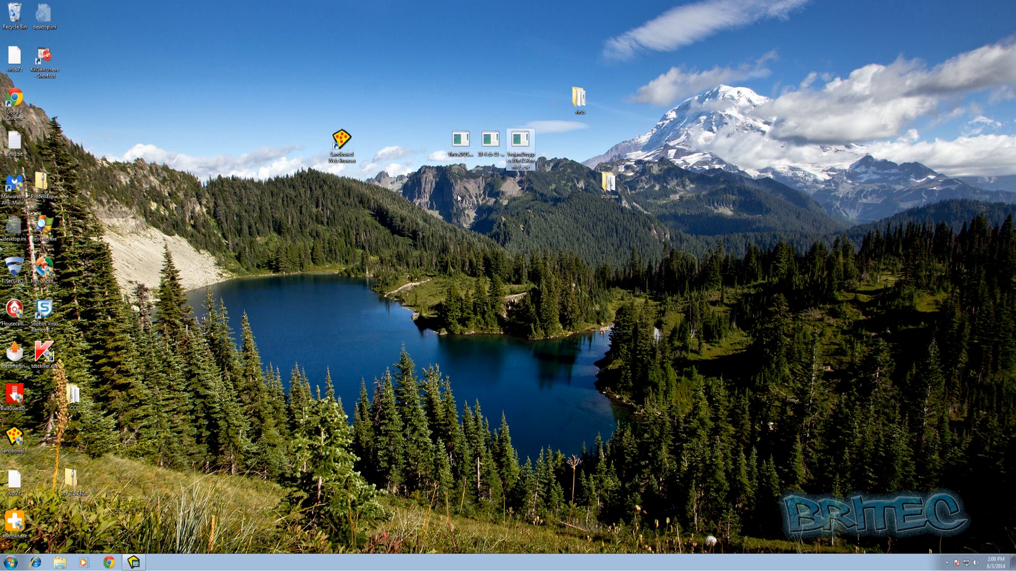
- Place the TDSSKiller icon beside the sample files, launch it with permission, and accept the license agreement and KSN Statement
drag(44, 353, 398, 154)
double_click(399, 144)
click(541, 296)
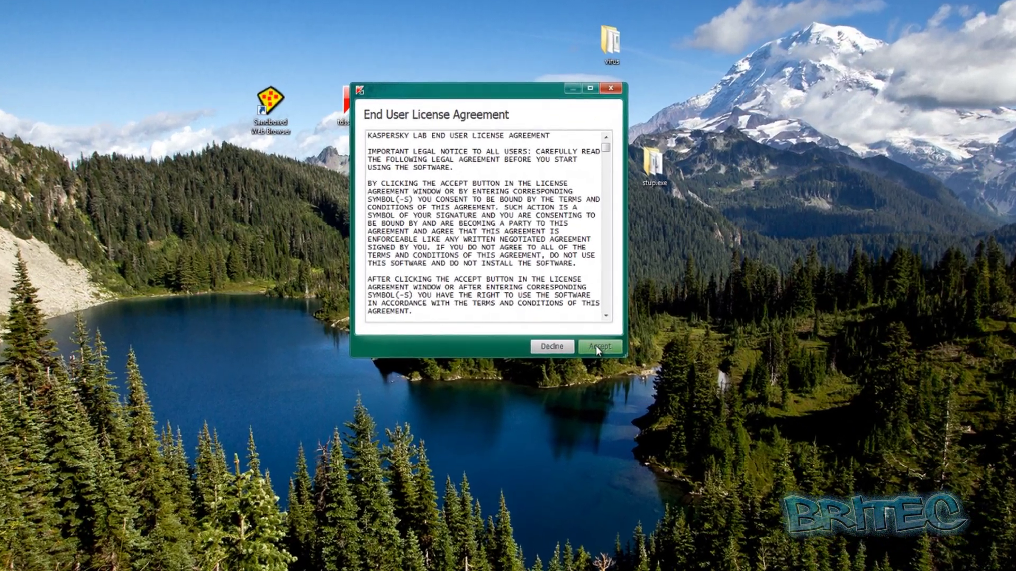
click(596, 345)
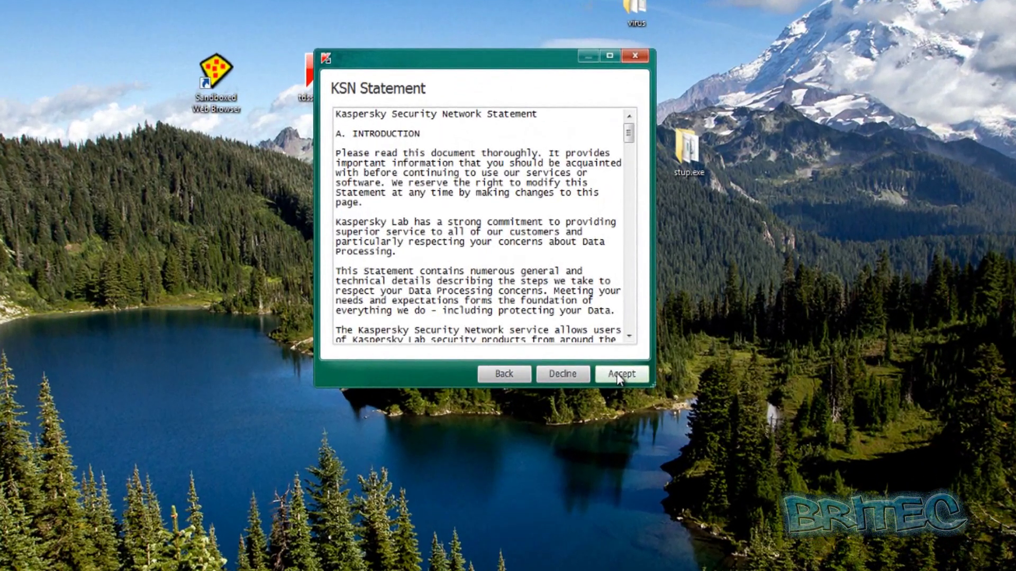
click(624, 376)
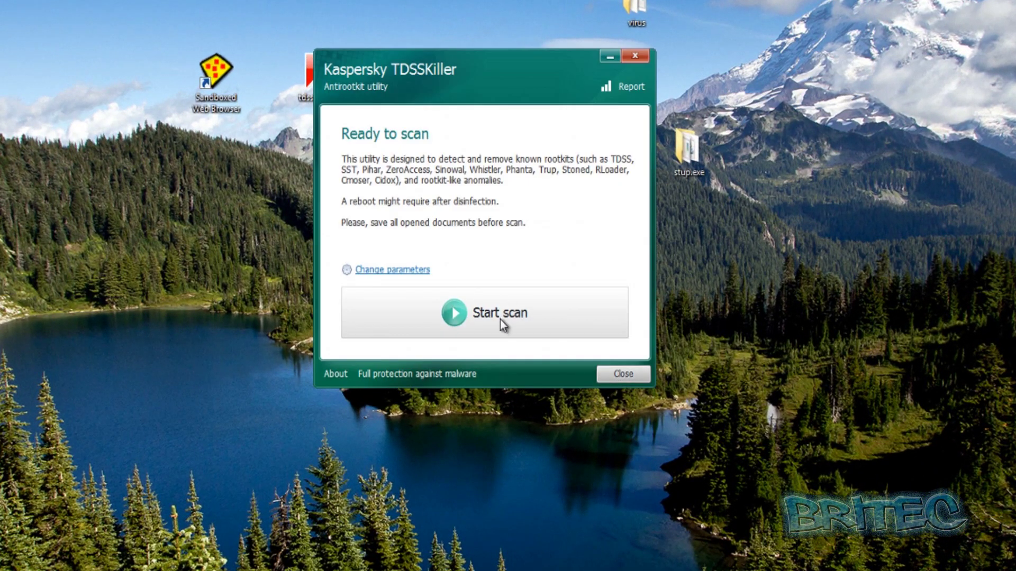
- Enable Detect TDLFS file system in the TDSSKiller scan parameters and run a scan
click(377, 270)
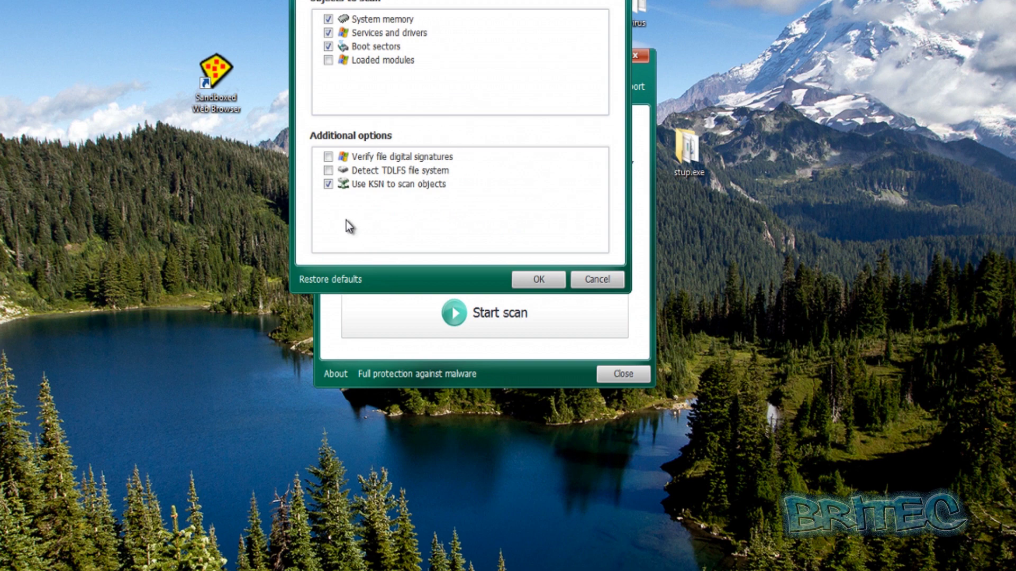
click(328, 170)
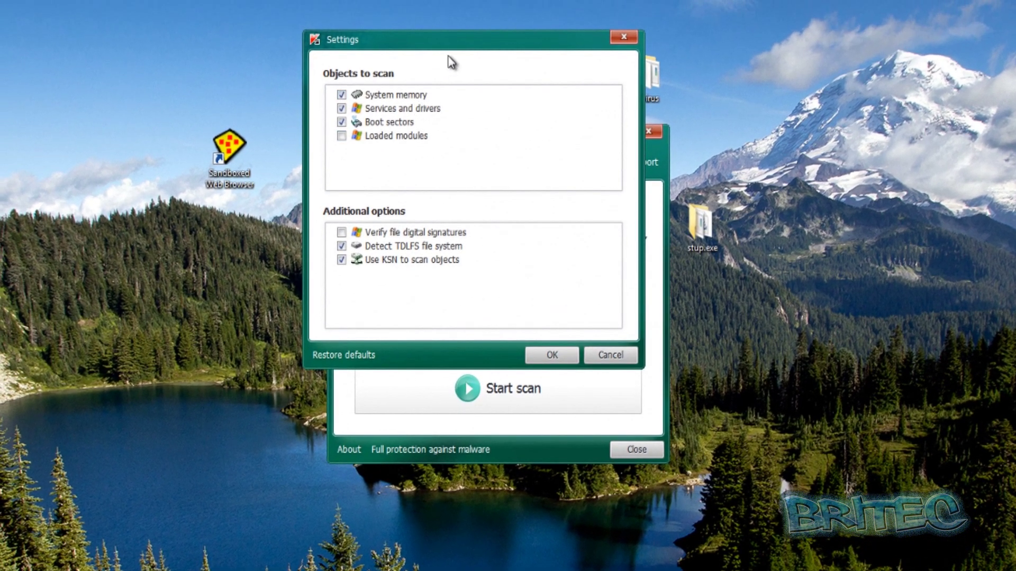
drag(447, 28, 474, 126)
click(577, 440)
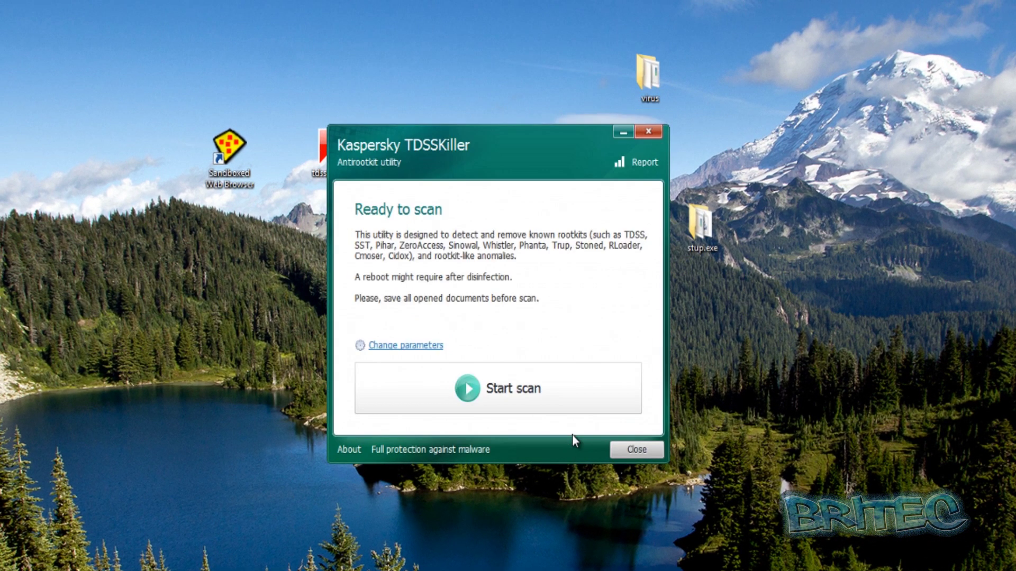
click(573, 396)
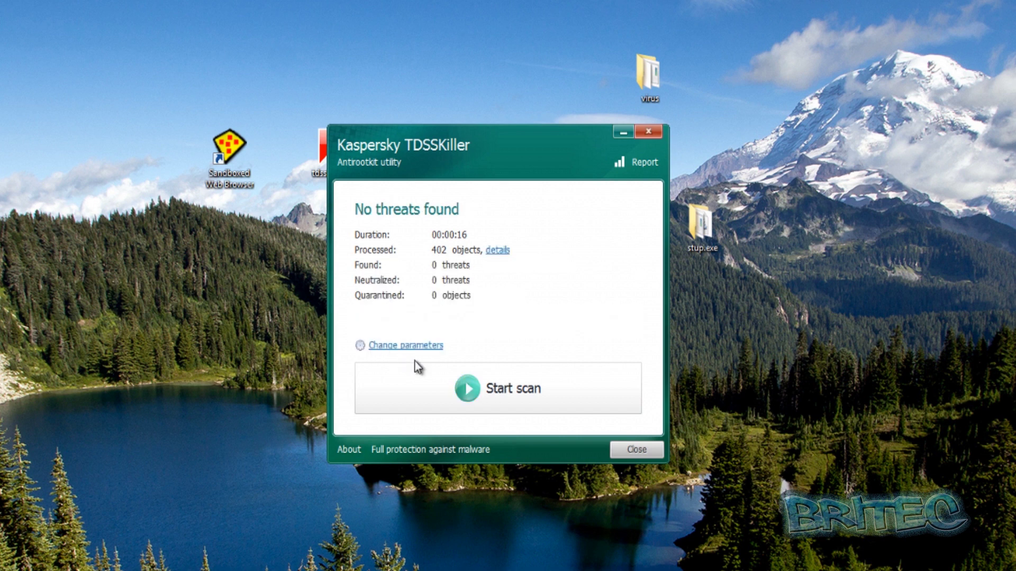
- Close TDSSKiller and move its desktop icon away from the malware sample files
click(637, 449)
drag(339, 153, 2, 241)
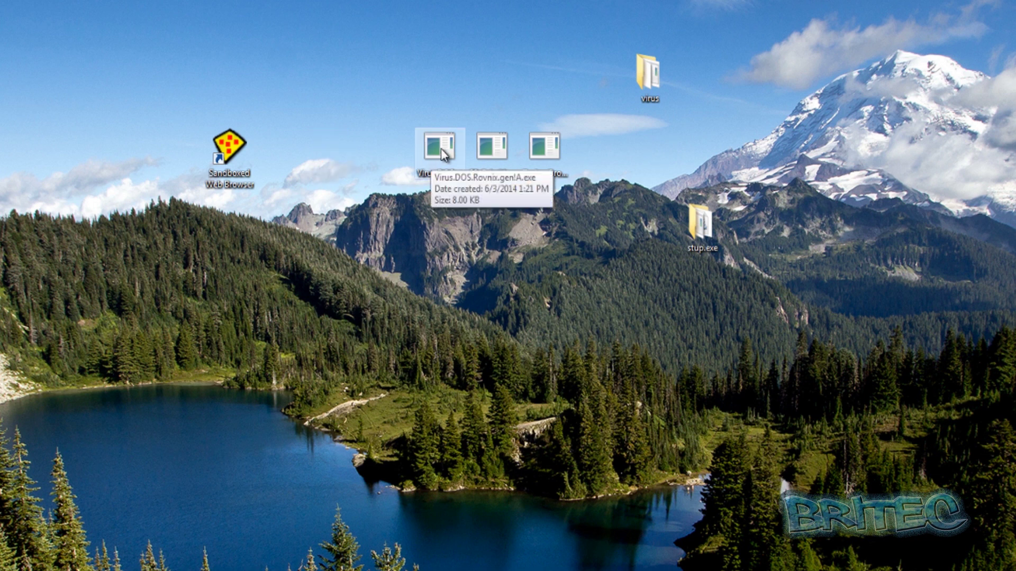
- Run the Virus.DOS.Rovnix sample sandboxed in DefaultBox with UAC administrator rights and close the resulting Sandboxie messages
right_click(440, 149)
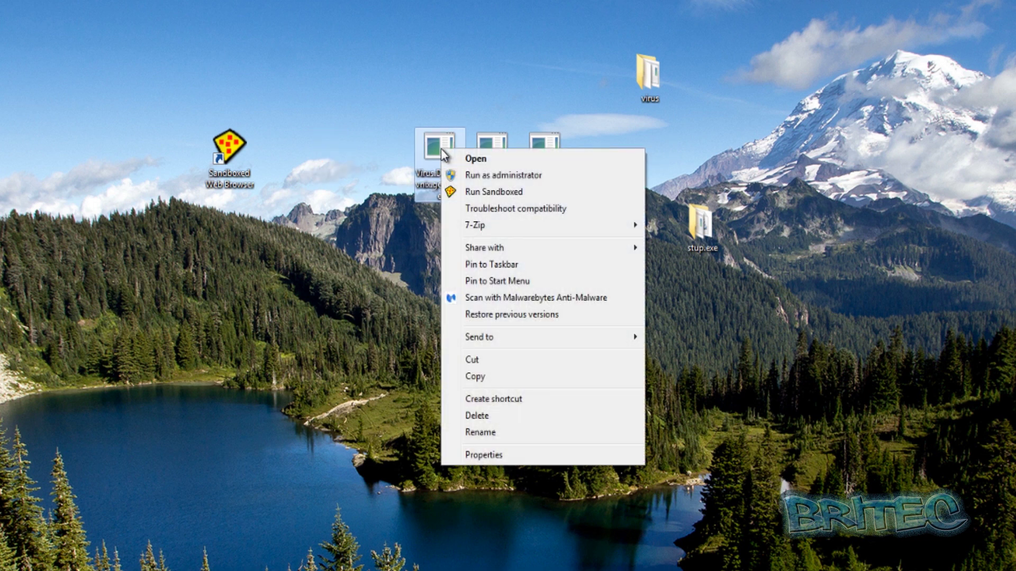
click(471, 197)
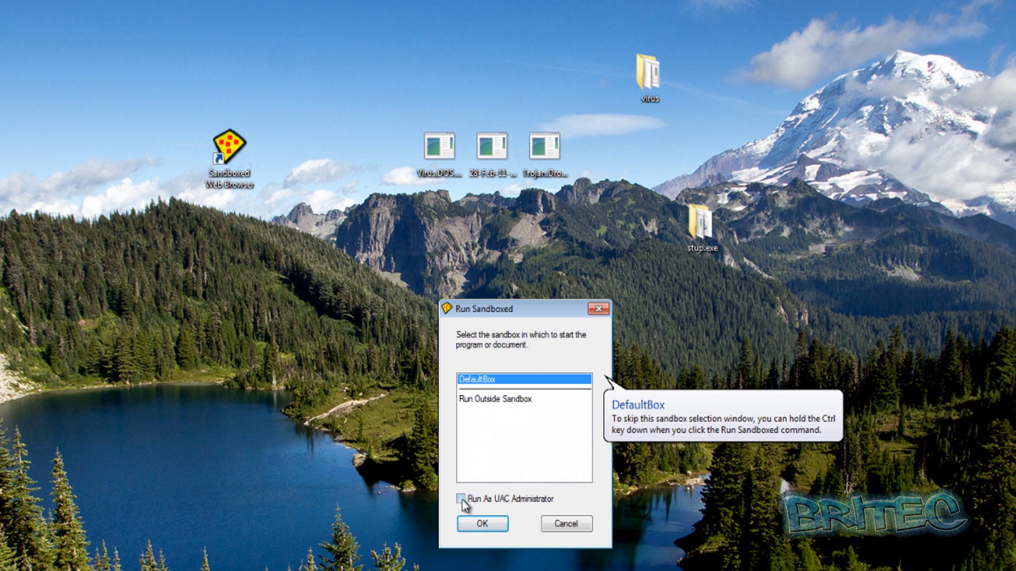
click(483, 525)
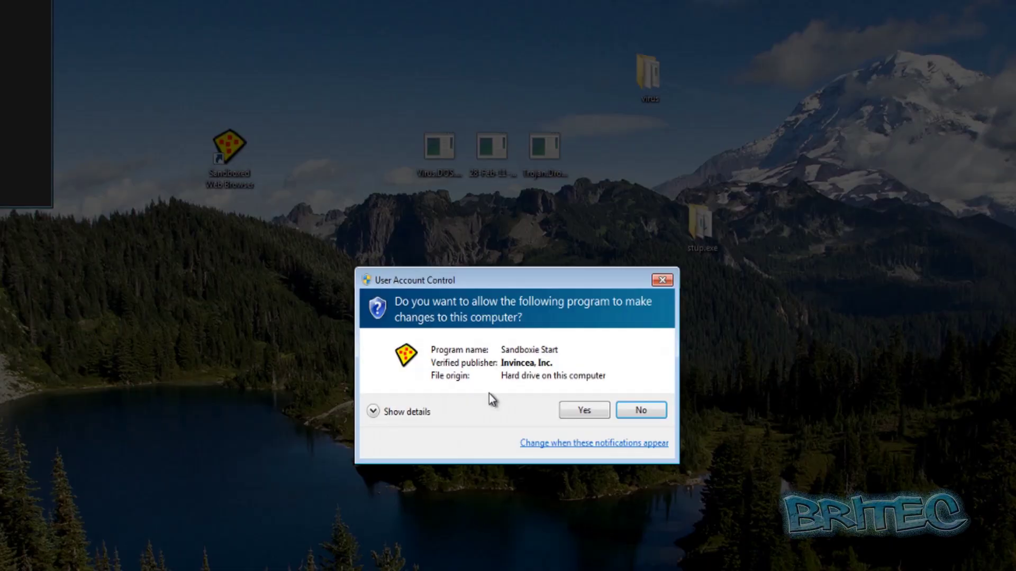
click(581, 414)
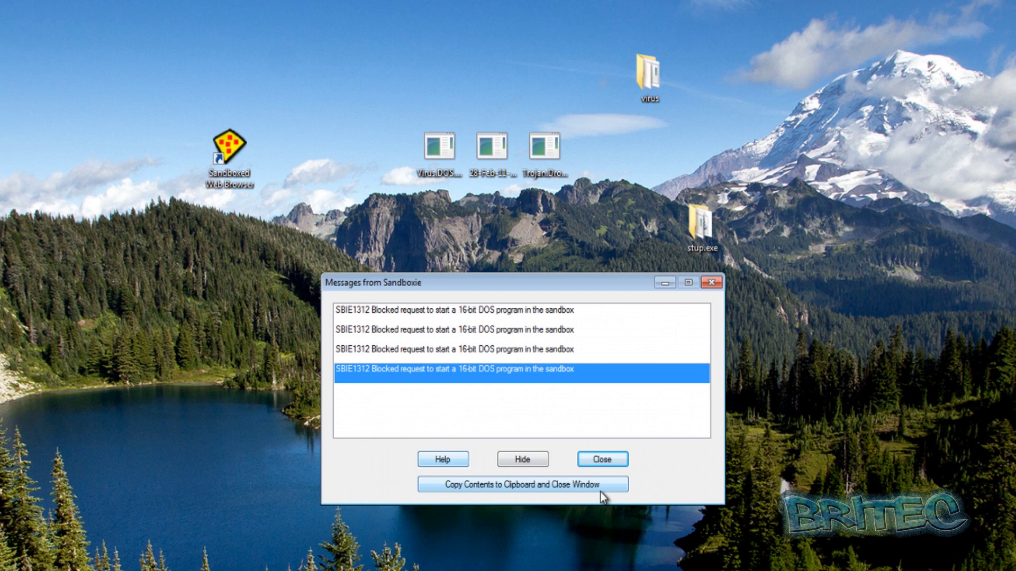
click(602, 465)
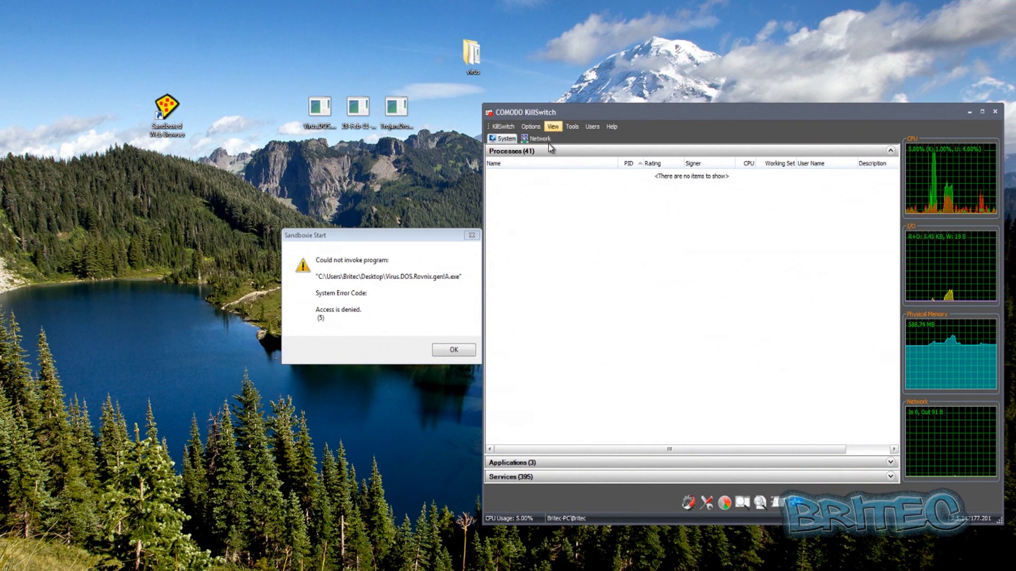
- Check the Hide Safe Processes setting in COMODO KillSwitch and dismiss the Sandboxie Start error
click(553, 126)
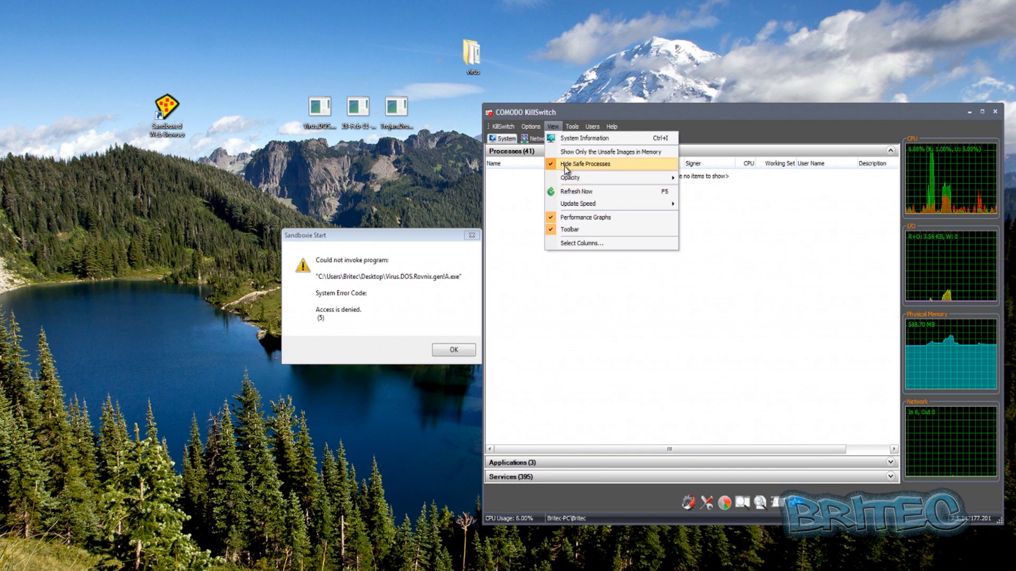
click(632, 270)
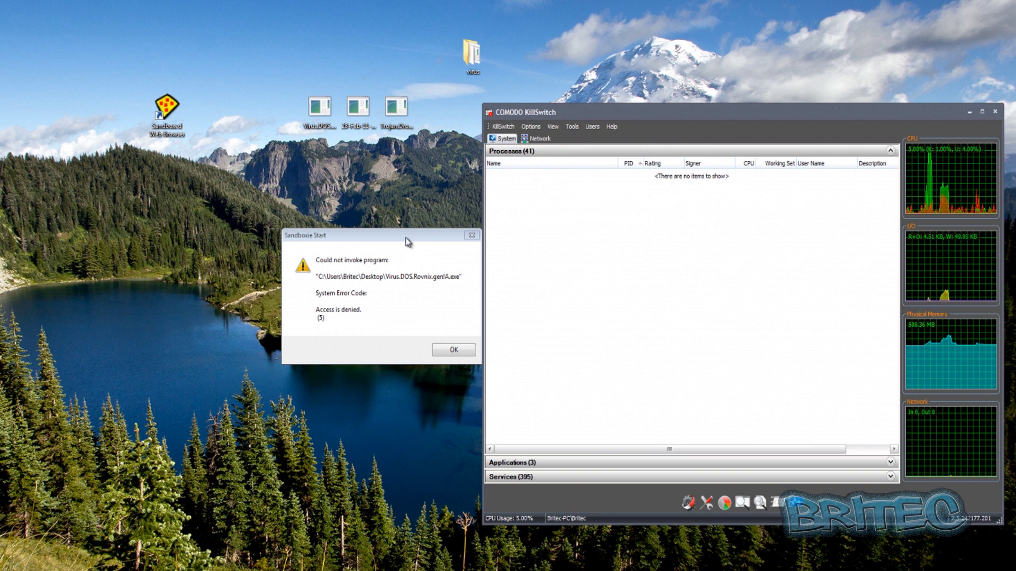
drag(408, 236, 345, 231)
click(391, 345)
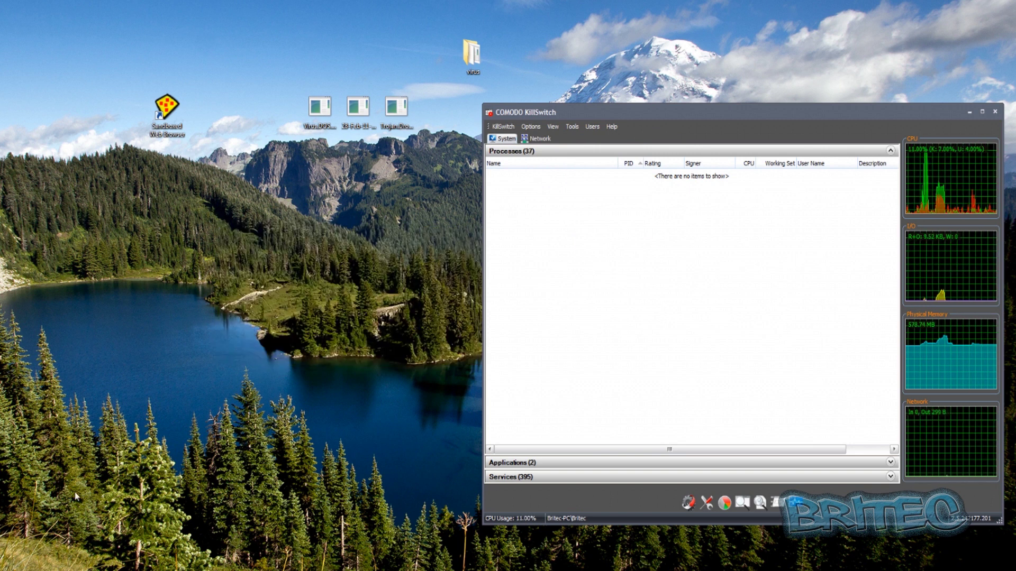
- Run the 28-Feb-11 sample sandboxed in DefaultBox with Run As UAC Administrator enabled, granting it permission
right_click(358, 114)
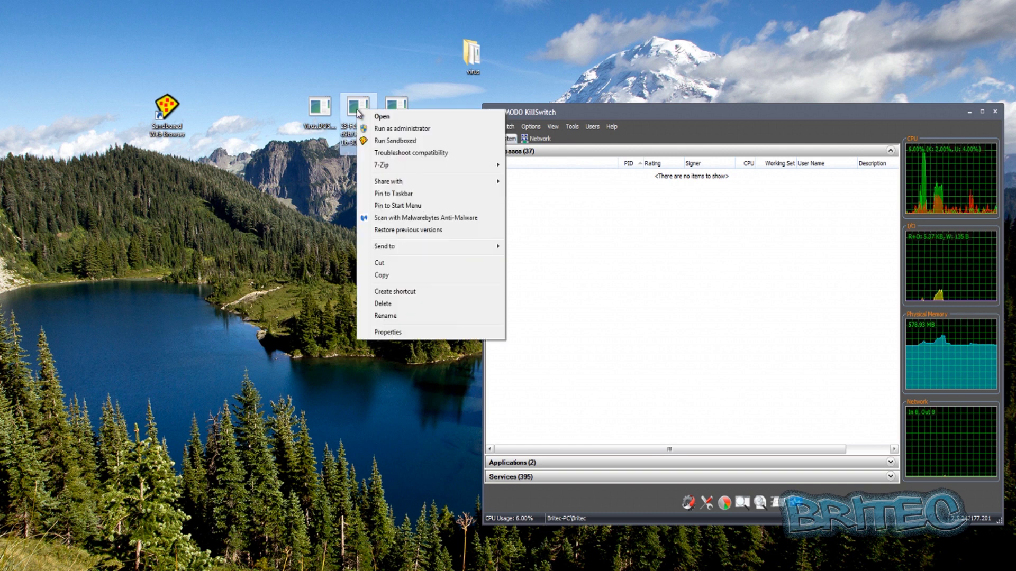
click(383, 143)
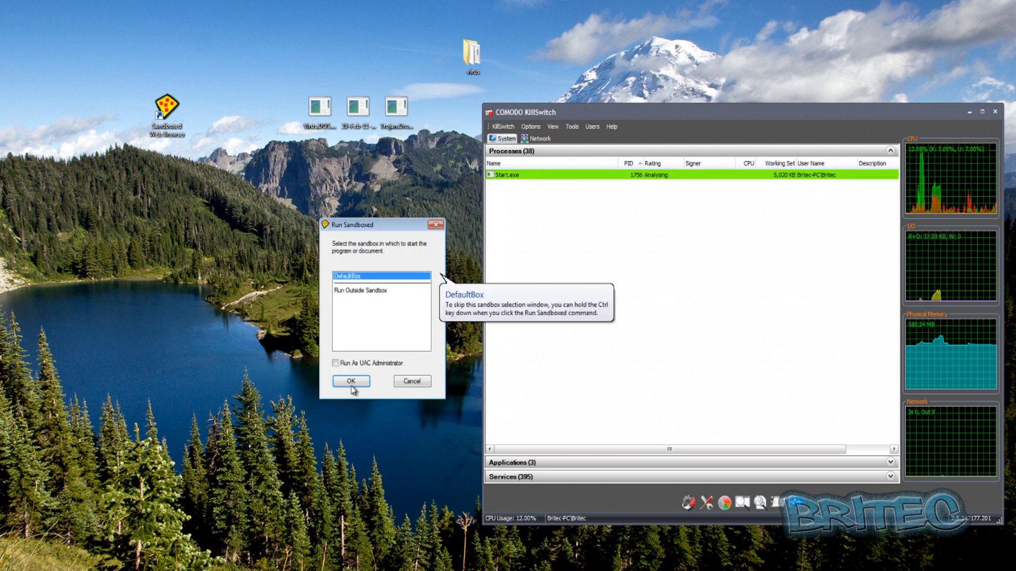
click(335, 364)
click(351, 382)
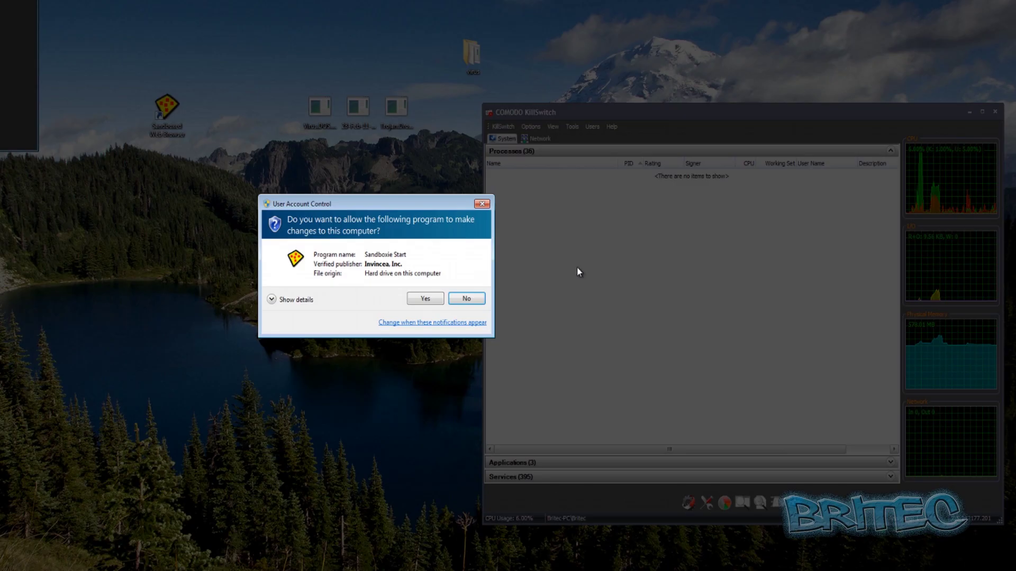
click(424, 300)
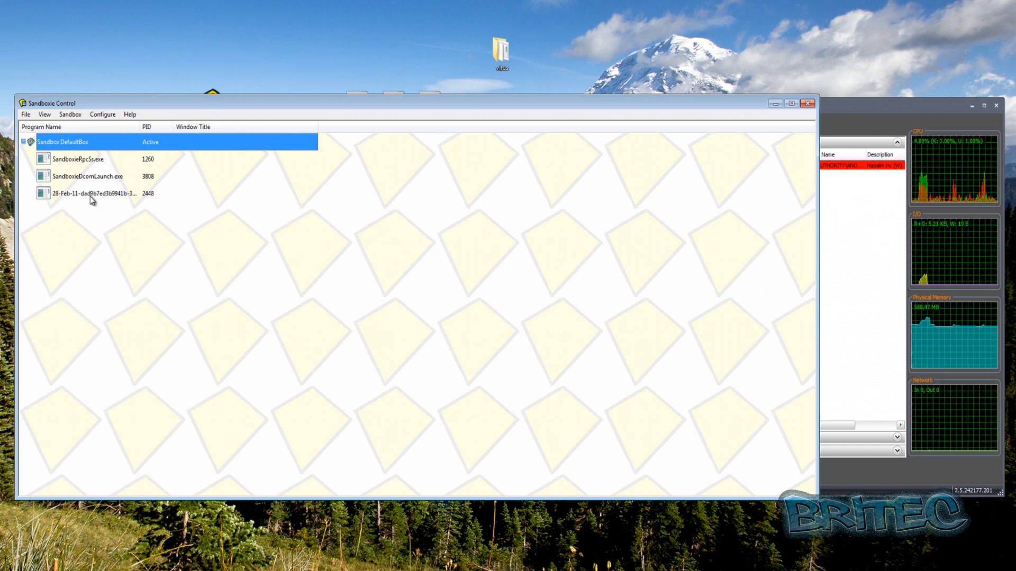
- Compare the running 28-Feb-11 sample's process in Sandboxie Control and COMODO KillSwitch
click(848, 272)
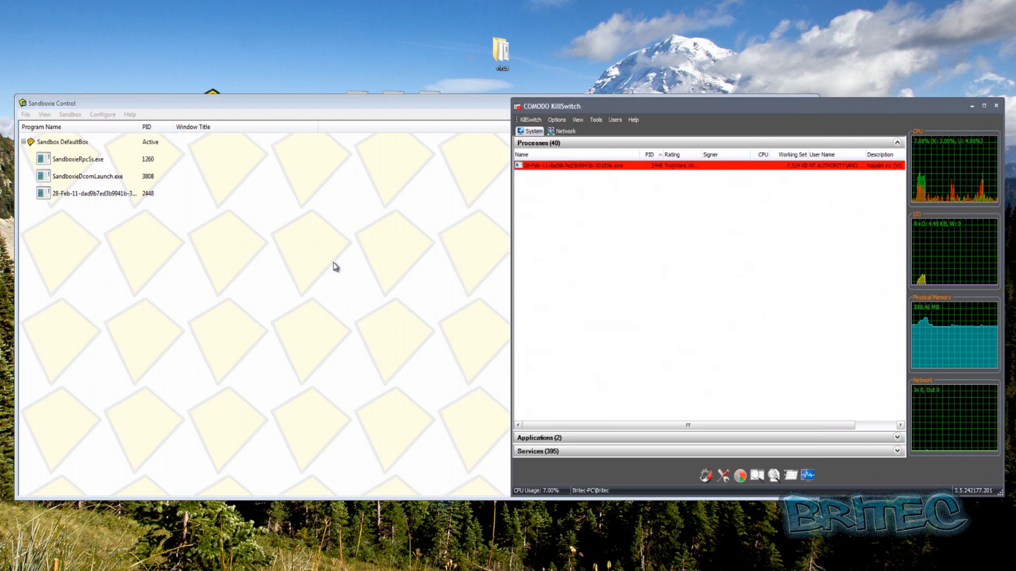
click(235, 235)
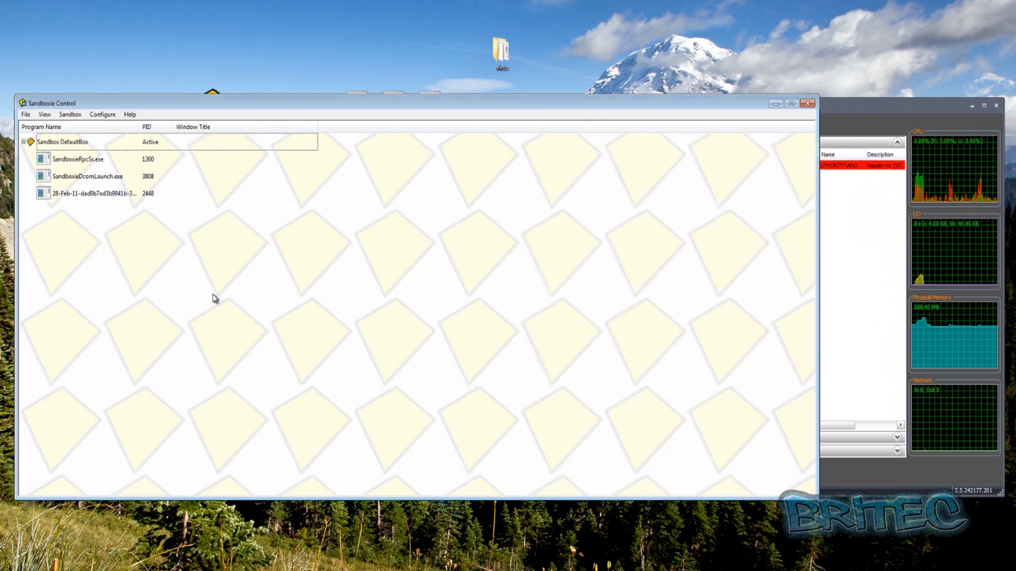
click(854, 310)
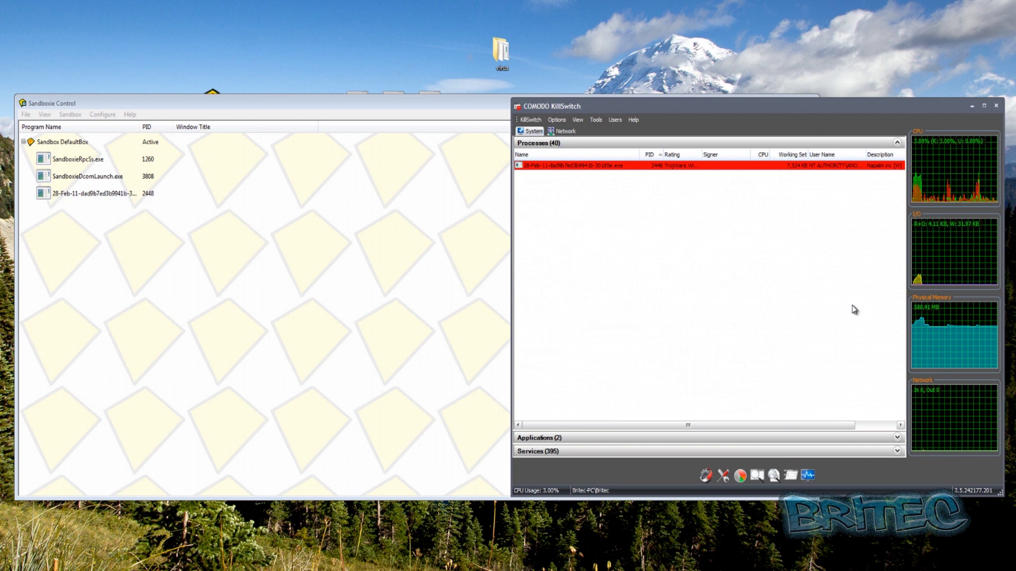
click(379, 267)
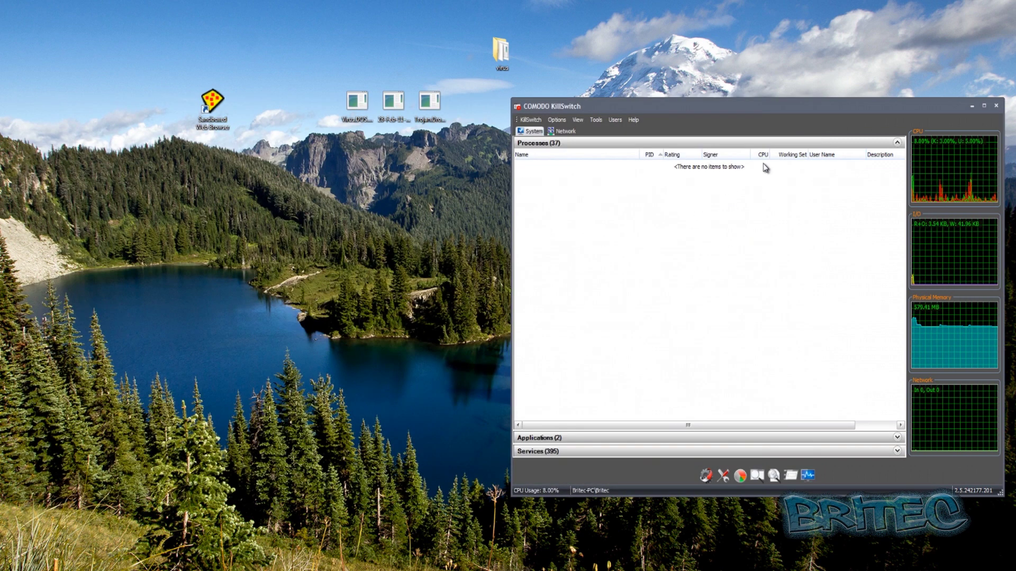
- Move the KillSwitch window off the stup.exe folder and run the stup.exe application inside it sandboxed in DefaultBox
click(432, 125)
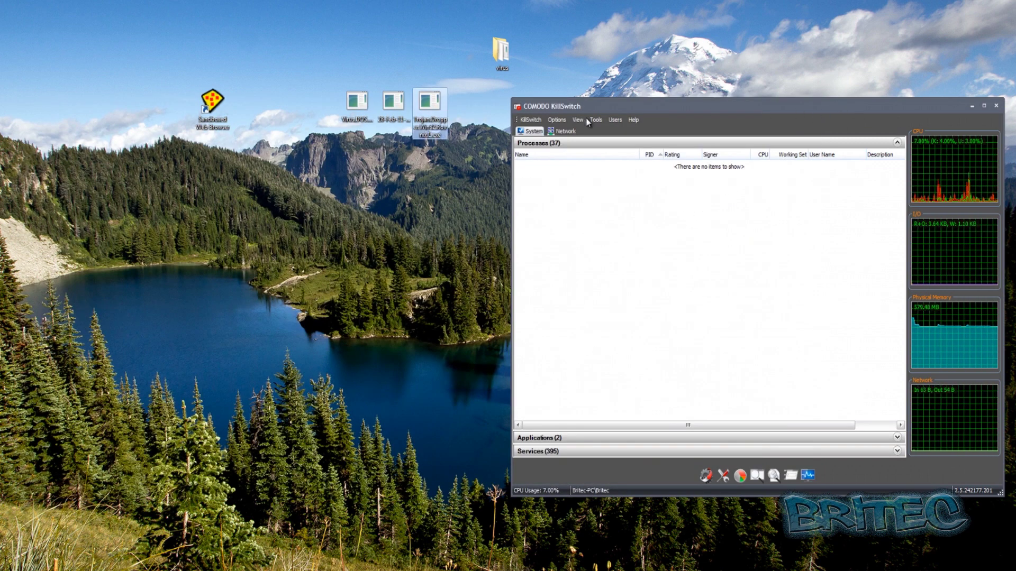
drag(823, 106, 787, 199)
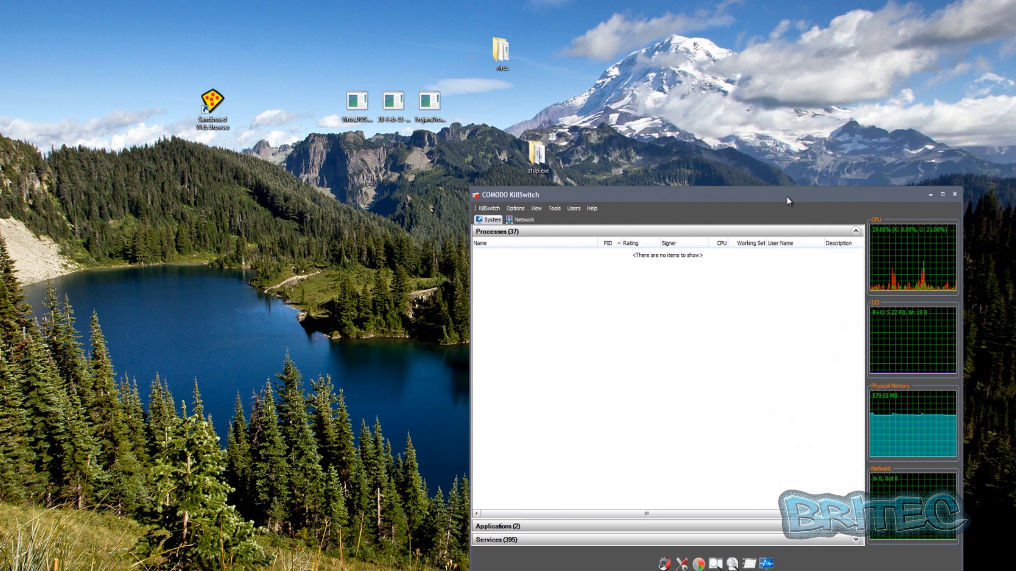
double_click(537, 154)
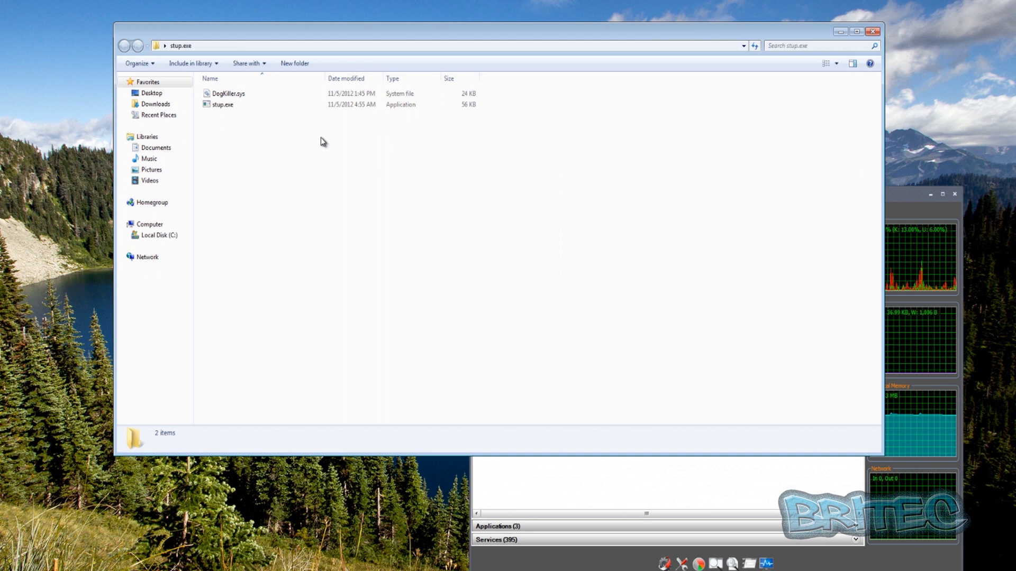
click(223, 105)
right_click(222, 105)
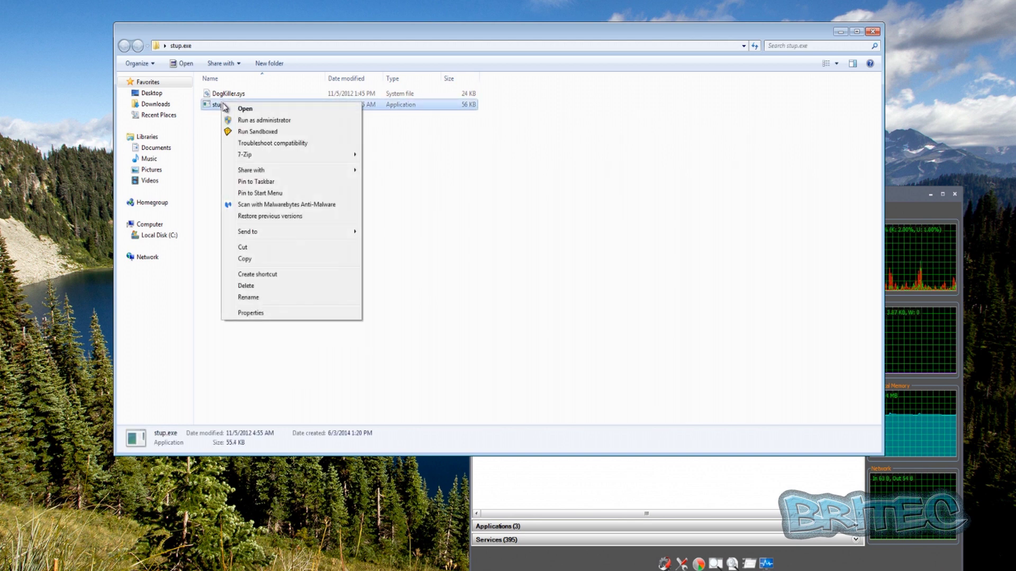
click(256, 132)
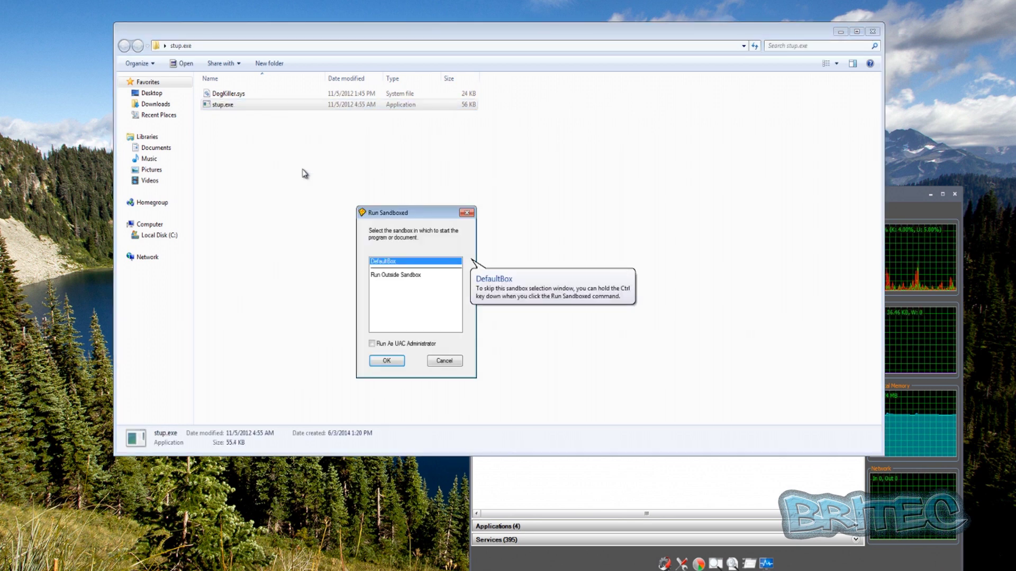
click(396, 363)
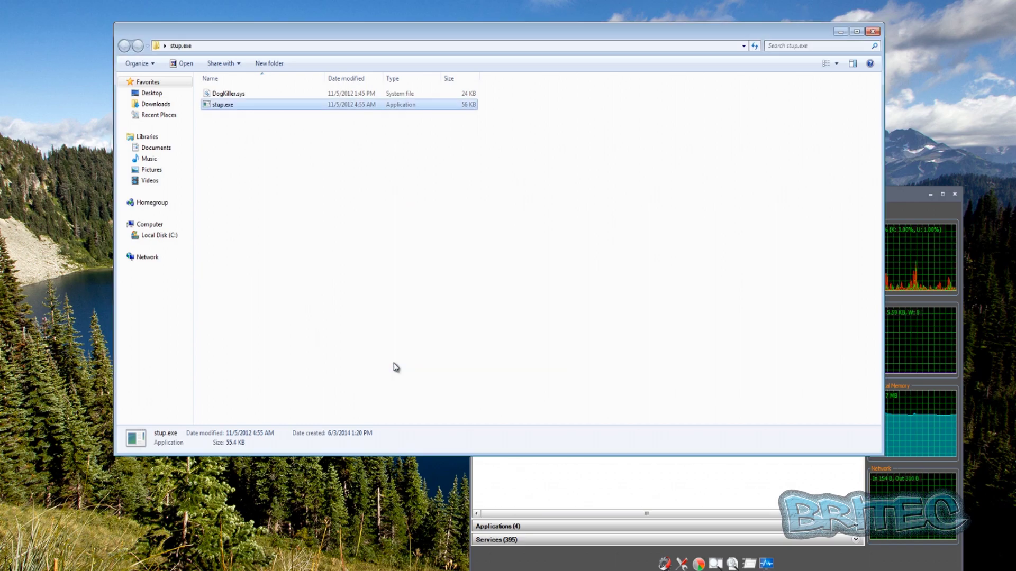
click(455, 286)
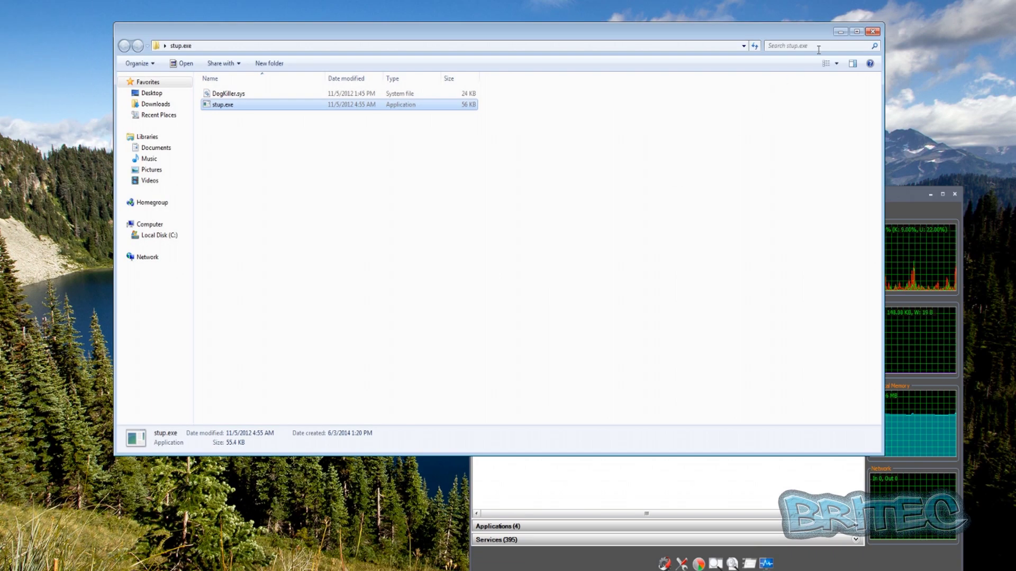
- Minimize the stup.exe folder window, restore Sandboxie Control, and move and narrow it to sit beside KillSwitch
click(840, 33)
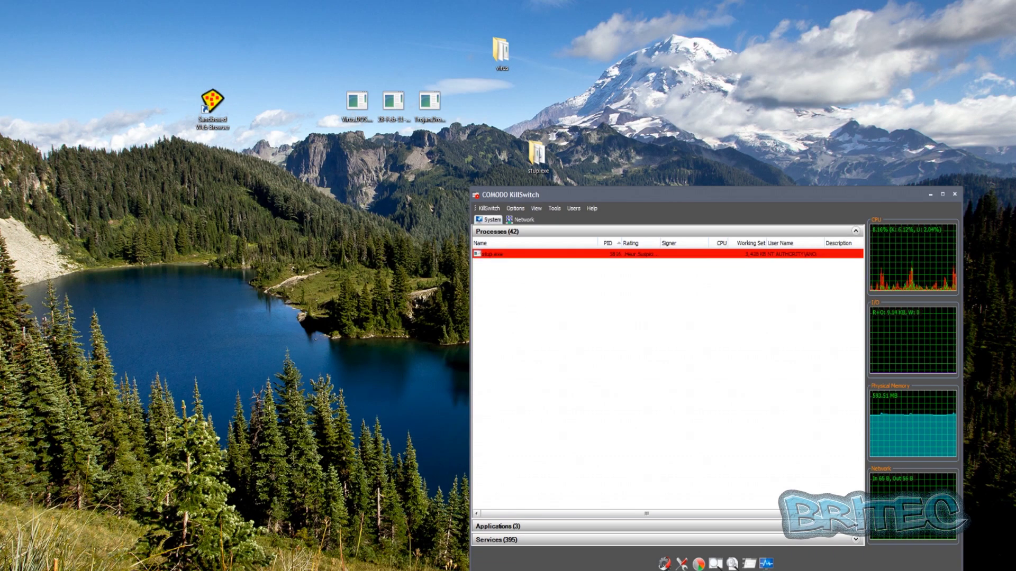
click(304, 570)
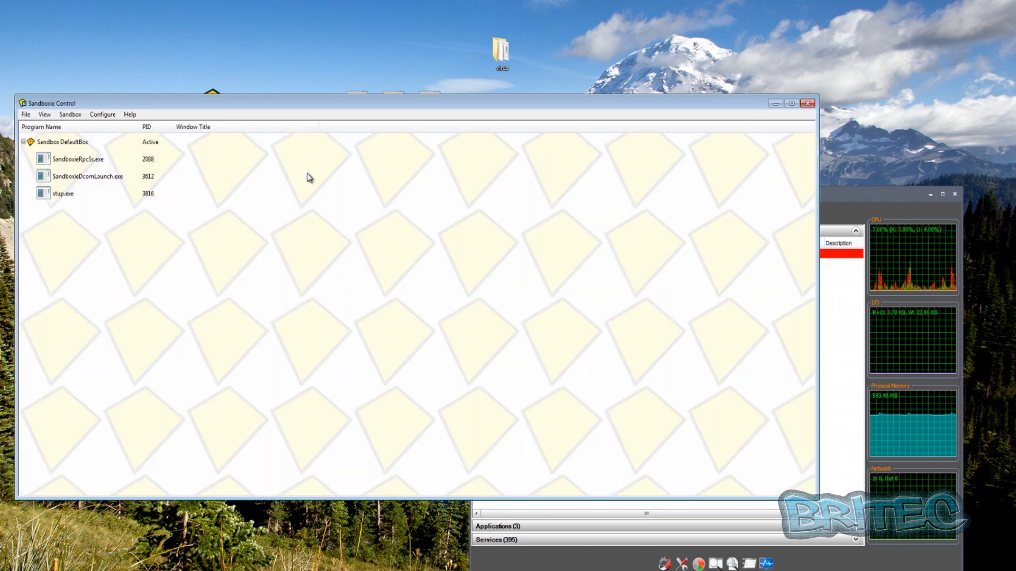
drag(442, 108, 347, 180)
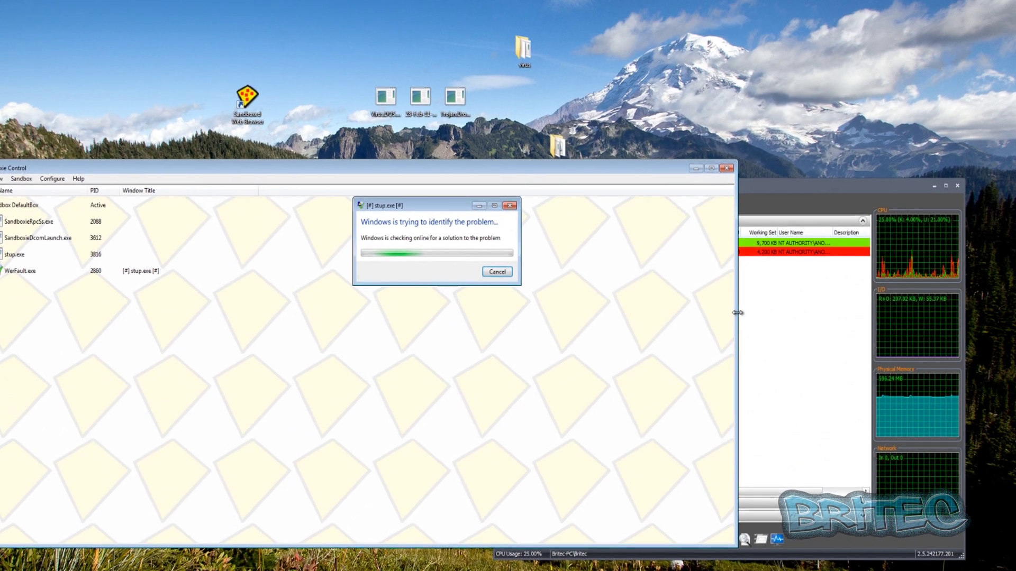
drag(723, 326, 446, 328)
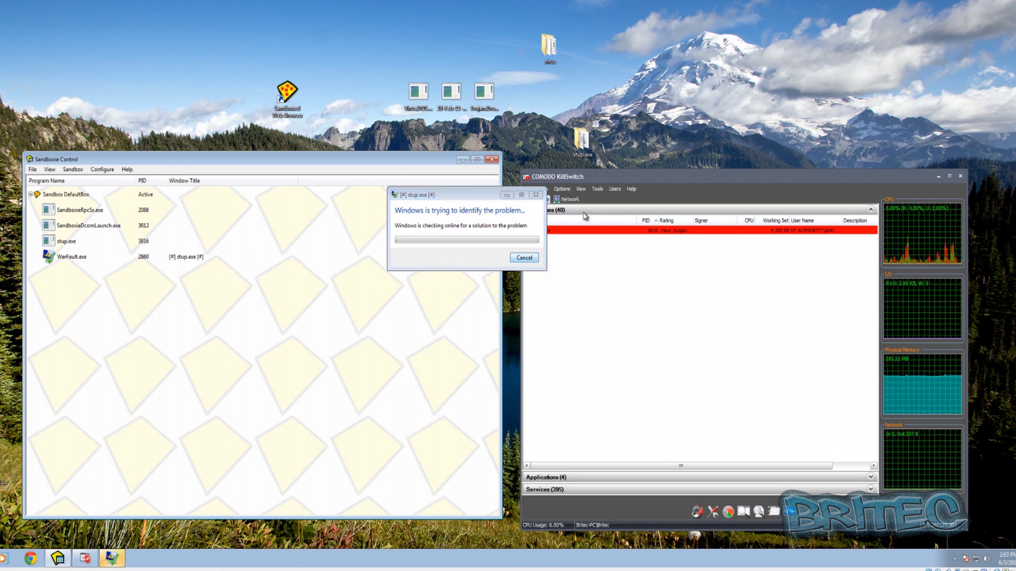
- Terminate all programs running in DefaultBox and delete the sandbox's contents
click(61, 198)
right_click(61, 198)
click(84, 213)
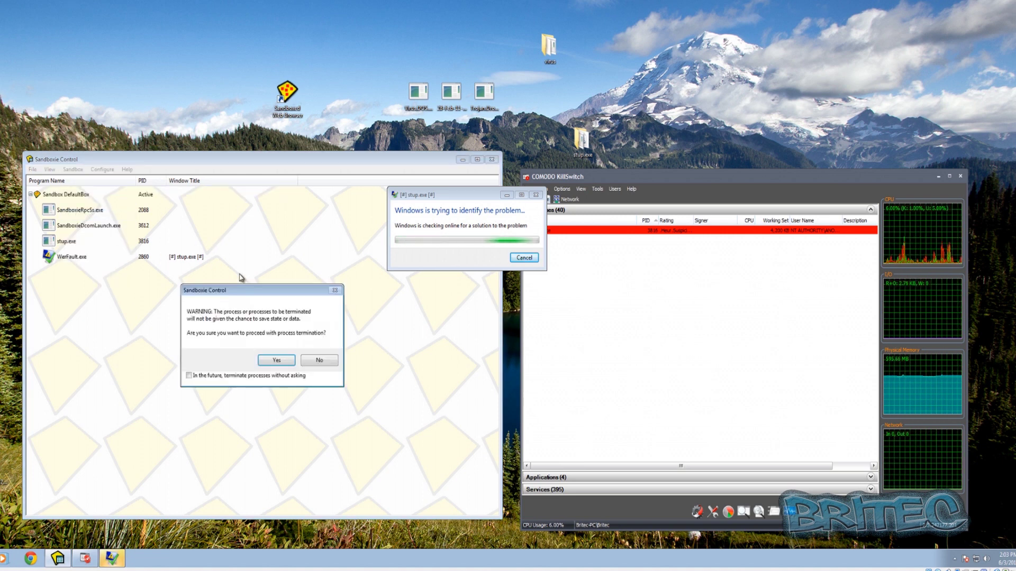
click(277, 361)
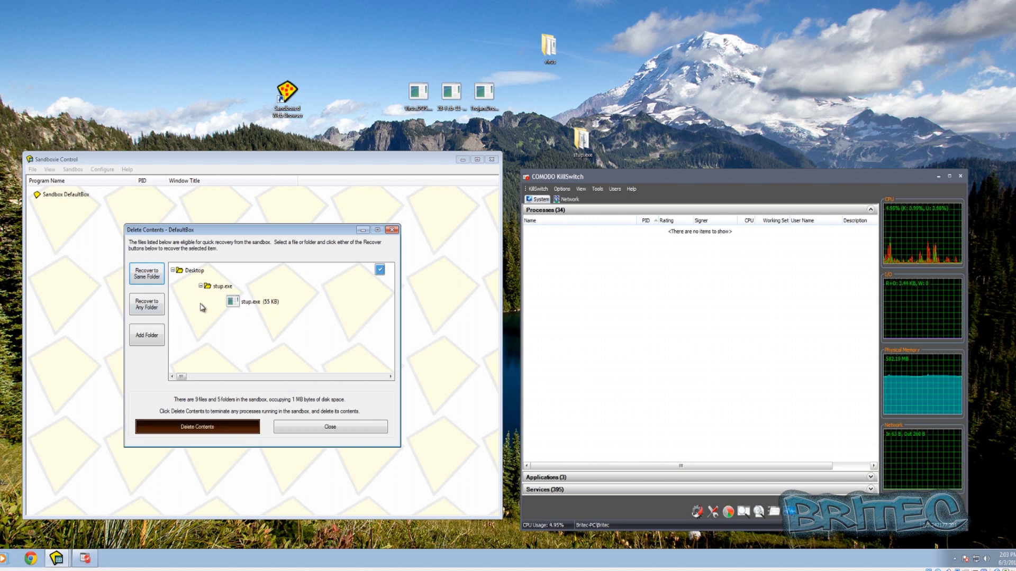
click(209, 429)
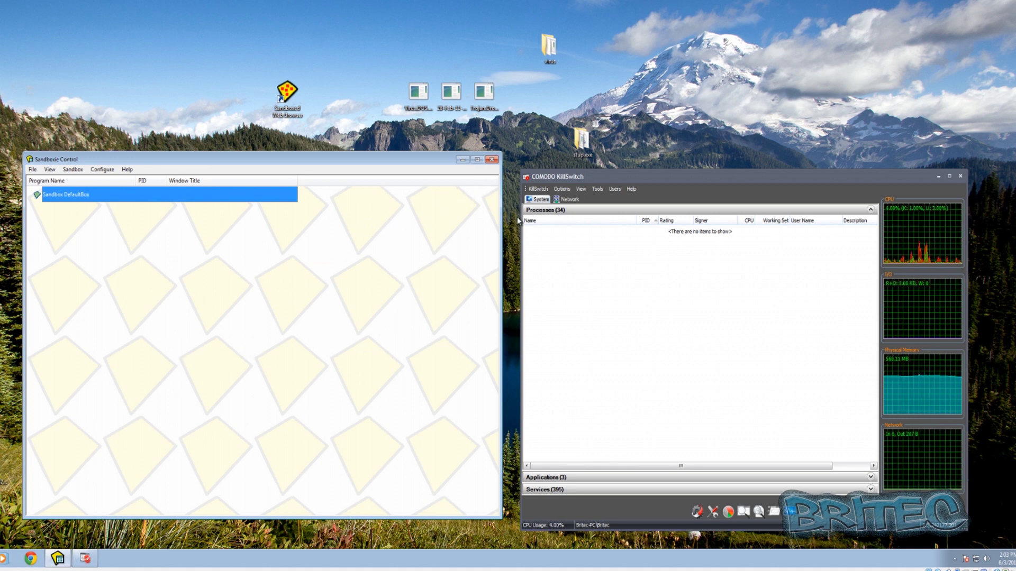
- Minimize Sandboxie Control, place TDSSKiller beside the samples, launch it with permission, and accept its license agreement and KSN Statement
click(582, 298)
click(463, 161)
drag(0, 338, 349, 95)
double_click(347, 94)
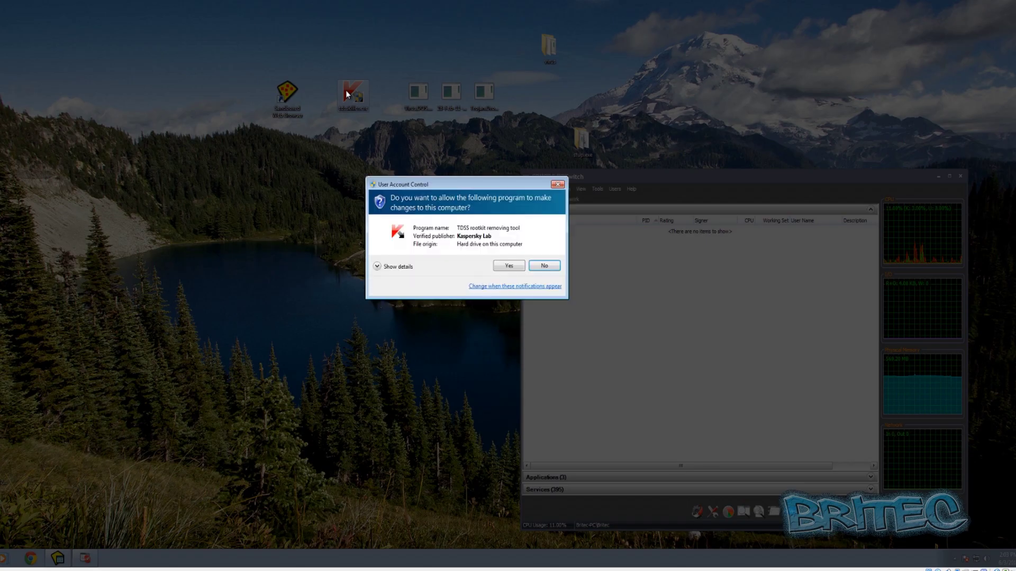
click(510, 267)
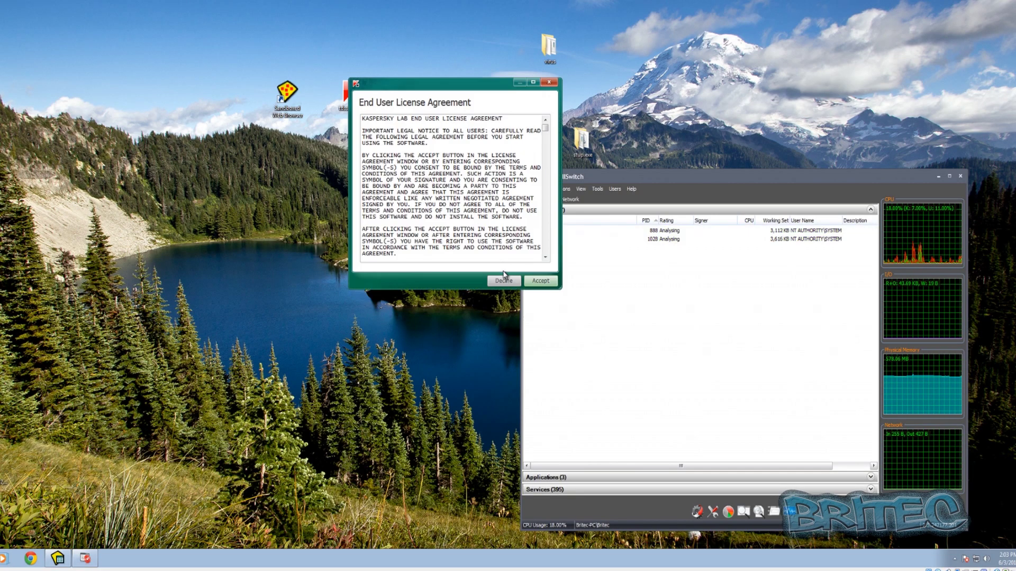
click(540, 282)
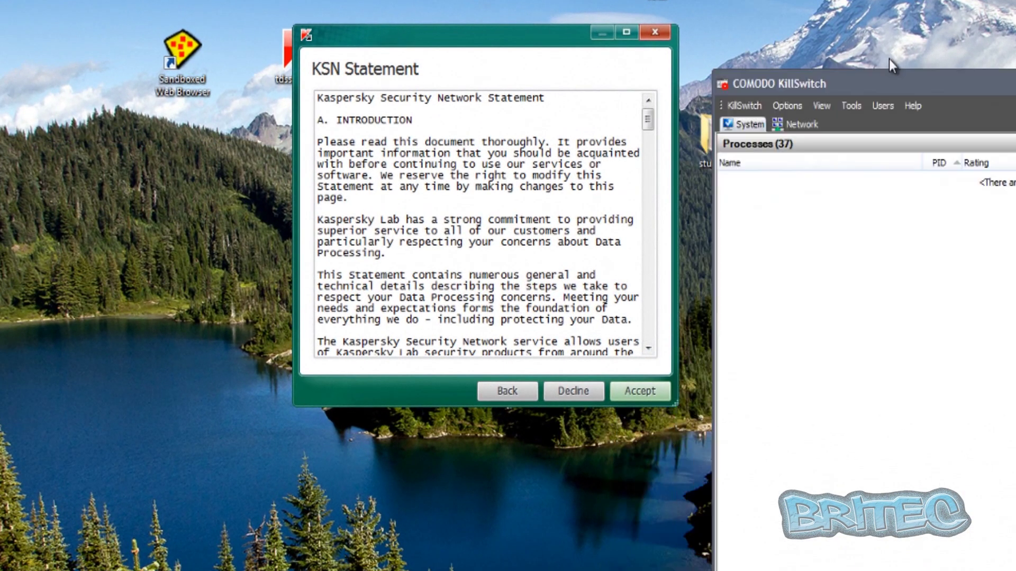
click(642, 391)
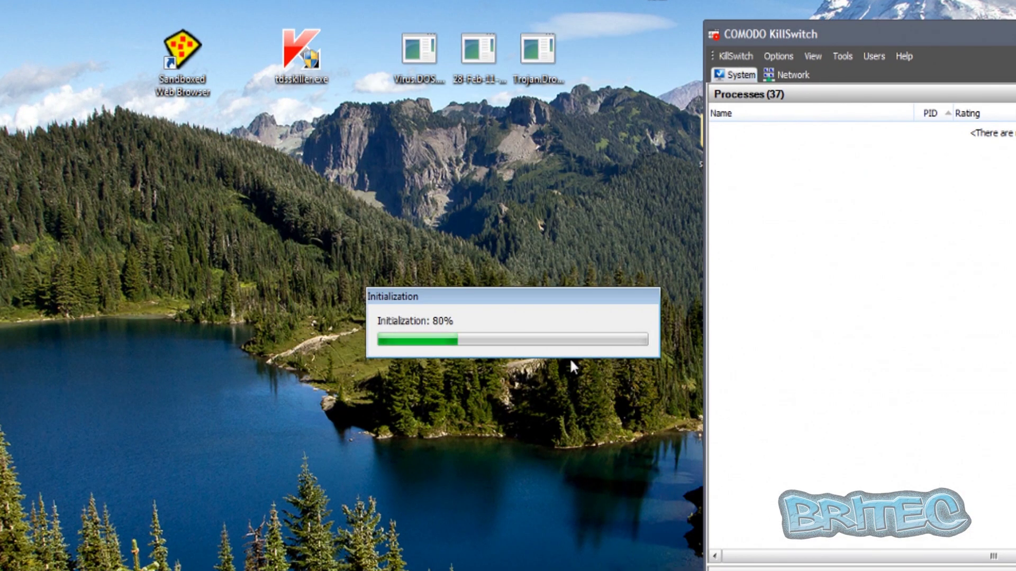
- Run a TDSSKiller scan with file digital signature verification and TDLFS file system detection enabled, and close the utility after the scan
click(352, 275)
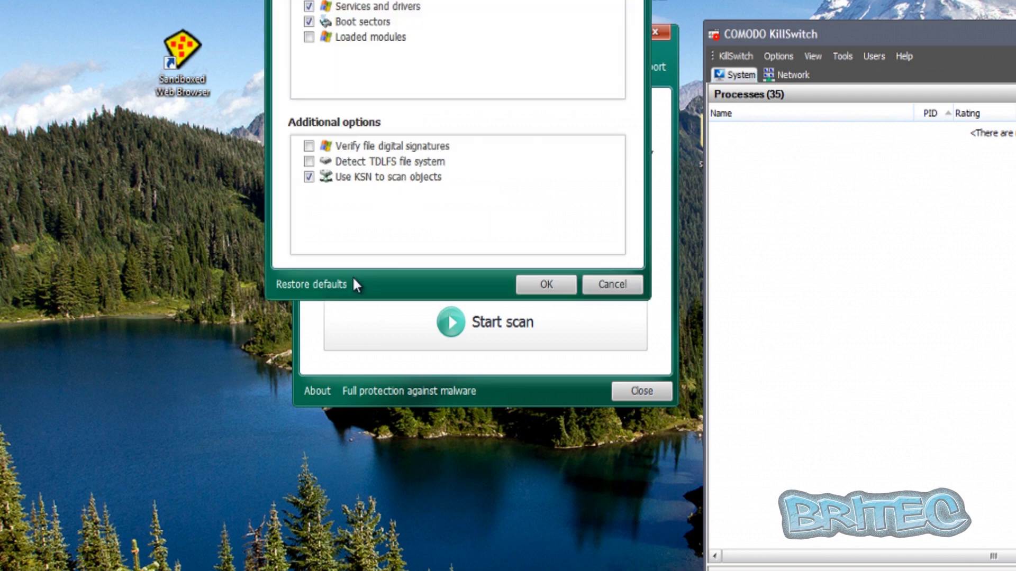
click(308, 146)
click(309, 162)
click(547, 285)
click(509, 335)
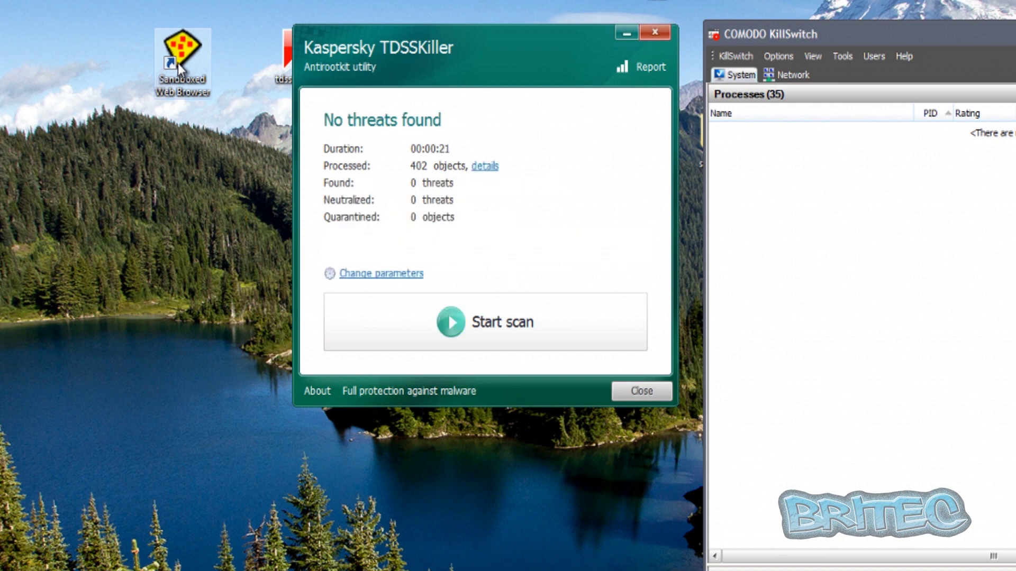
click(637, 403)
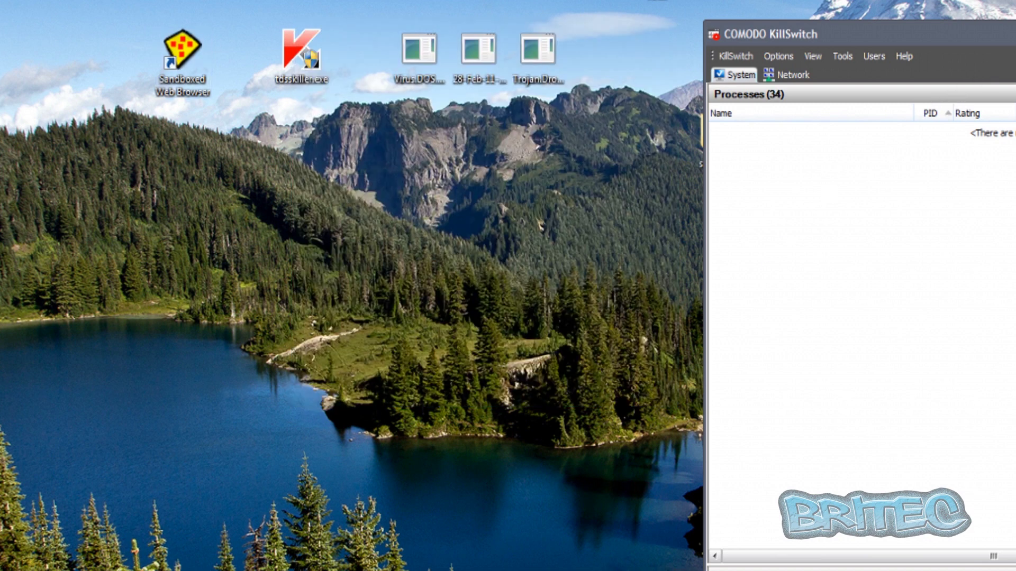
- Move the KillSwitch window aside and select sample.exe in the virus folder
drag(899, 34, 554, 198)
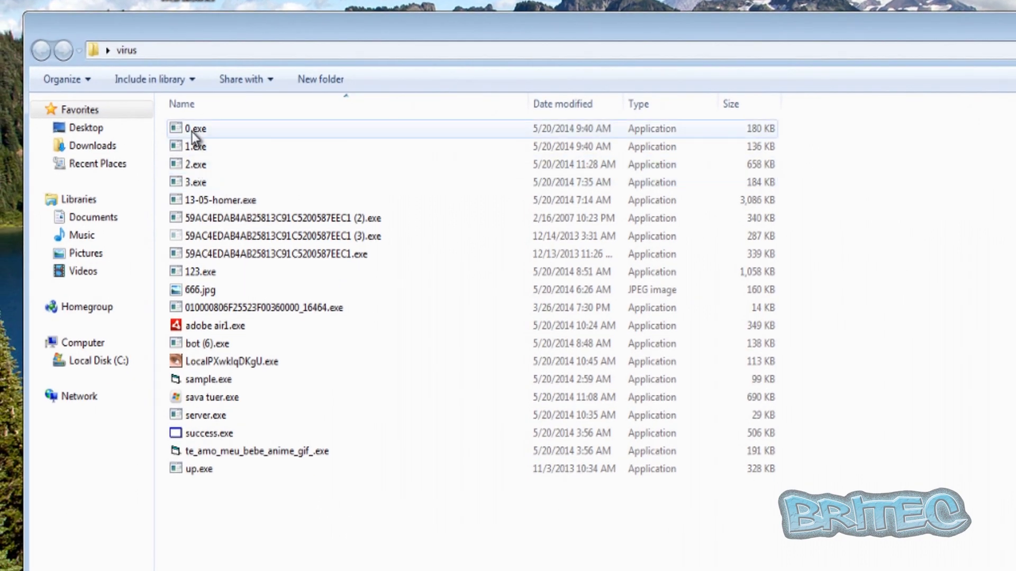
click(192, 131)
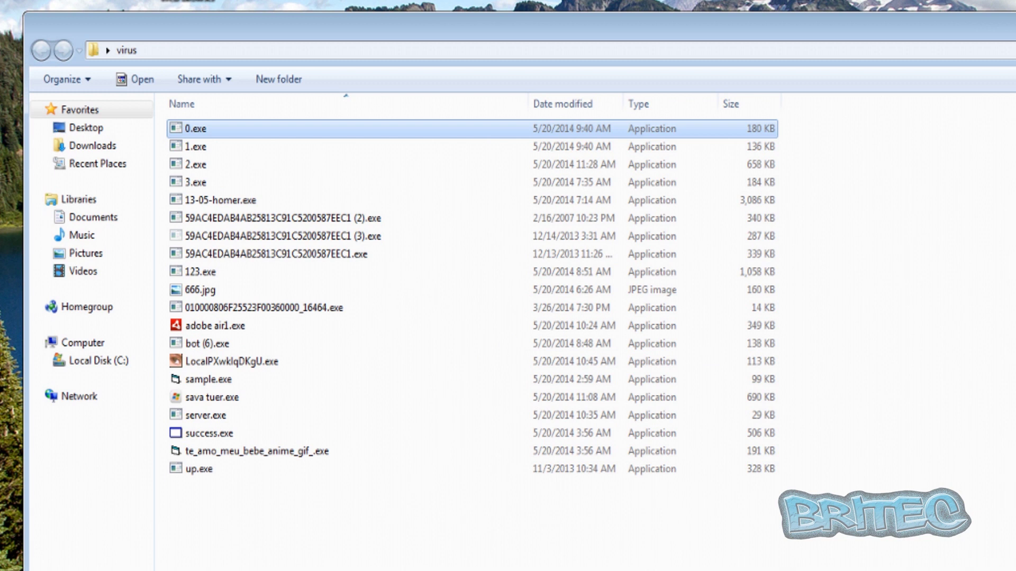
click(212, 377)
mouse_move(202, 379)
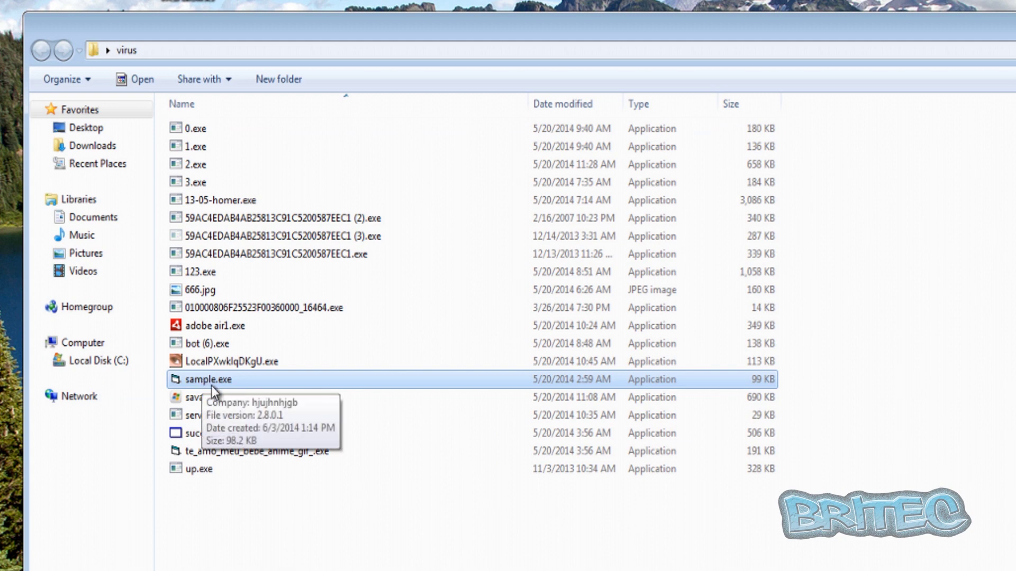
- Arrange the virus folder and KillSwitch side by side, and bring up Sandboxie Control, moved clear of the folder's file list
key(alt+Tab)
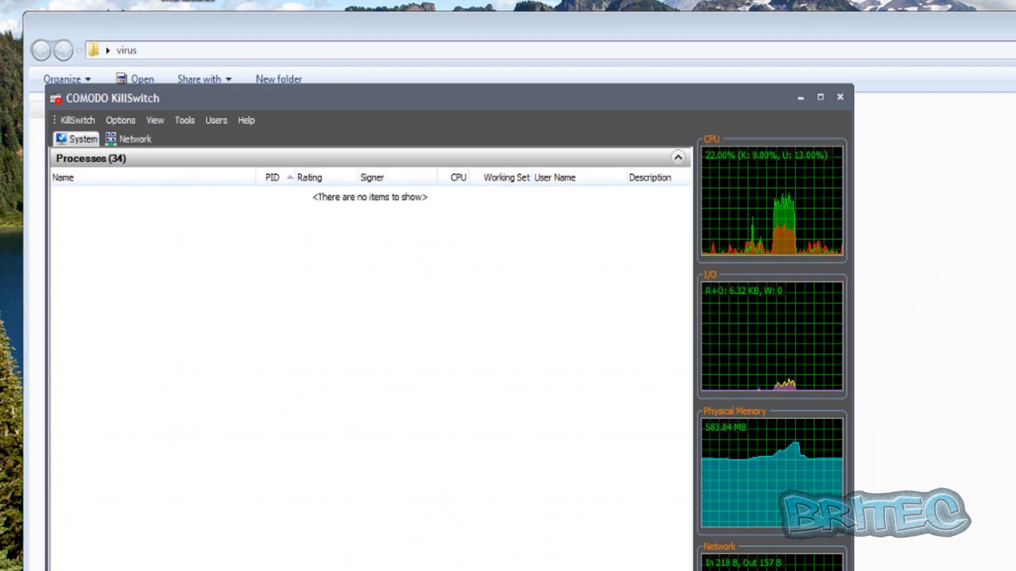
drag(374, 103, 1015, 103)
click(478, 15)
drag(478, 16, 0, 45)
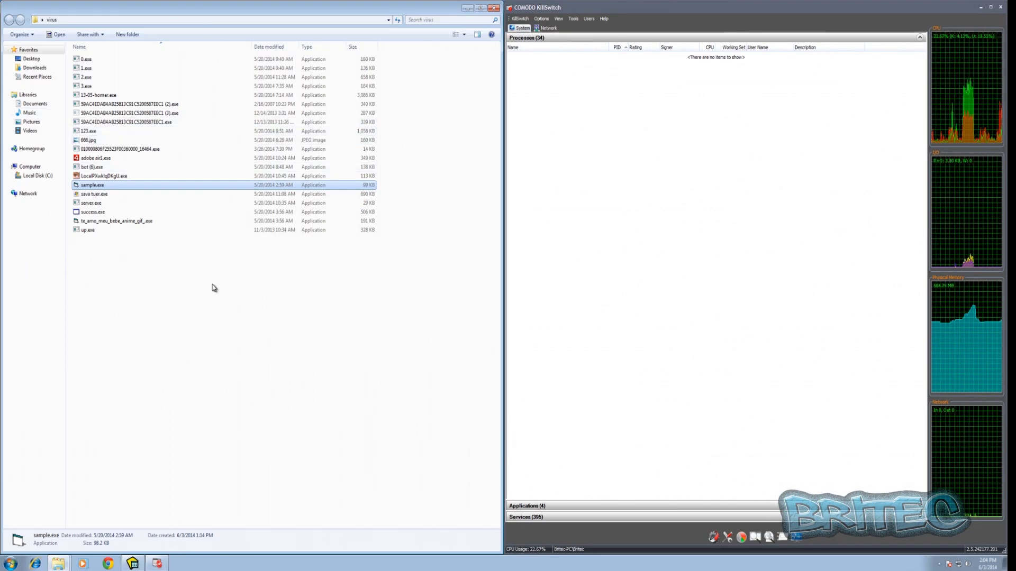
click(132, 563)
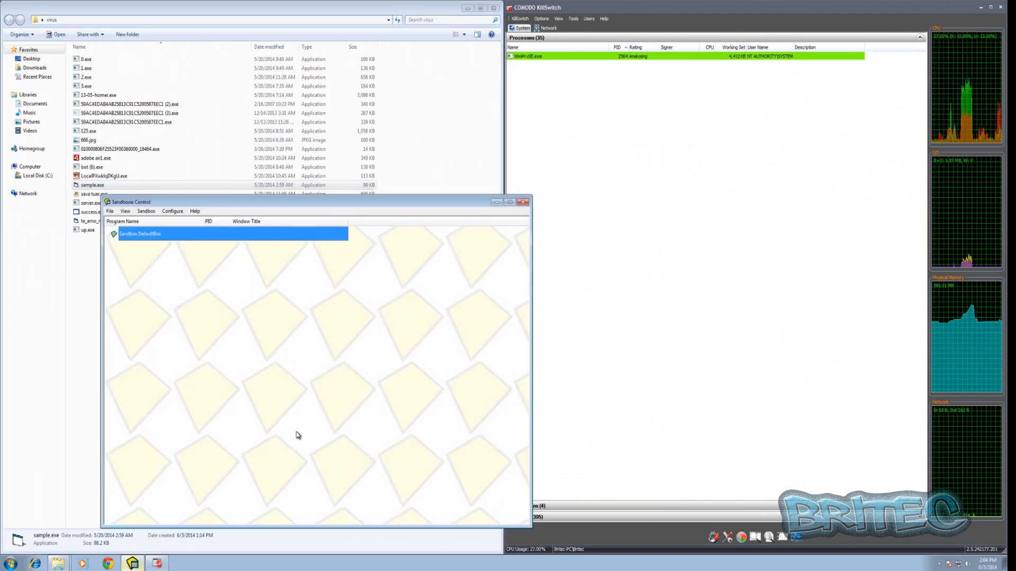
drag(323, 204, 522, 258)
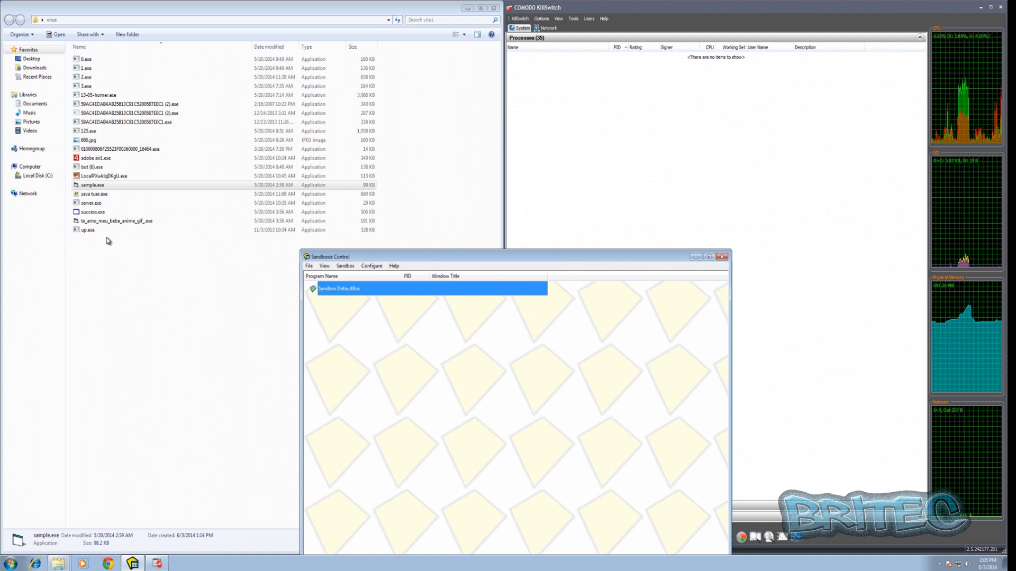
- Run sample.exe sandboxed in DefaultBox, allow the administrator request, and close the crashed program
right_click(91, 185)
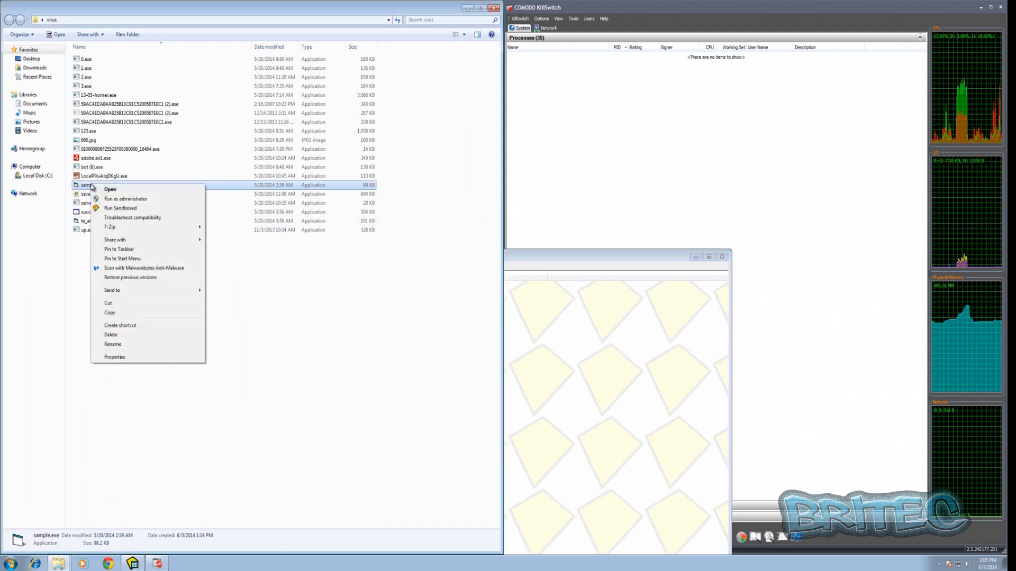
click(117, 208)
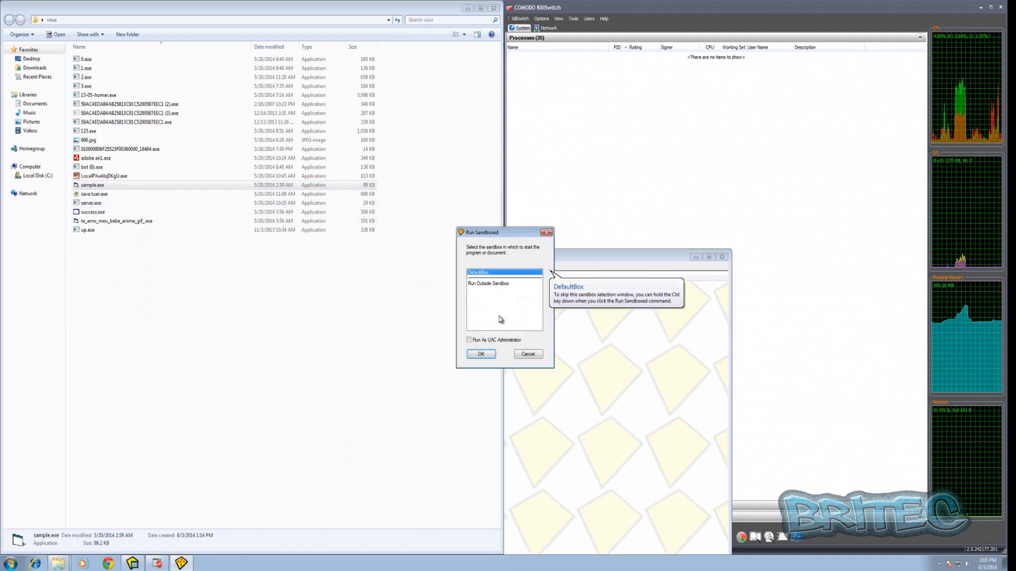
click(477, 354)
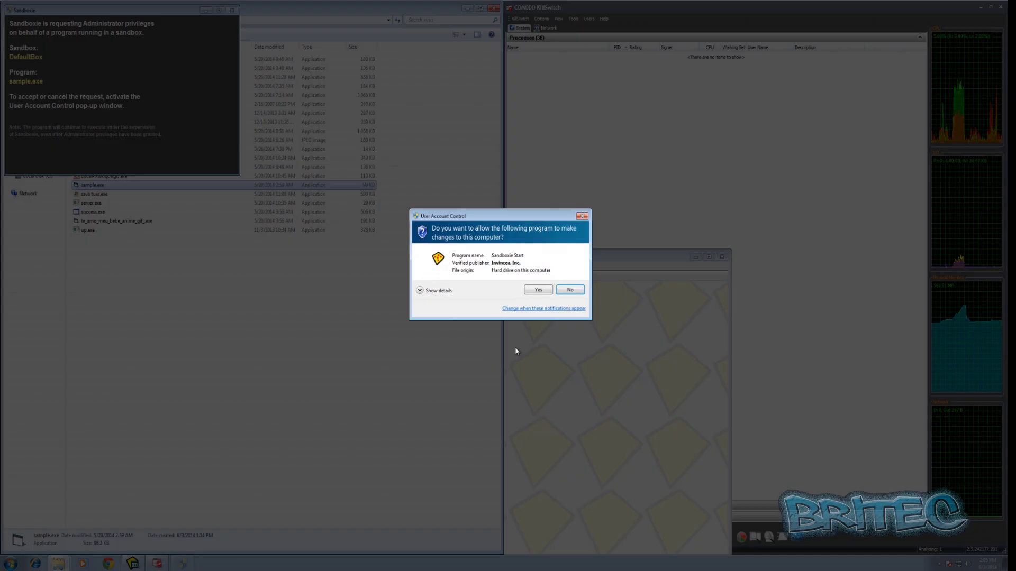
click(540, 291)
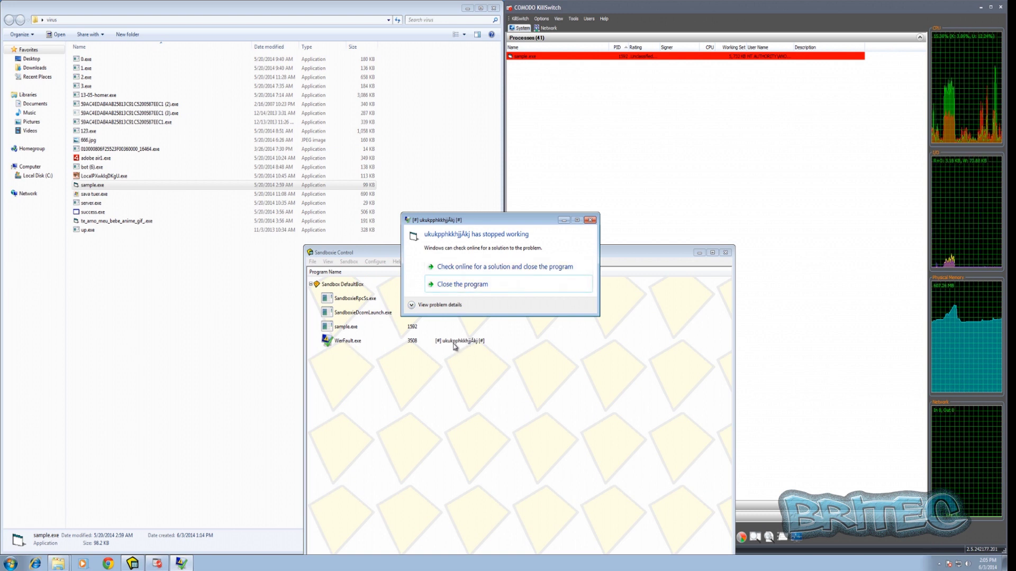
click(472, 285)
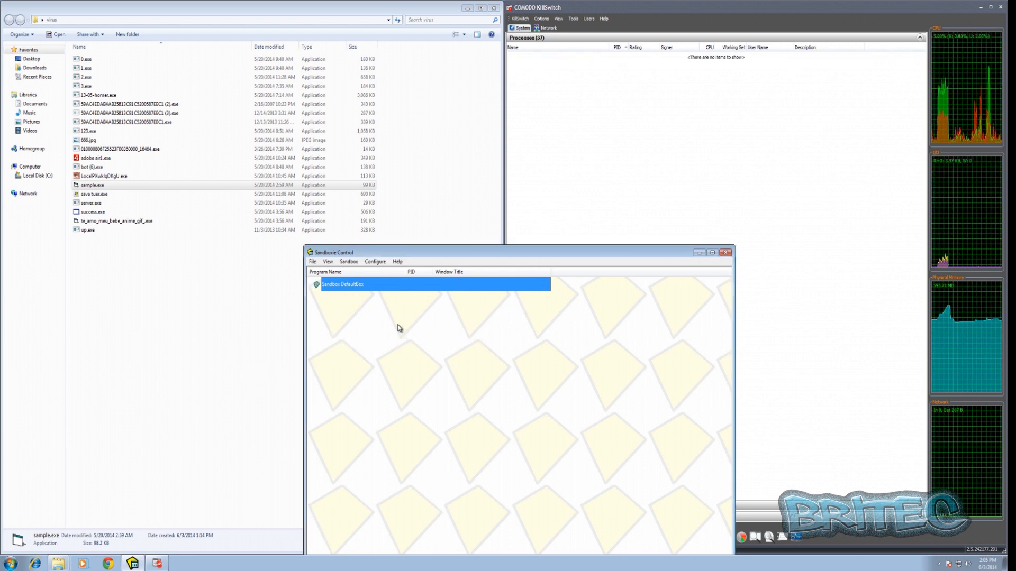
- Run LocalPXwkIqDKgU.exe sandboxed in DefaultBox as UAC administrator, allow the request, and close the crashed program
click(101, 176)
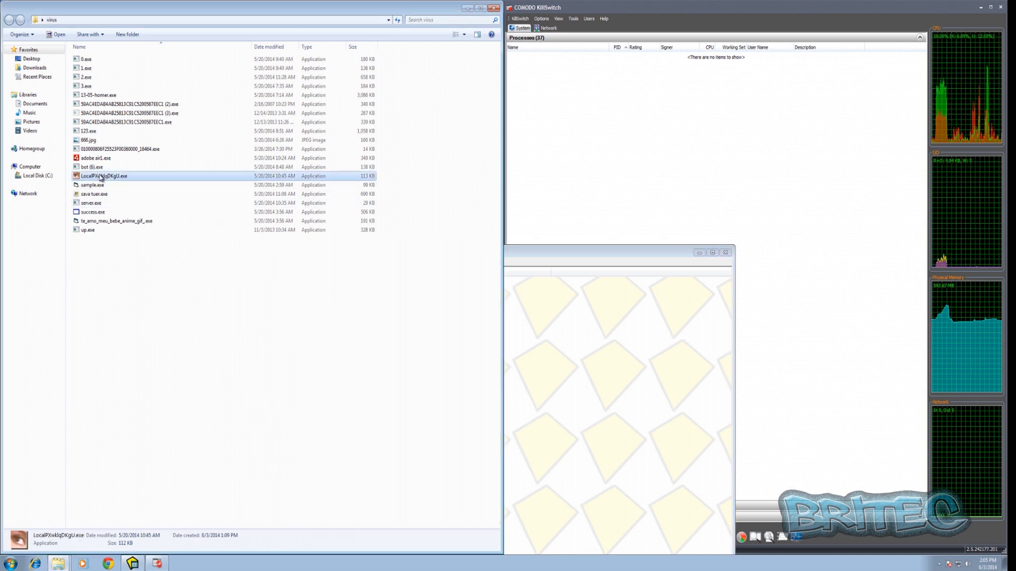
double_click(101, 177)
right_click(100, 177)
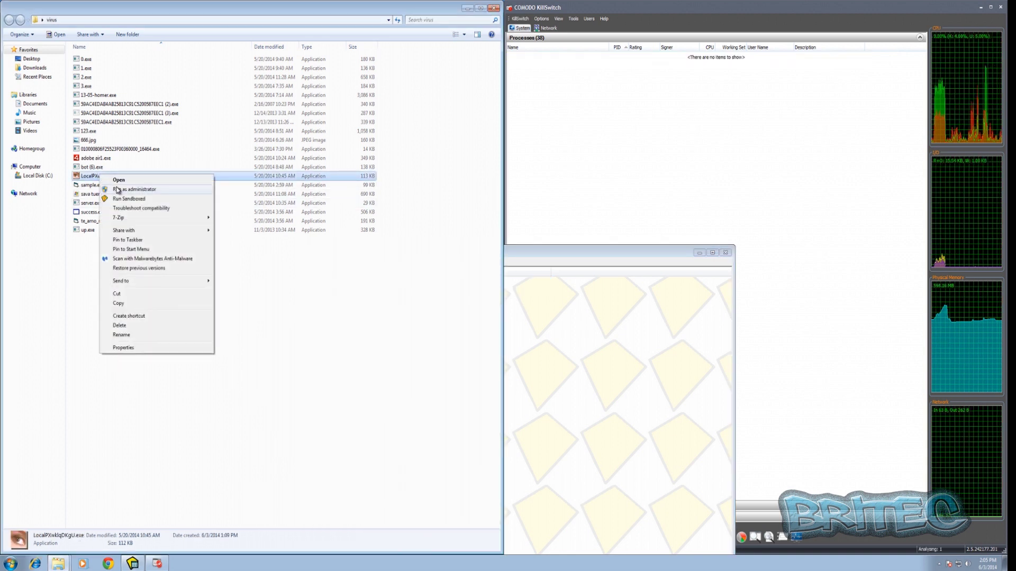
click(119, 200)
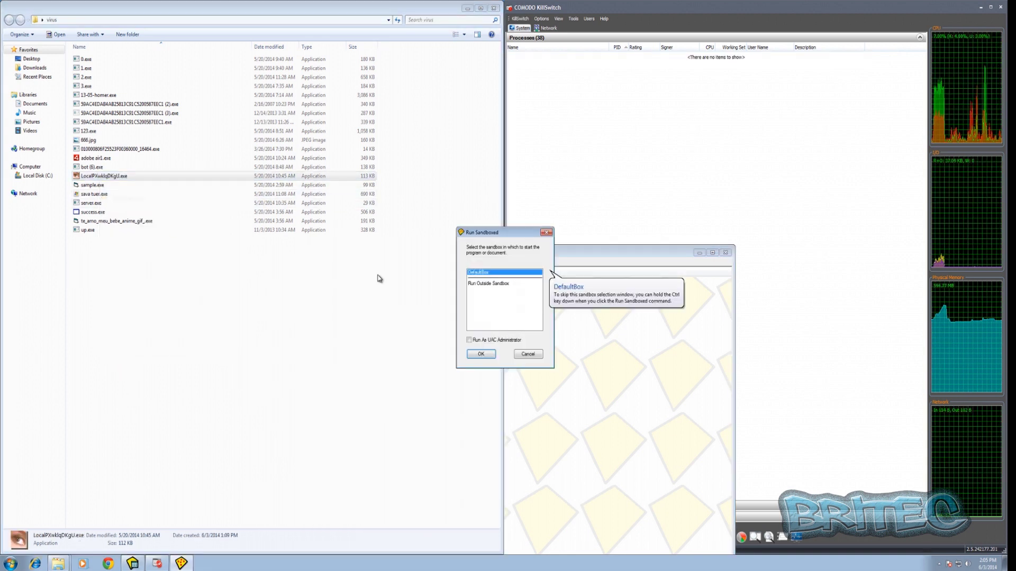
click(469, 340)
click(481, 354)
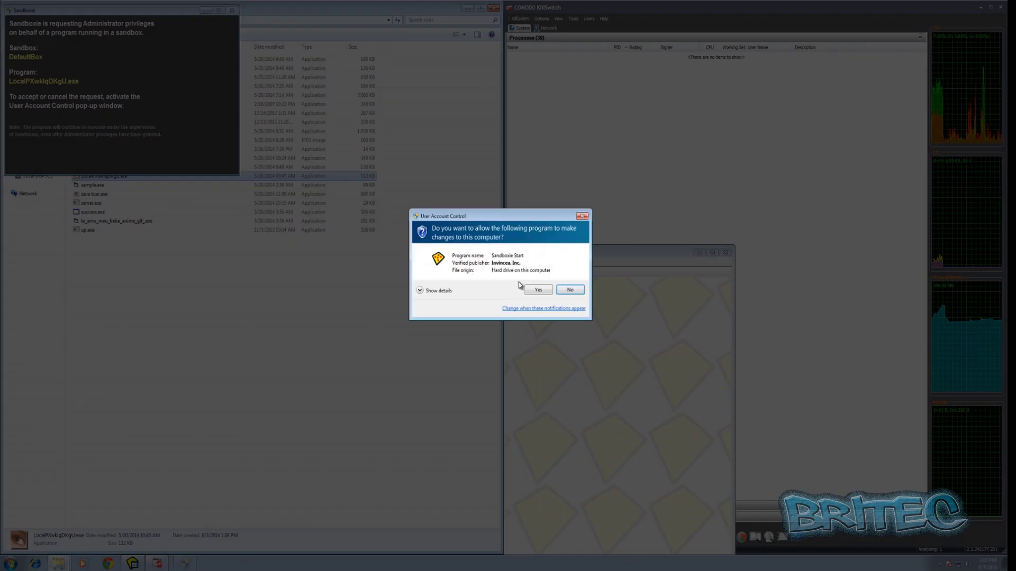
click(537, 290)
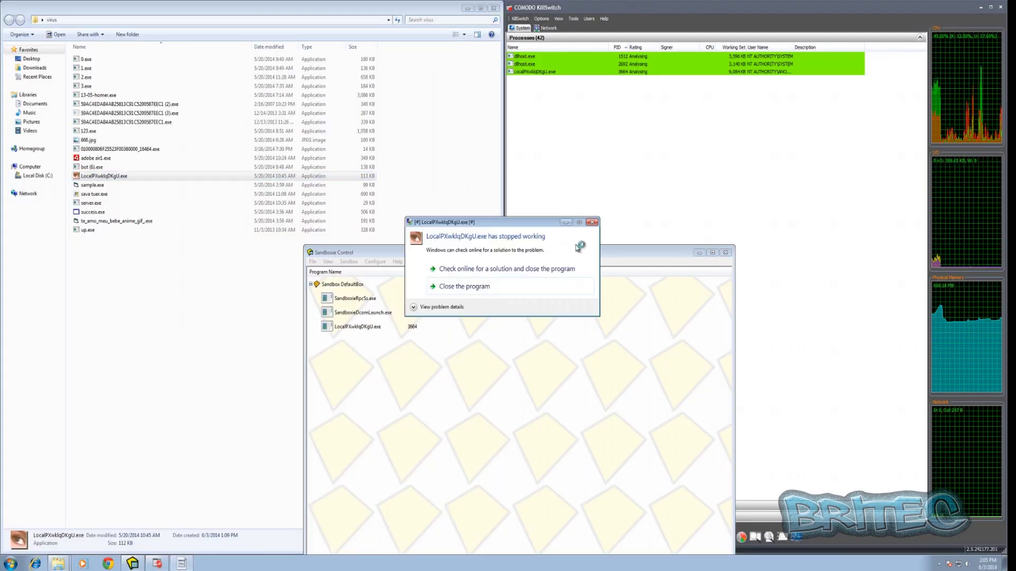
click(483, 288)
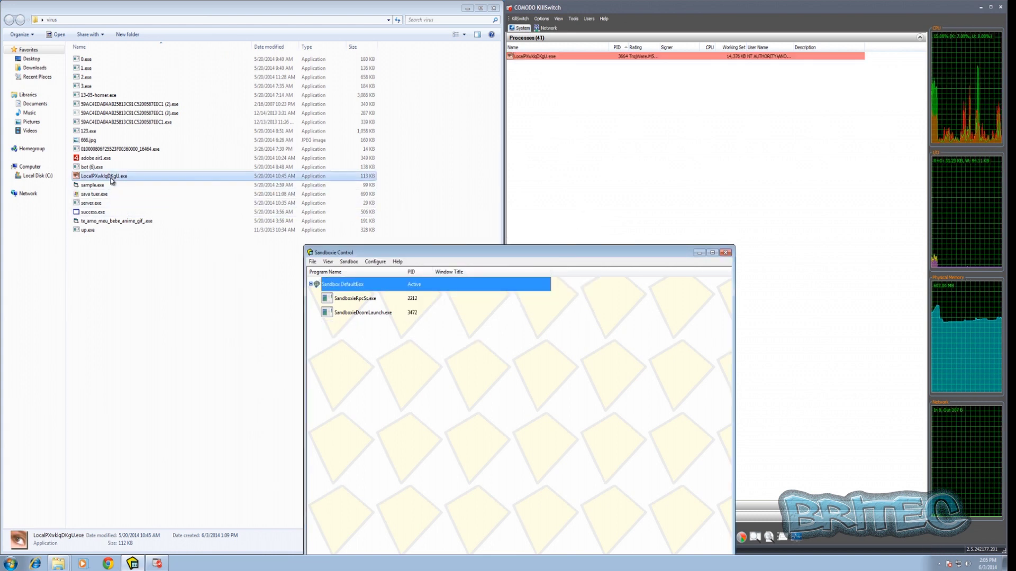
click(470, 303)
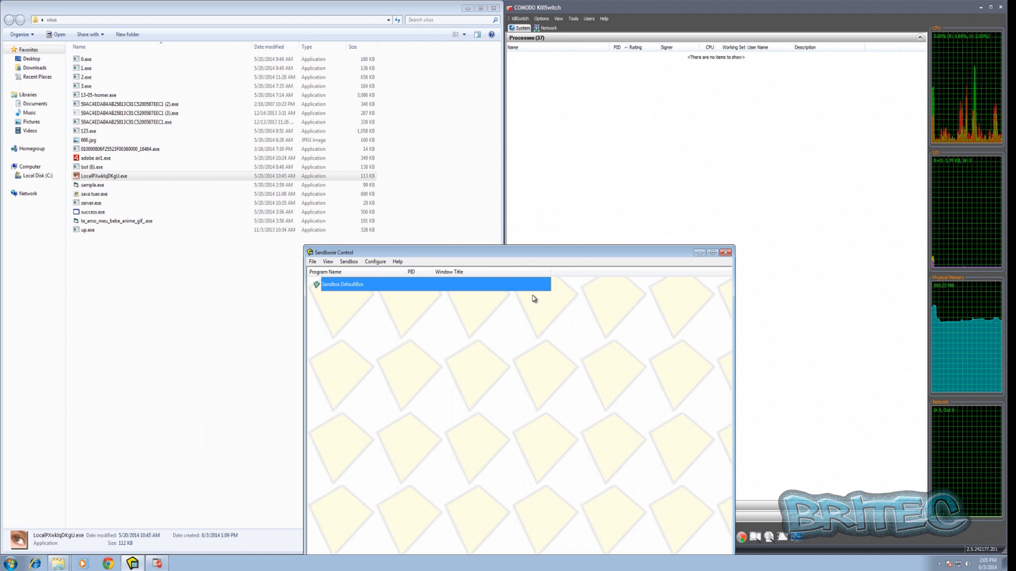
- Run up.exe sandboxed in DefaultBox with permission granted, and dismiss Immediate Recovery without recovering the file
right_click(85, 231)
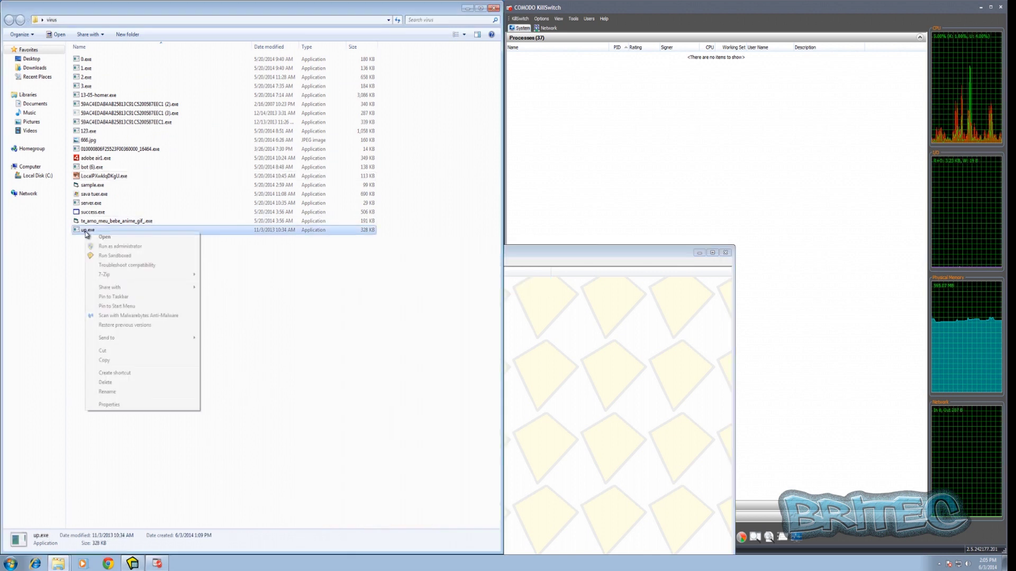
click(112, 257)
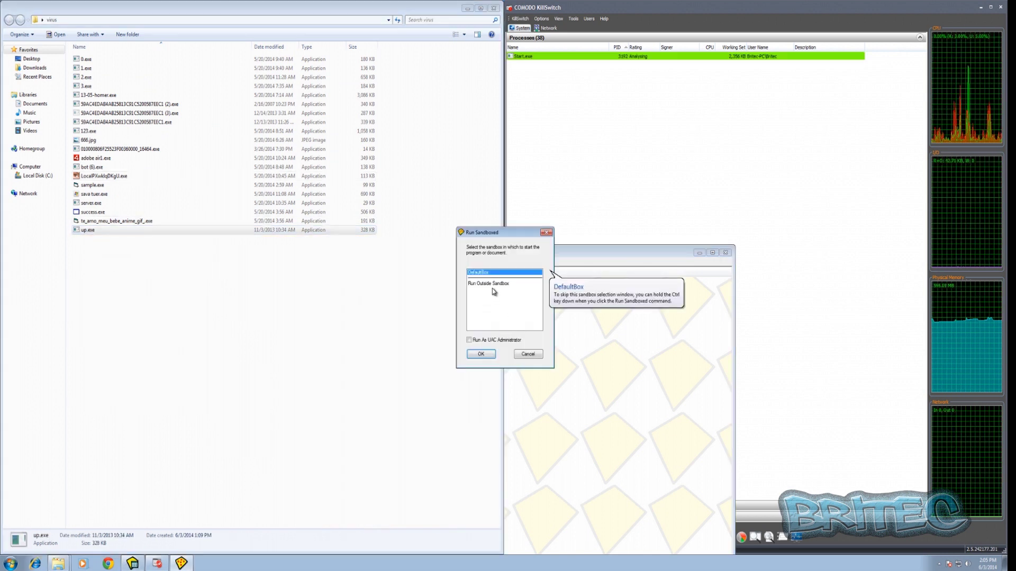
click(481, 354)
click(540, 294)
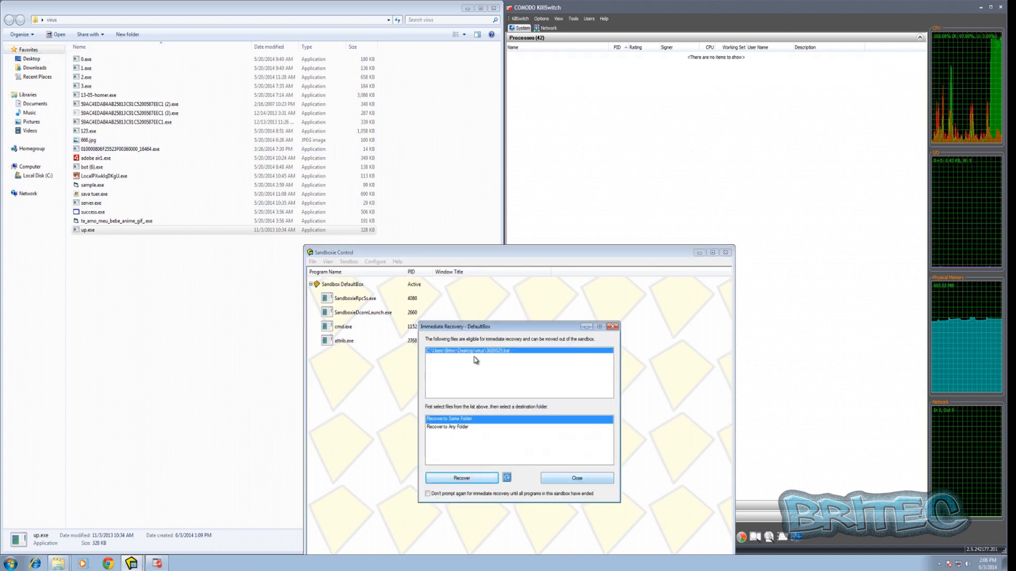
click(577, 478)
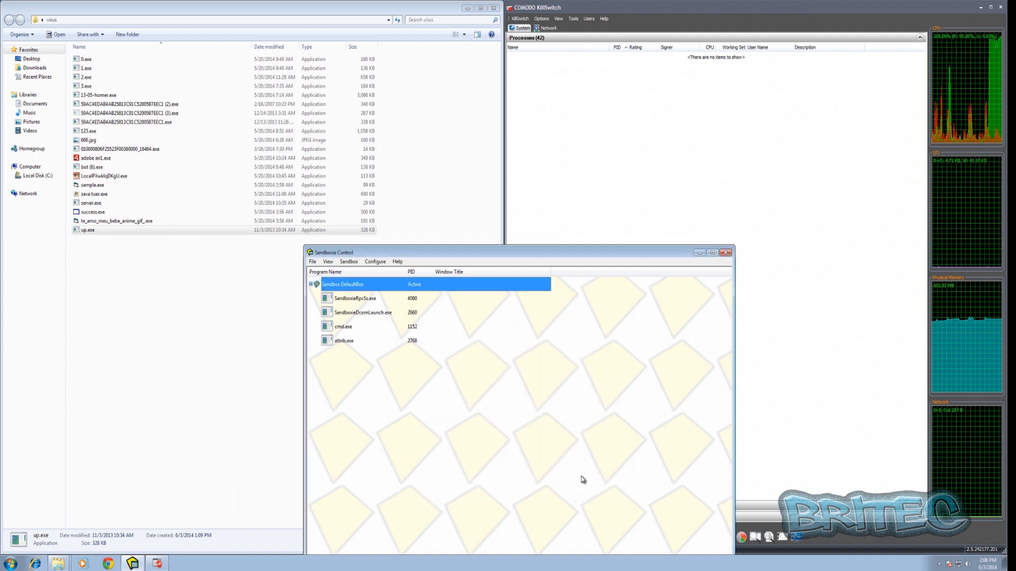
- Terminate all programs running in DefaultBox and delete the sandbox's contents, leaving the sandbox deselected
right_click(351, 289)
click(370, 302)
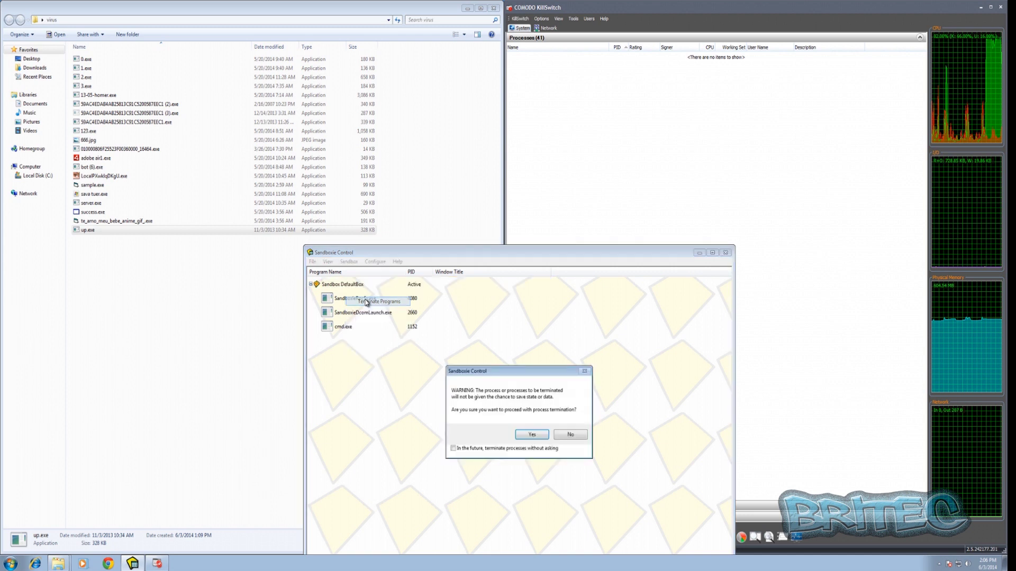
click(529, 435)
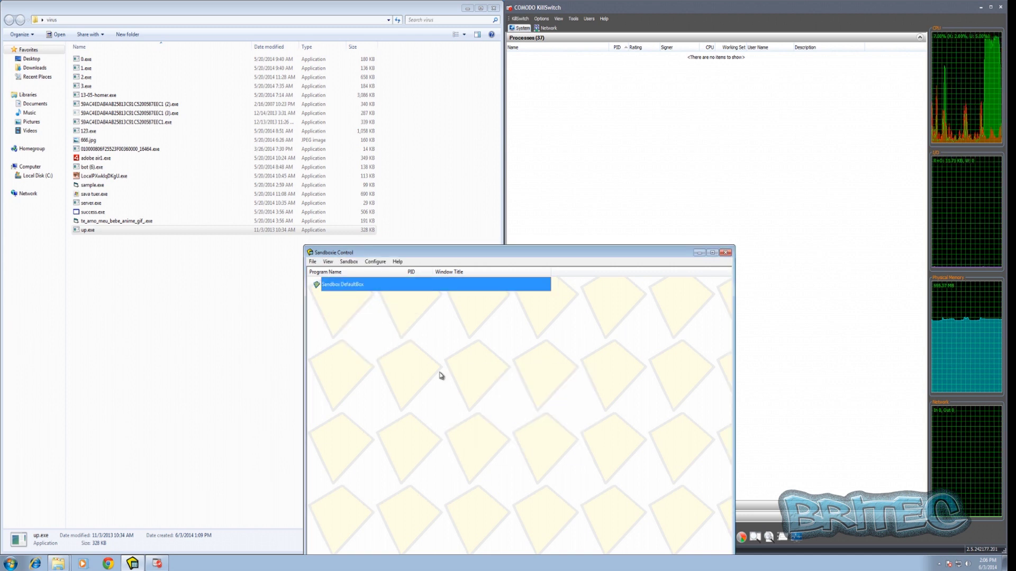
right_click(351, 290)
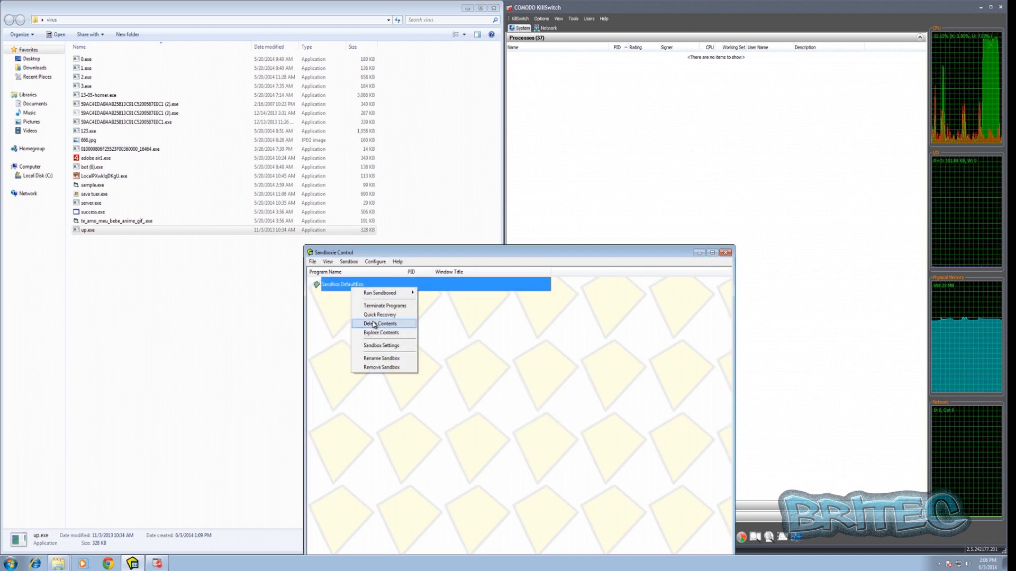
click(373, 324)
click(555, 431)
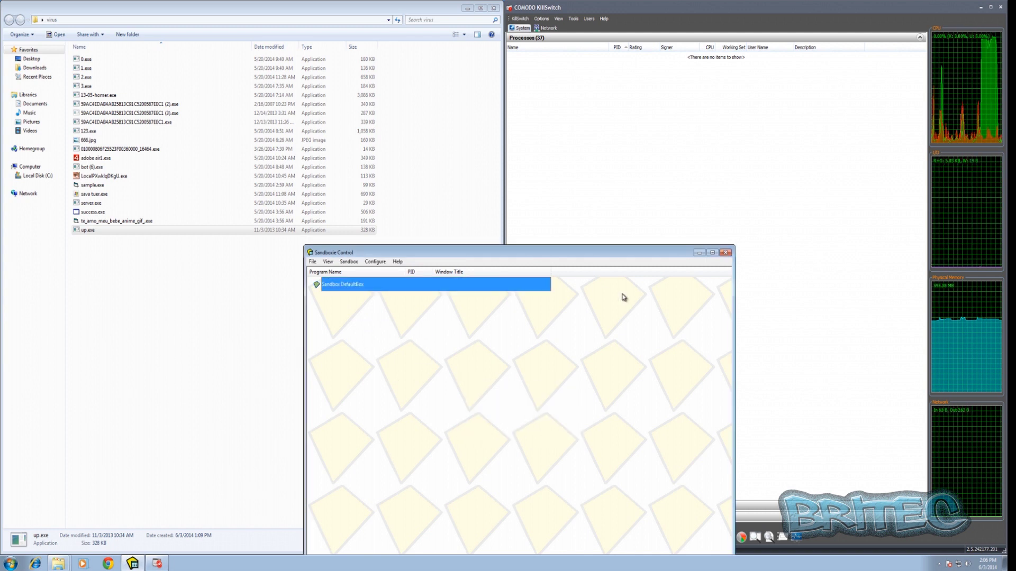
click(616, 189)
click(363, 335)
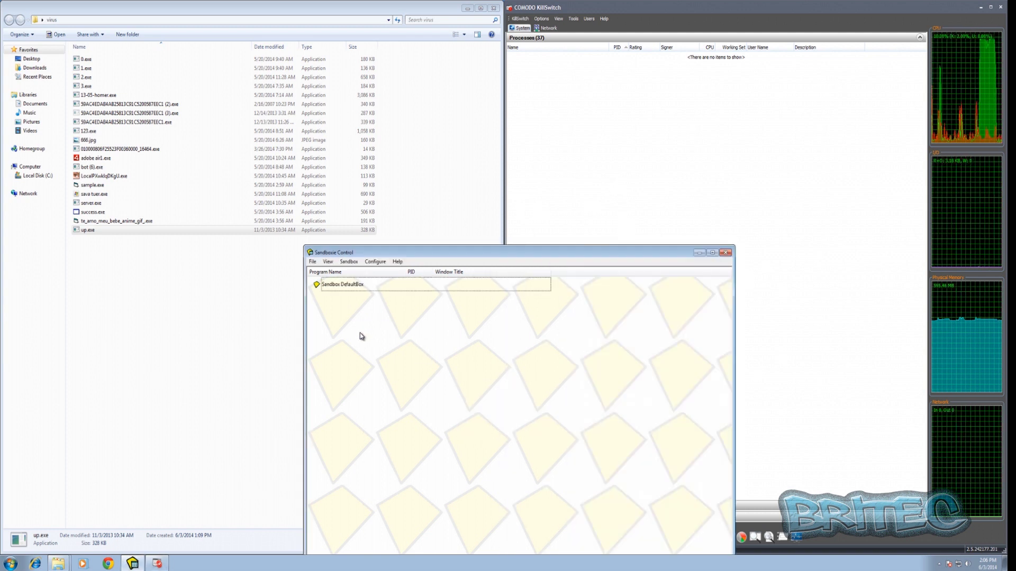
click(199, 284)
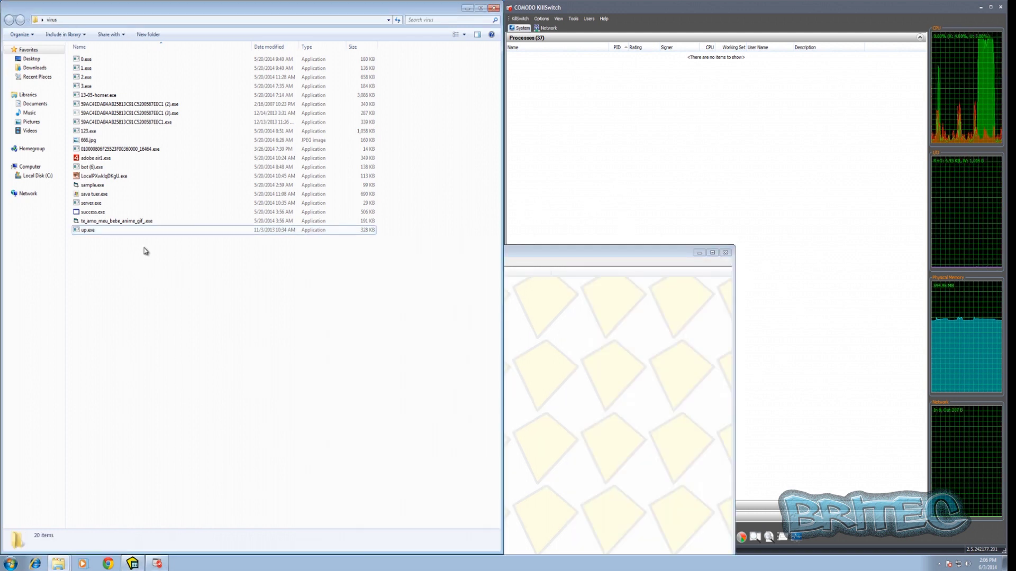
drag(131, 249, 67, 55)
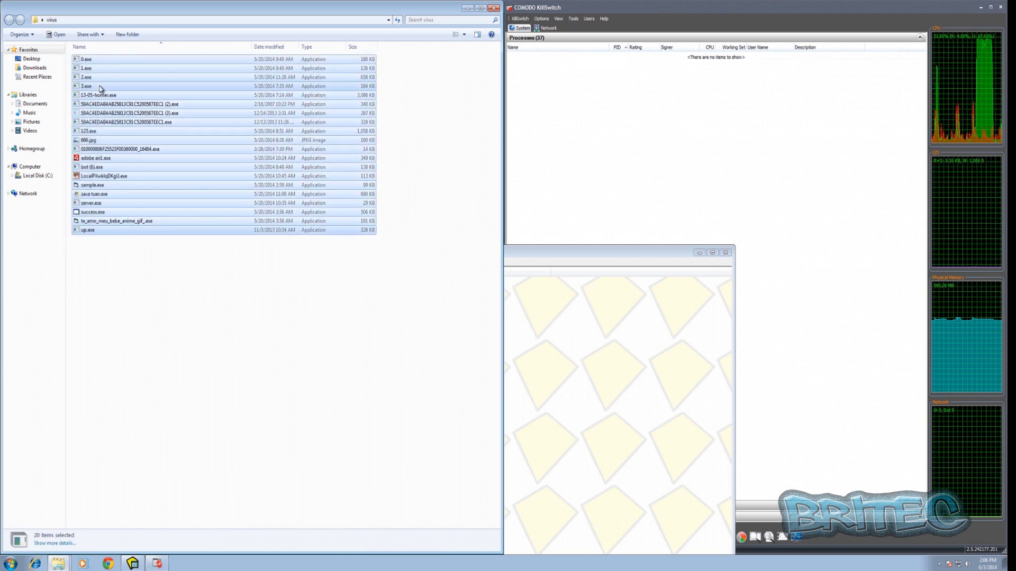
right_click(101, 88)
click(111, 260)
drag(111, 260, 93, 178)
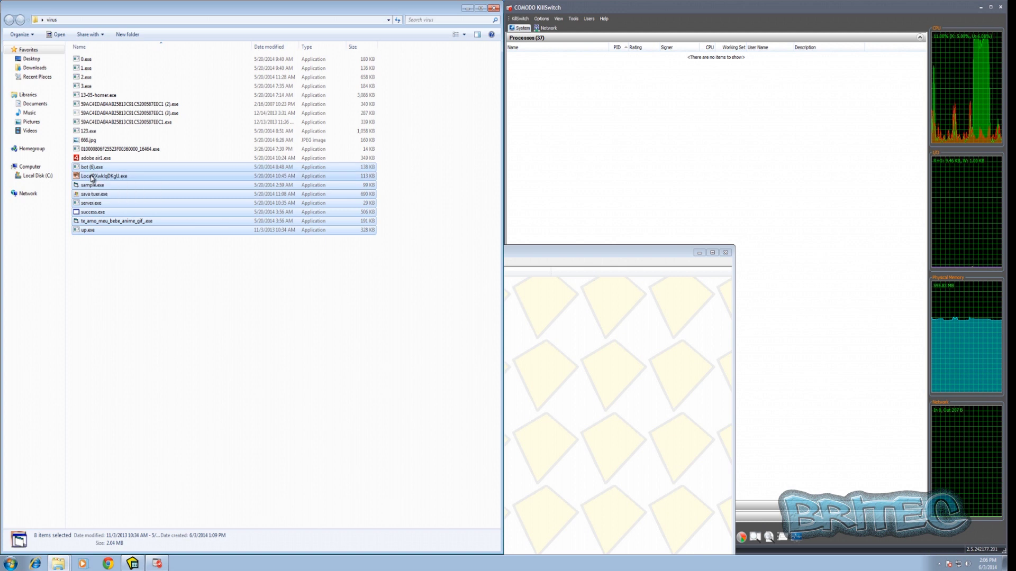
right_click(93, 178)
click(68, 269)
drag(98, 246, 83, 56)
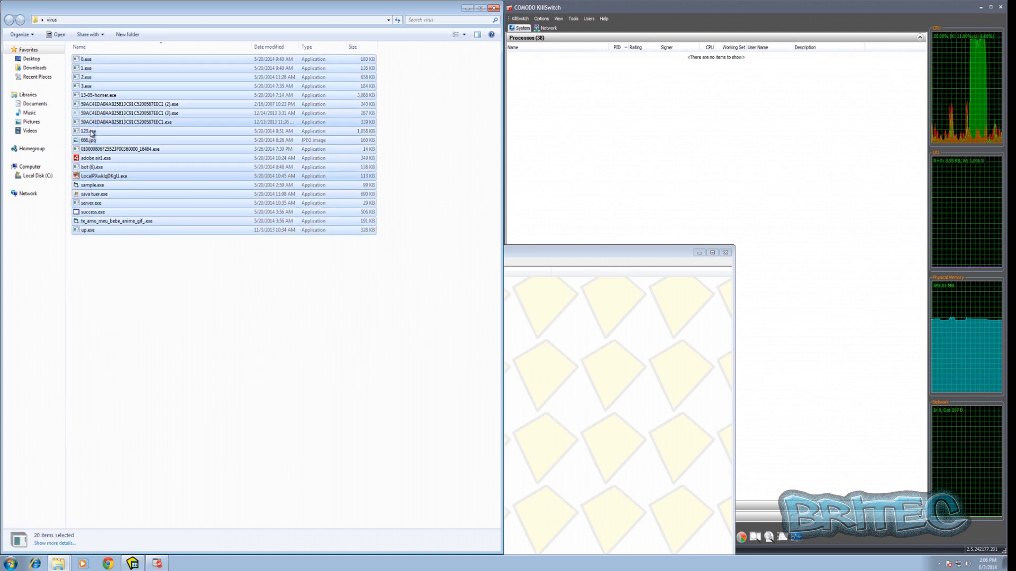
right_click(90, 178)
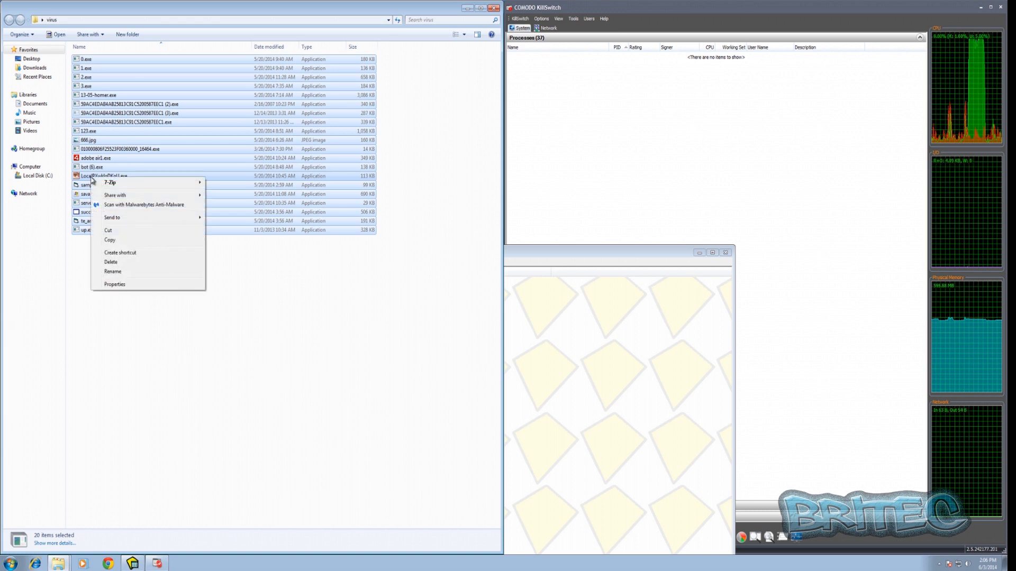
click(85, 268)
click(85, 268)
- Run the eight files from bot (6).exe through up.exe sandboxed in DefaultBox, close the Sandboxie message, and grant sava tuer.exe administrator privileges
drag(157, 259, 84, 167)
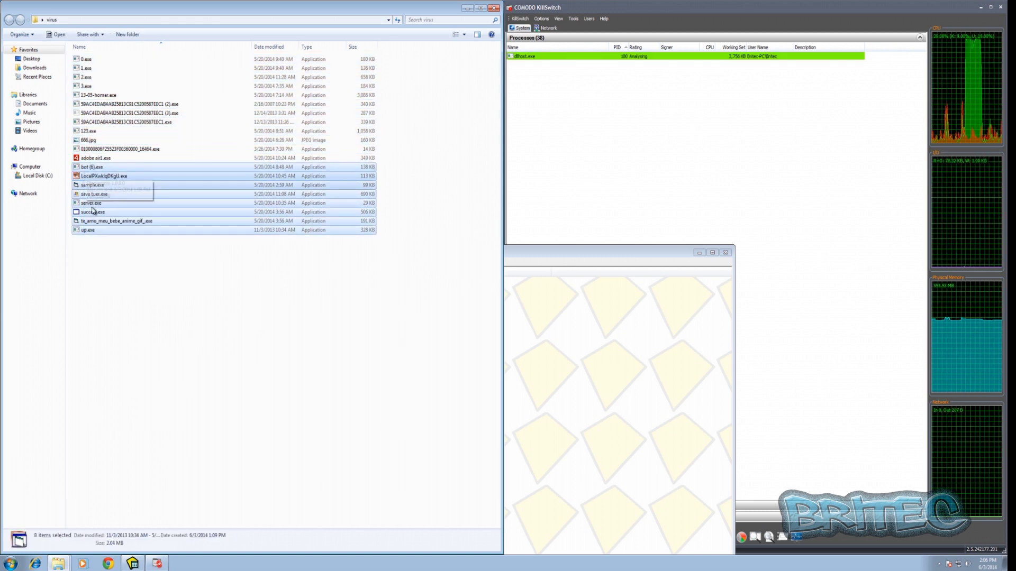
right_click(96, 195)
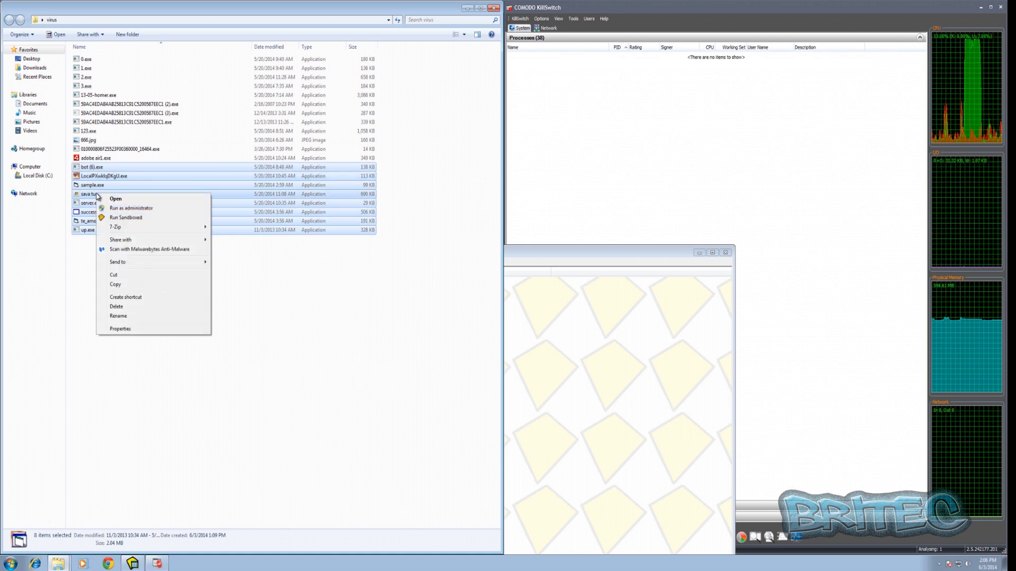
click(121, 218)
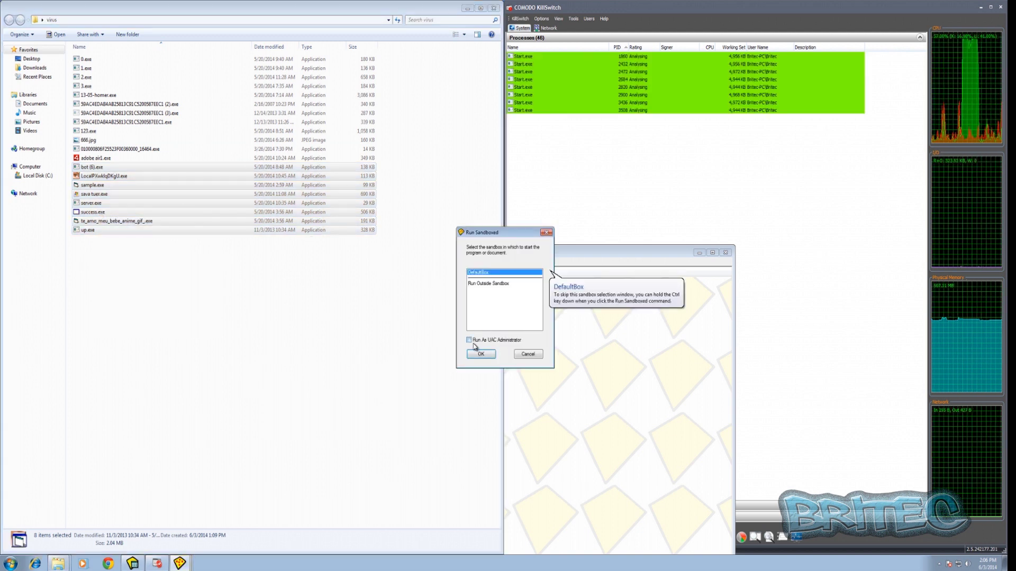
click(480, 354)
click(537, 290)
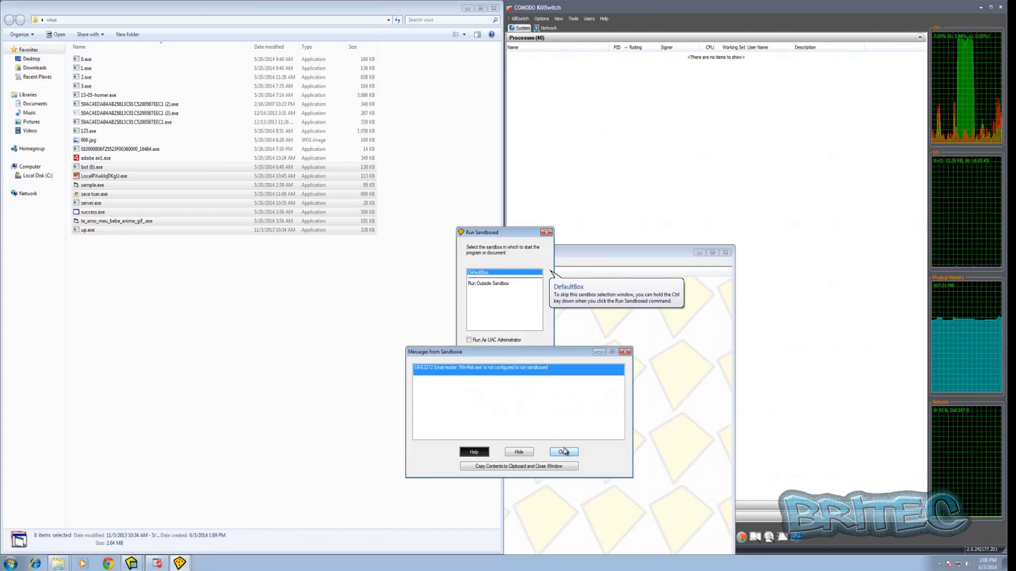
click(564, 451)
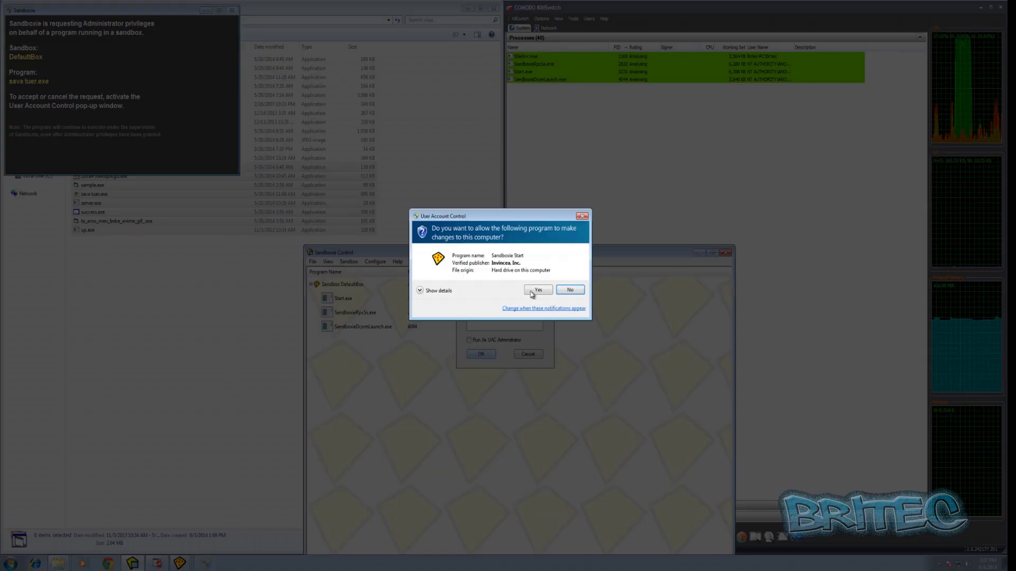
click(534, 292)
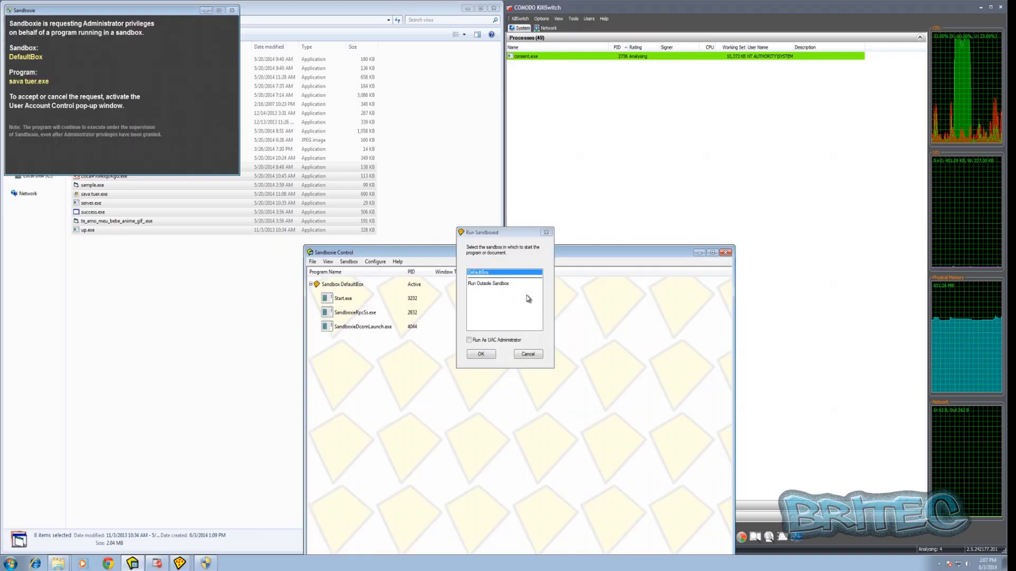
- Start LocalPXwkIqDKgU.exe and sample.exe in DefaultBox as UAC administrator and allow both privilege requests
click(476, 341)
click(479, 355)
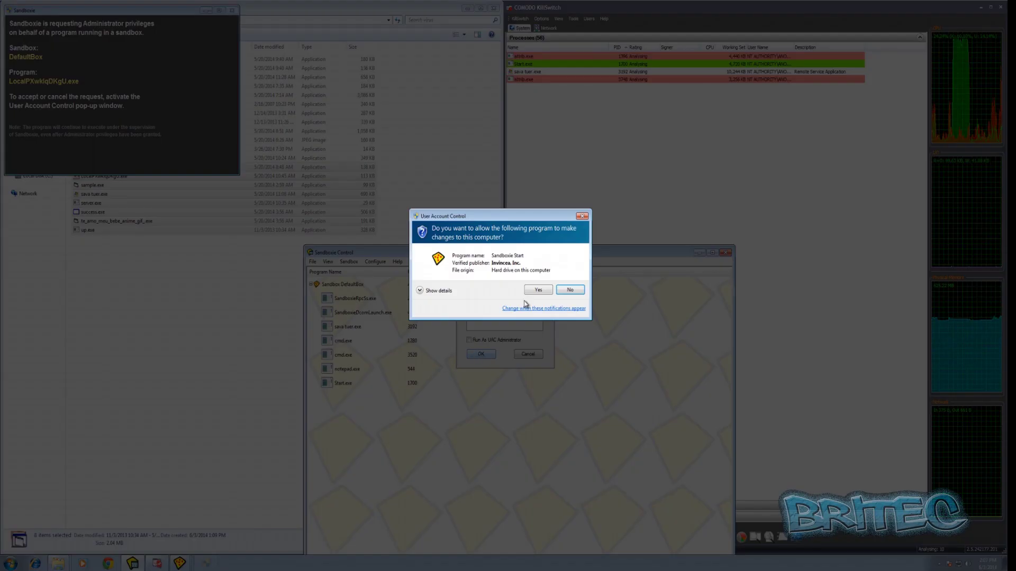
click(534, 291)
click(472, 342)
click(481, 354)
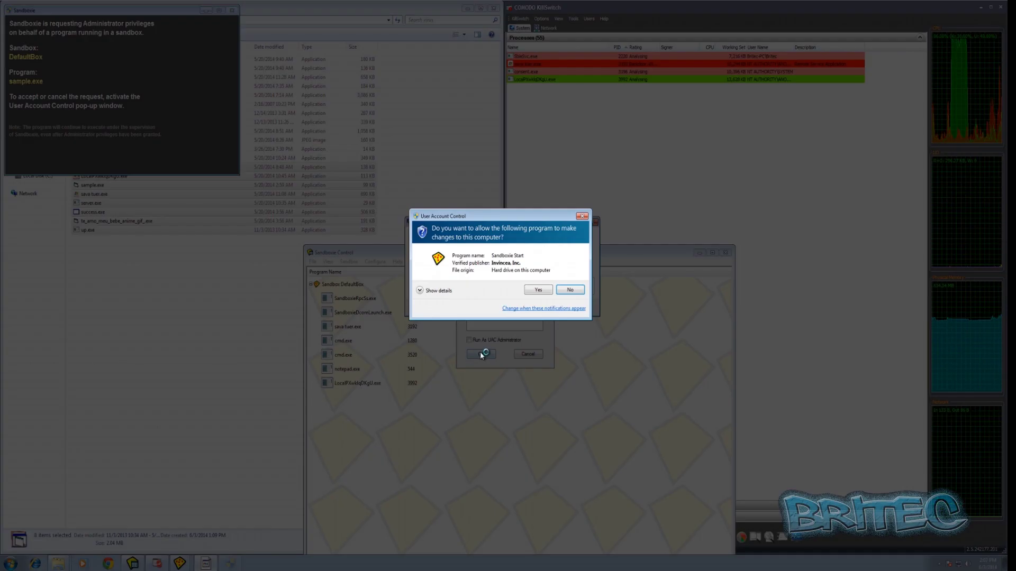
click(536, 292)
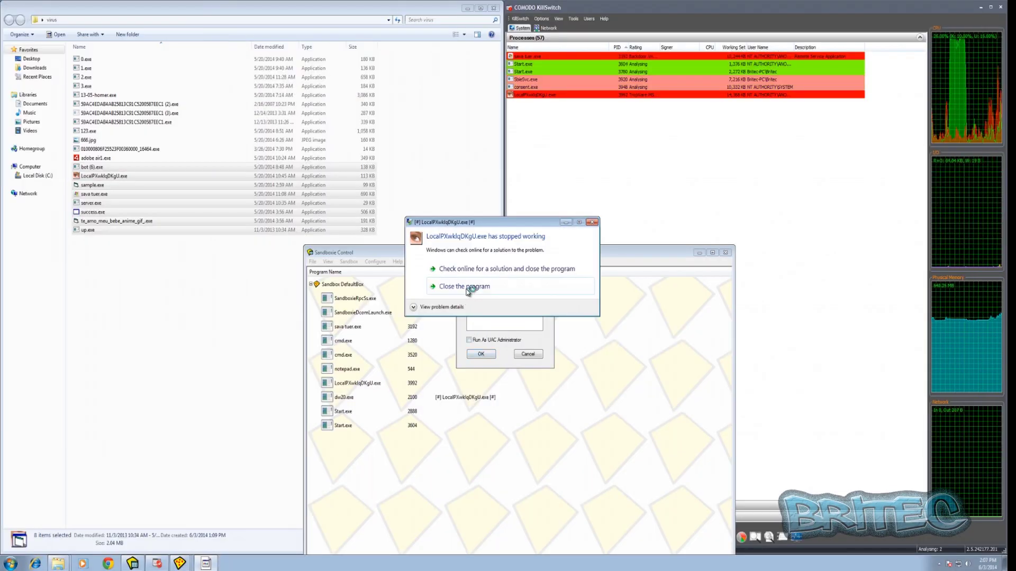
- Start te_amo_meu_bebe_anime_gif_.exe and up.exe in DefaultBox, allowing their administrator requests
click(475, 330)
click(482, 356)
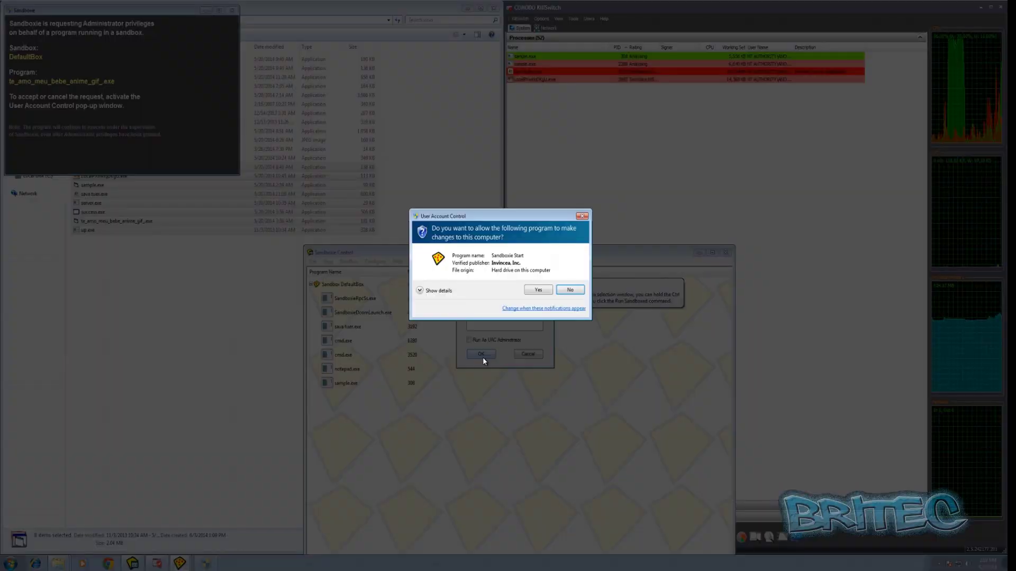
click(537, 290)
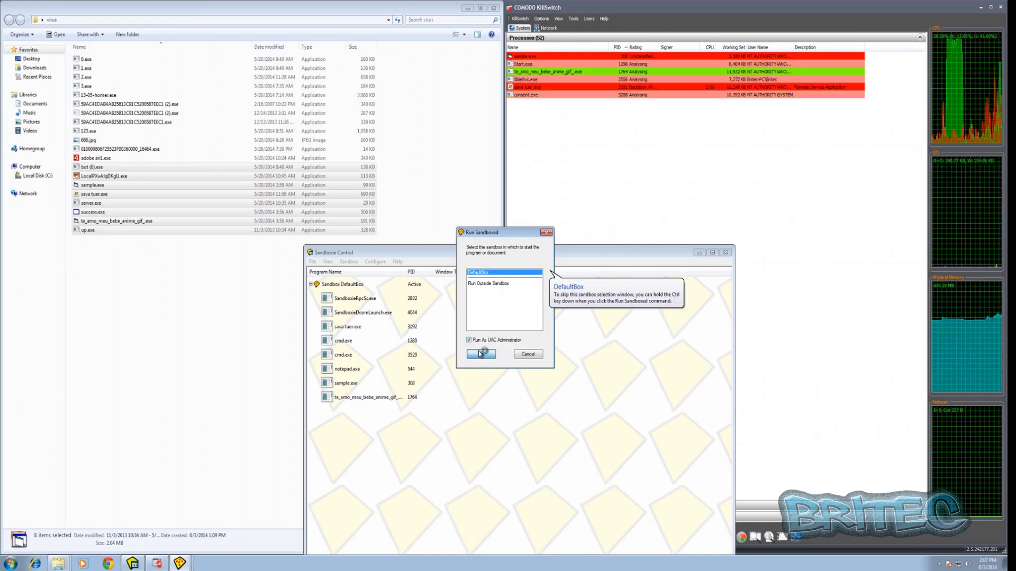
click(481, 354)
click(537, 290)
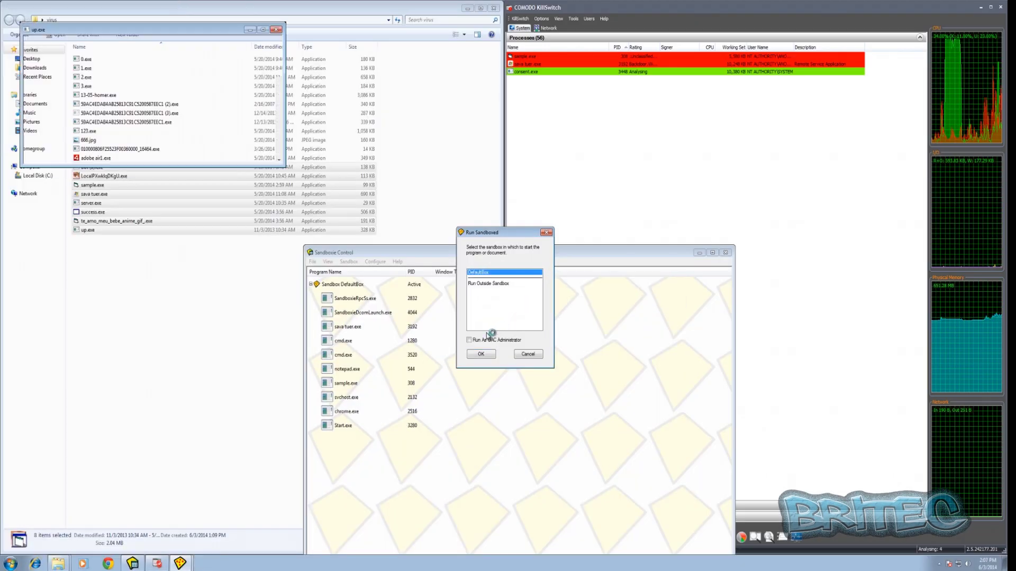
click(479, 288)
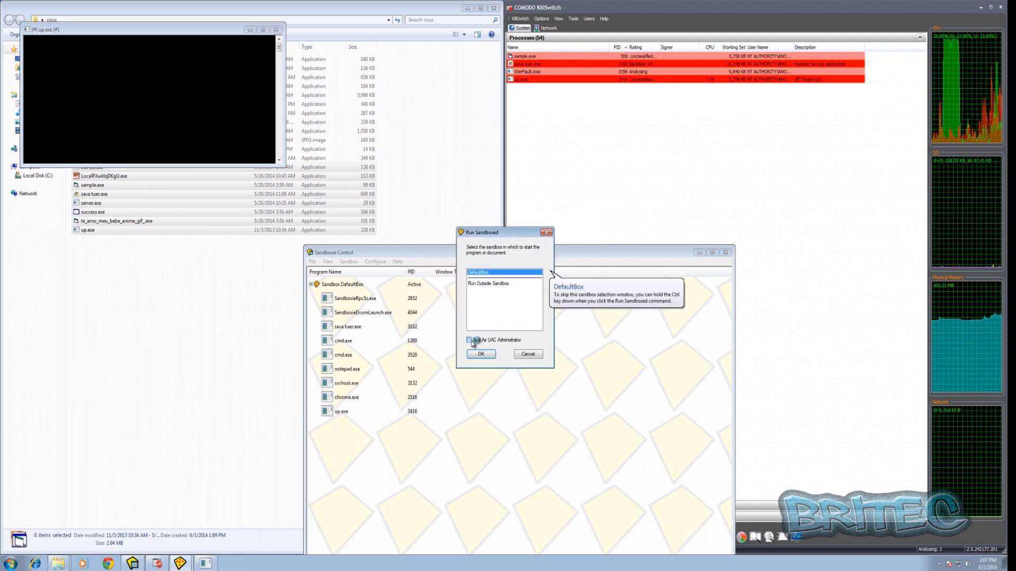
- Start success.exe and server.exe in DefaultBox with permission granted, and dismiss Immediate Recovery without recovering the file
click(481, 354)
click(541, 290)
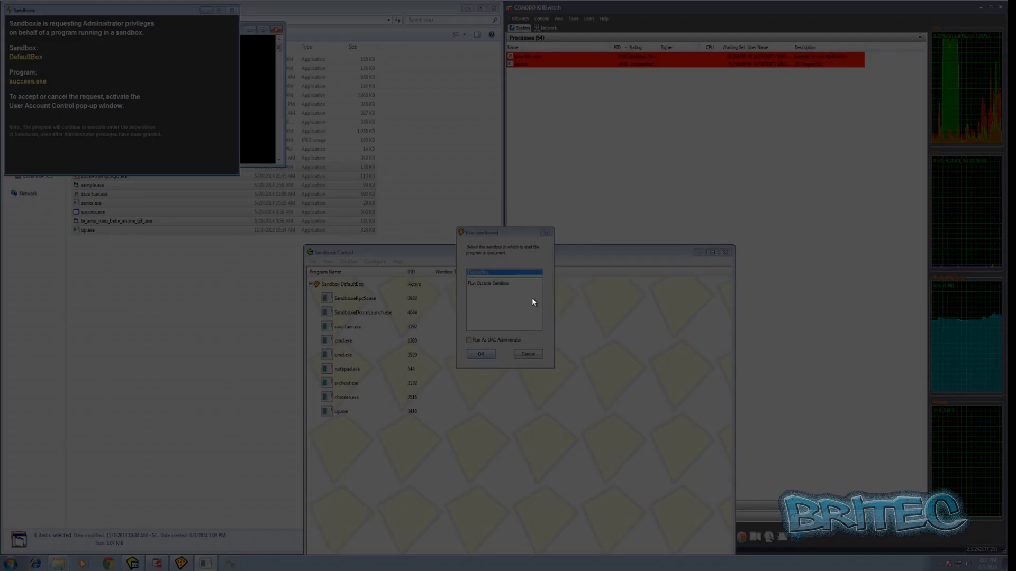
click(485, 356)
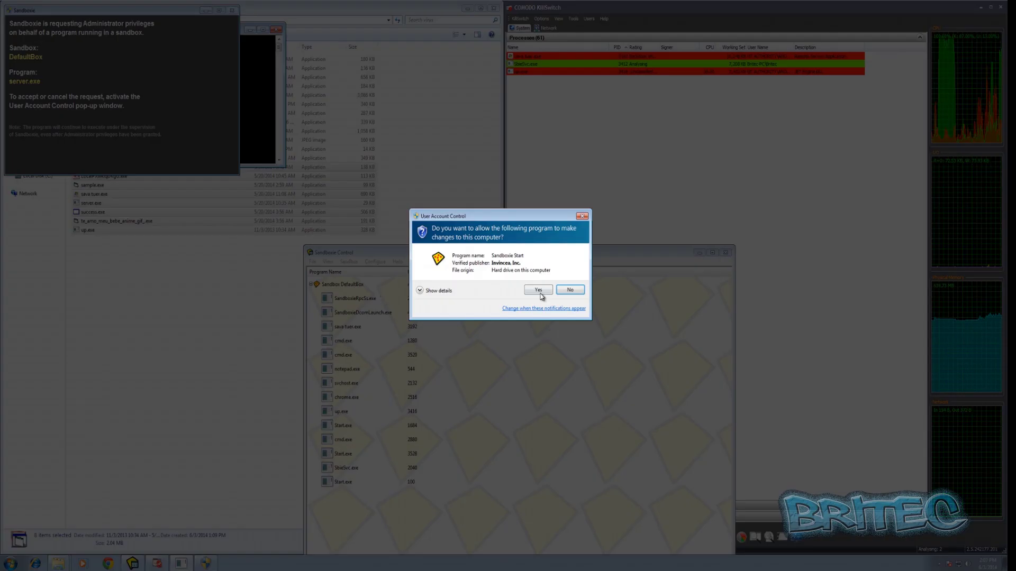
click(538, 290)
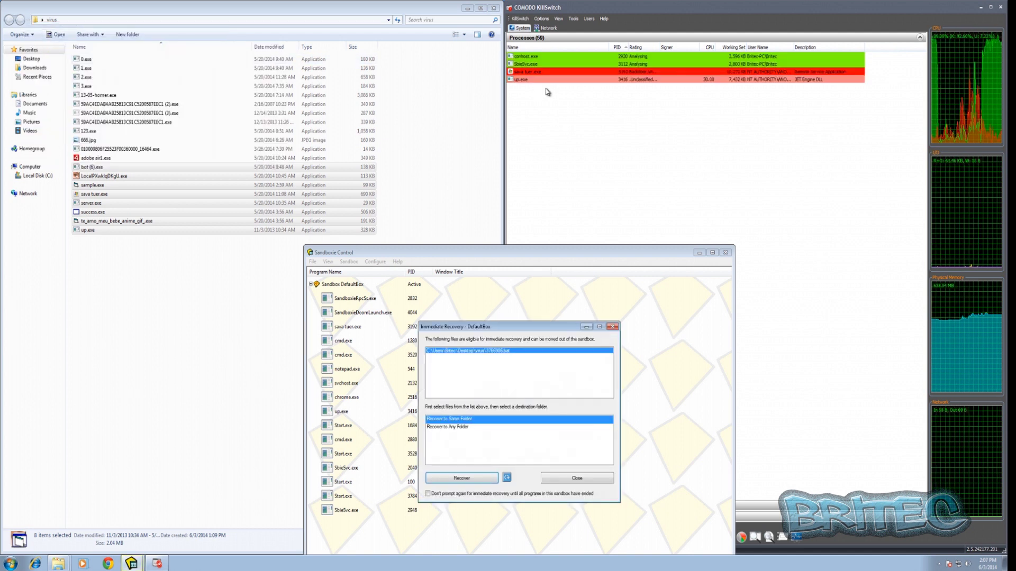
click(590, 481)
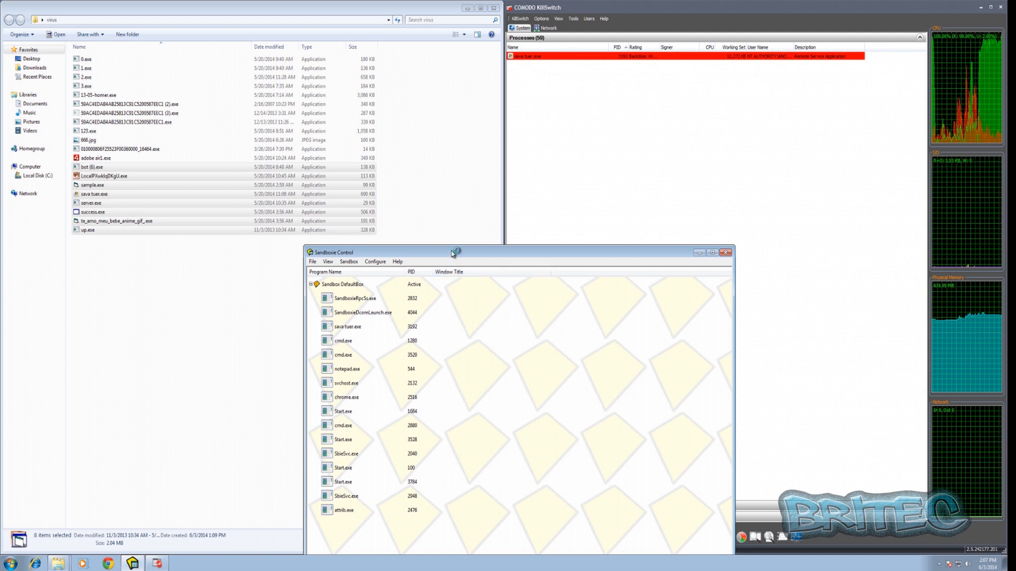
- Terminate all programs running in DefaultBox and delete the sandbox's contents without recovering the batch file
drag(452, 253, 445, 107)
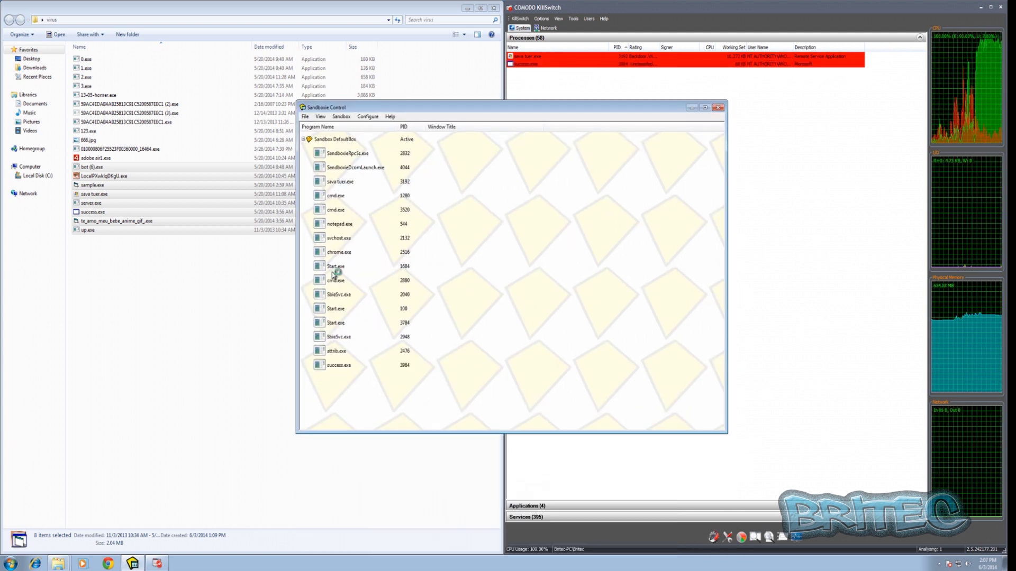
click(329, 140)
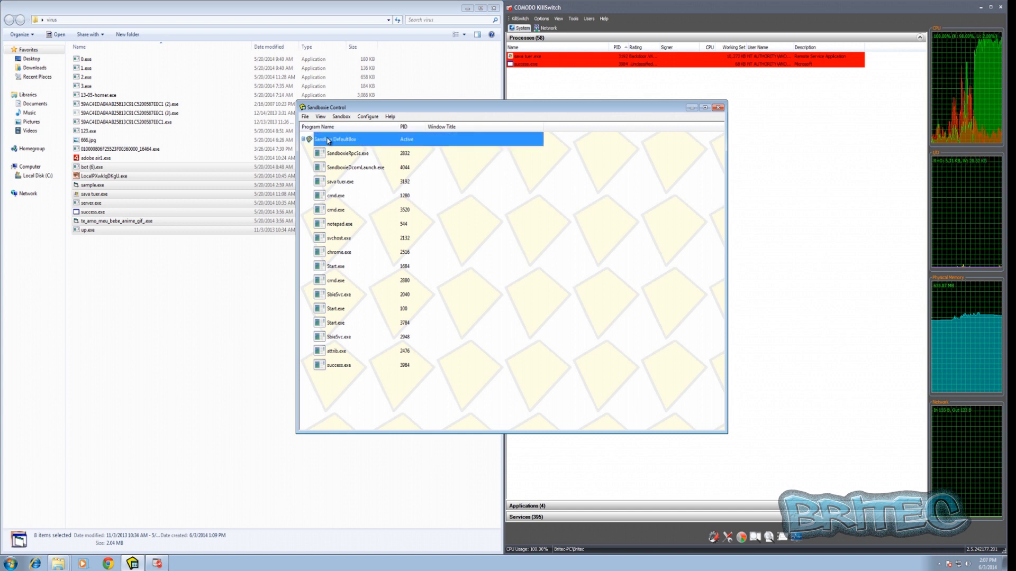
right_click(363, 140)
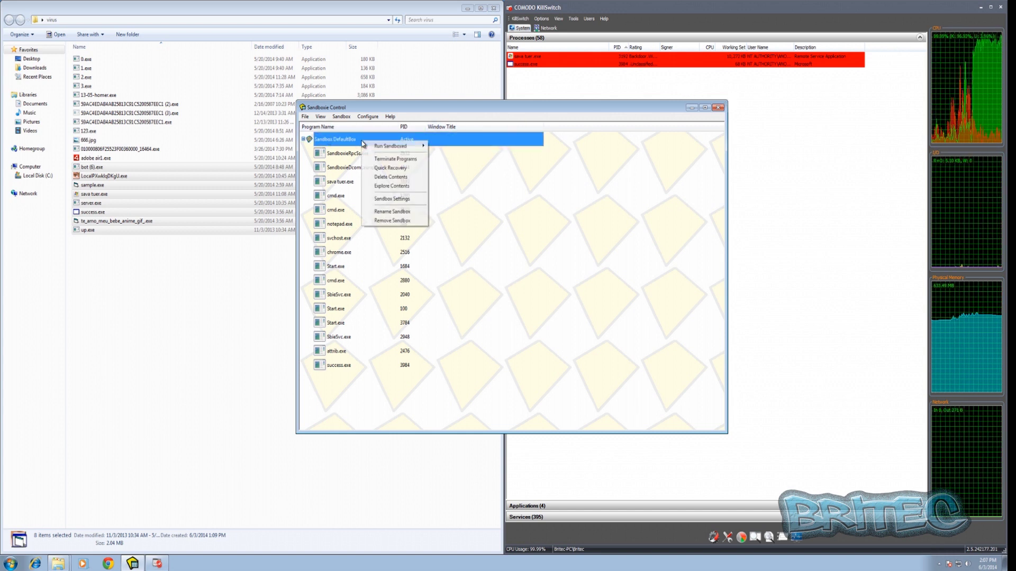
click(392, 158)
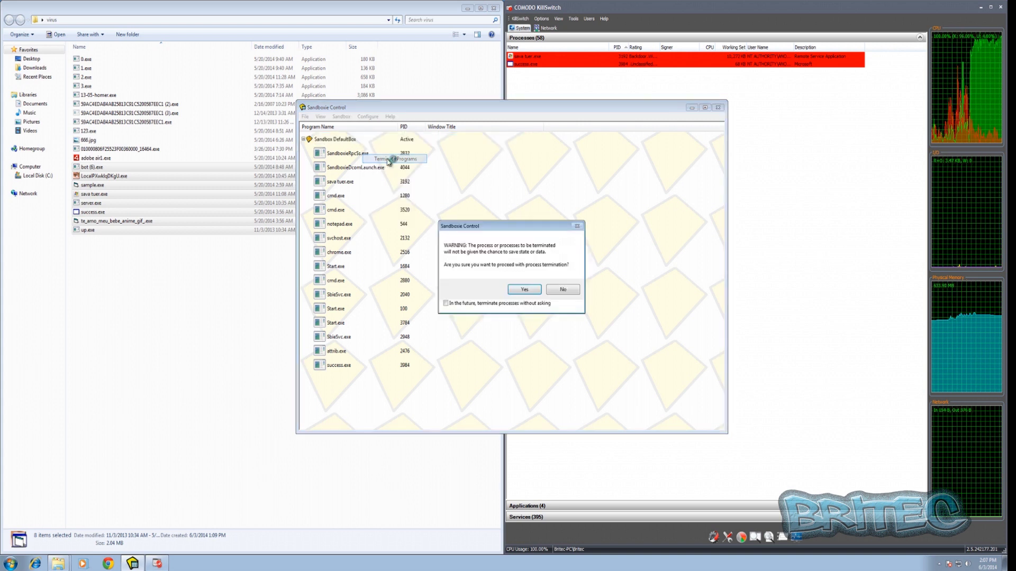
click(521, 292)
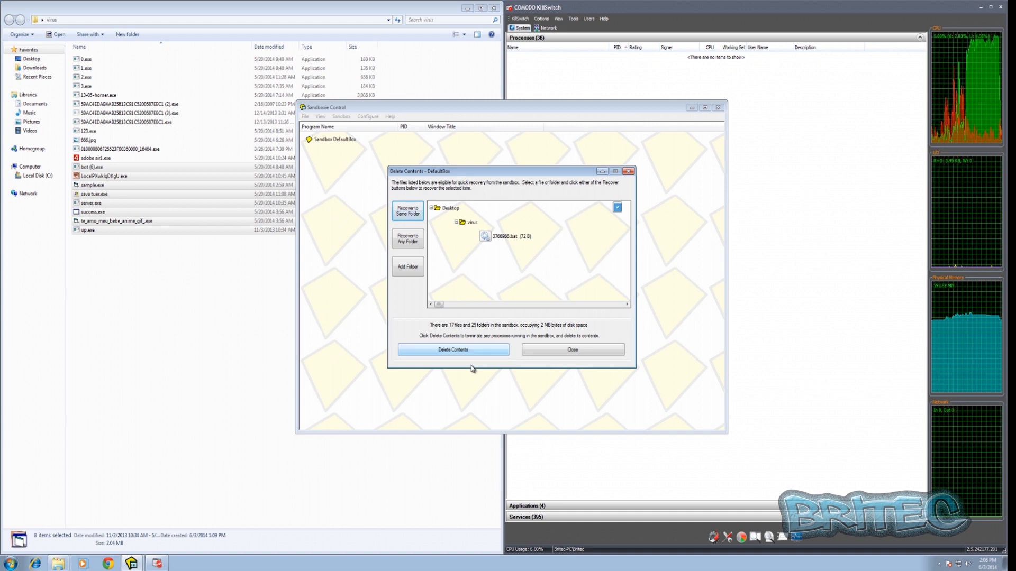
click(458, 350)
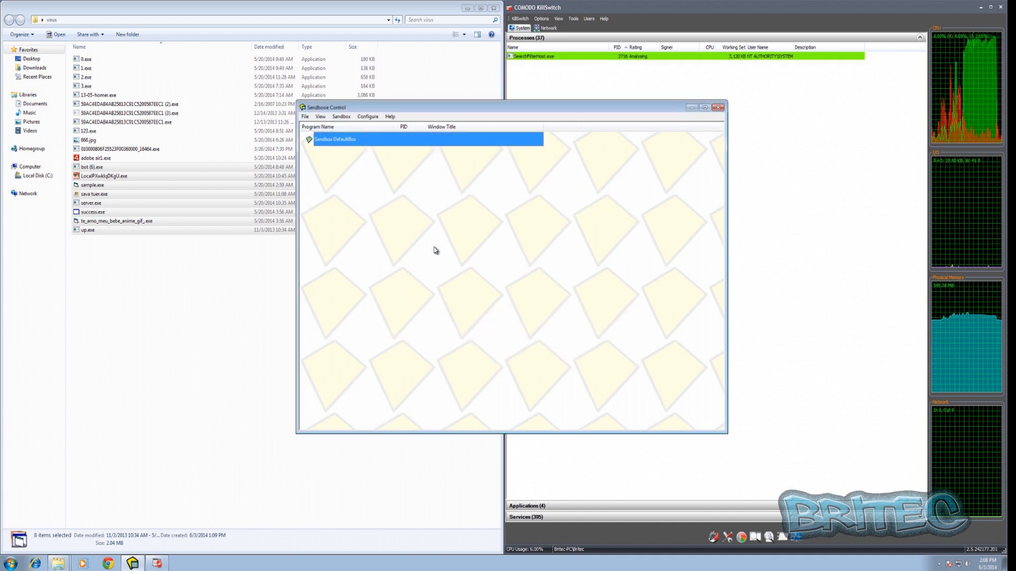
- Close Sandboxie Control, COMODO KillSwitch, and the virus folder window to return to the desktop
click(720, 108)
click(557, 286)
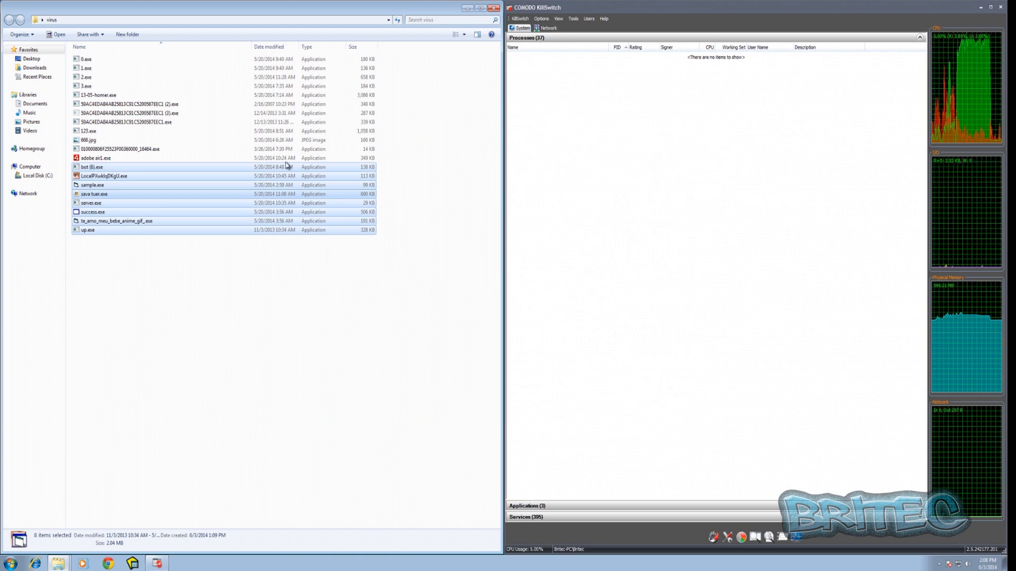
click(136, 262)
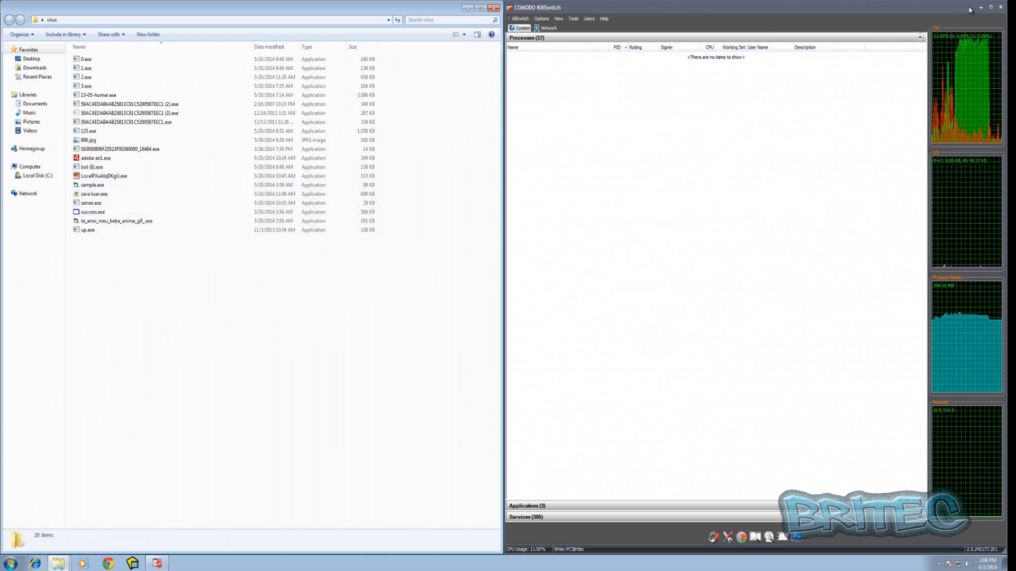
click(1000, 9)
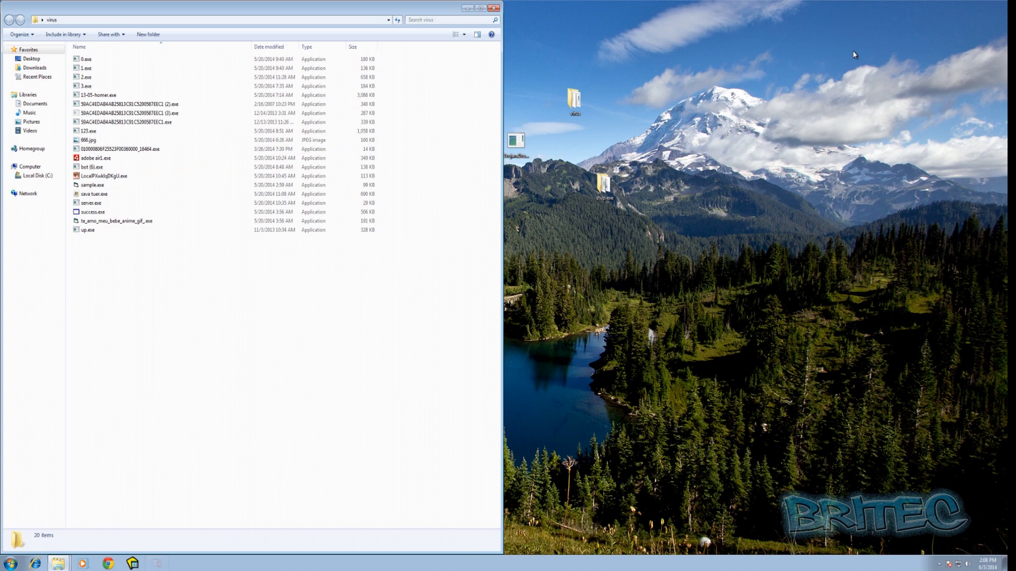
click(494, 8)
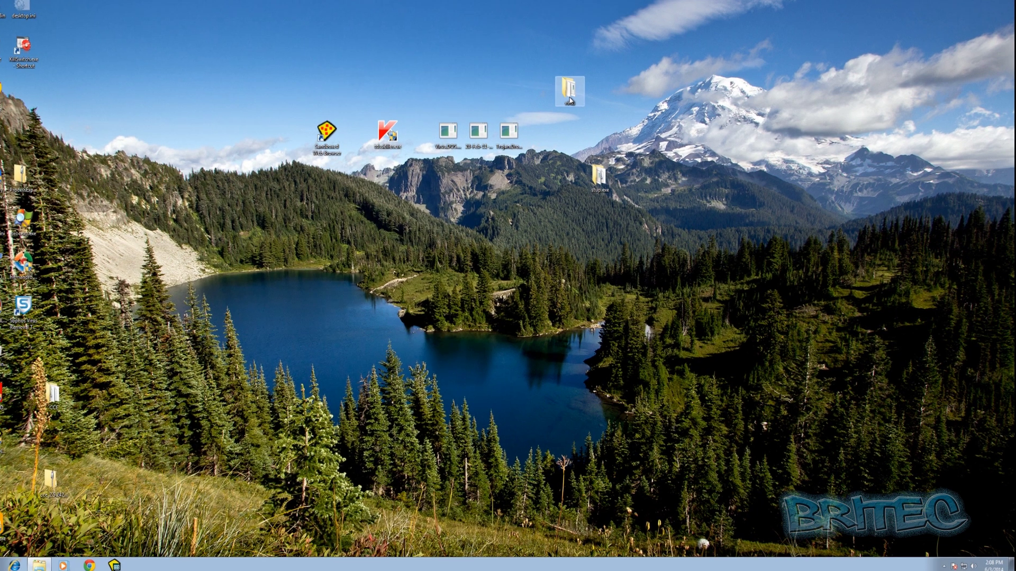
- Reopen the virus folder and scan all 20 files in it with Malwarebytes Anti-Malware
double_click(574, 100)
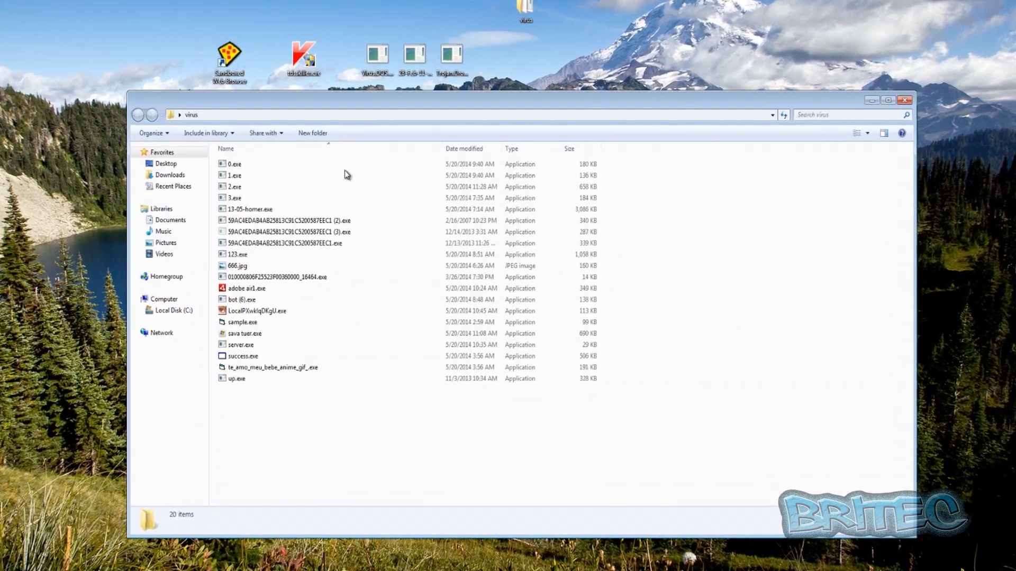
drag(411, 427, 293, 181)
drag(91, 53, 151, 178)
right_click(151, 178)
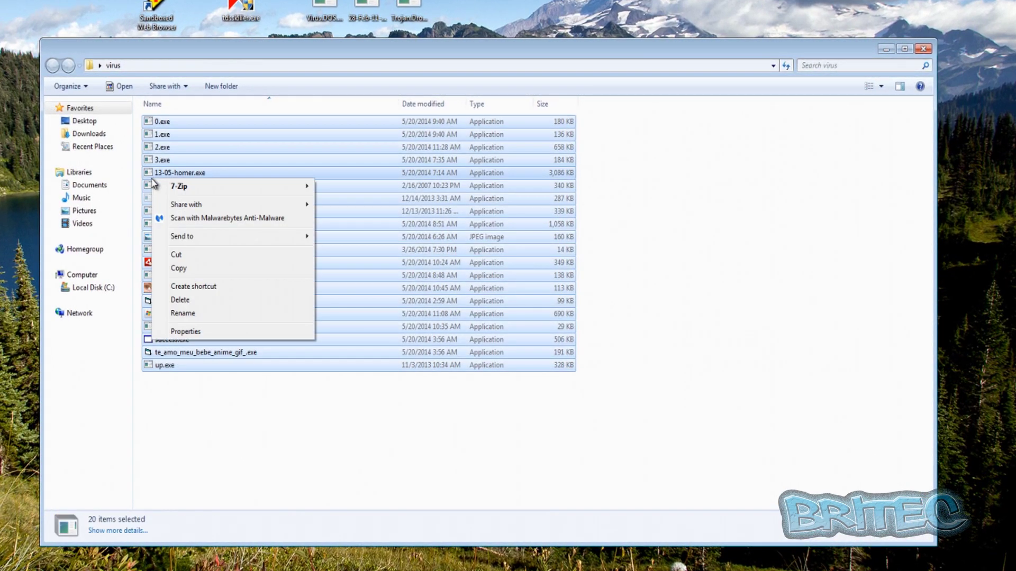
click(186, 218)
click(445, 212)
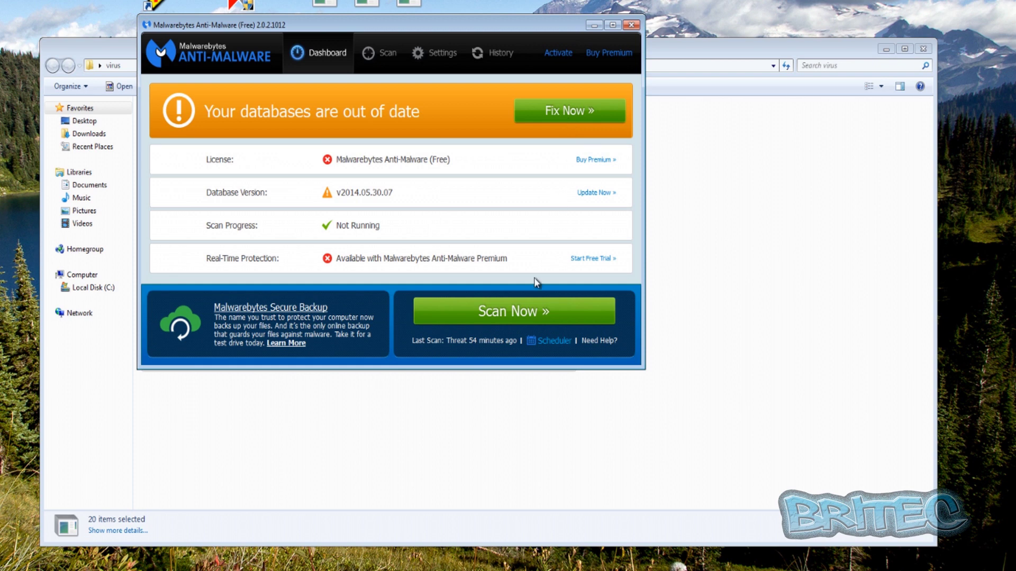
- Try to fix the outdated databases without cancelling the running scan, and review the list of detected threats
click(572, 110)
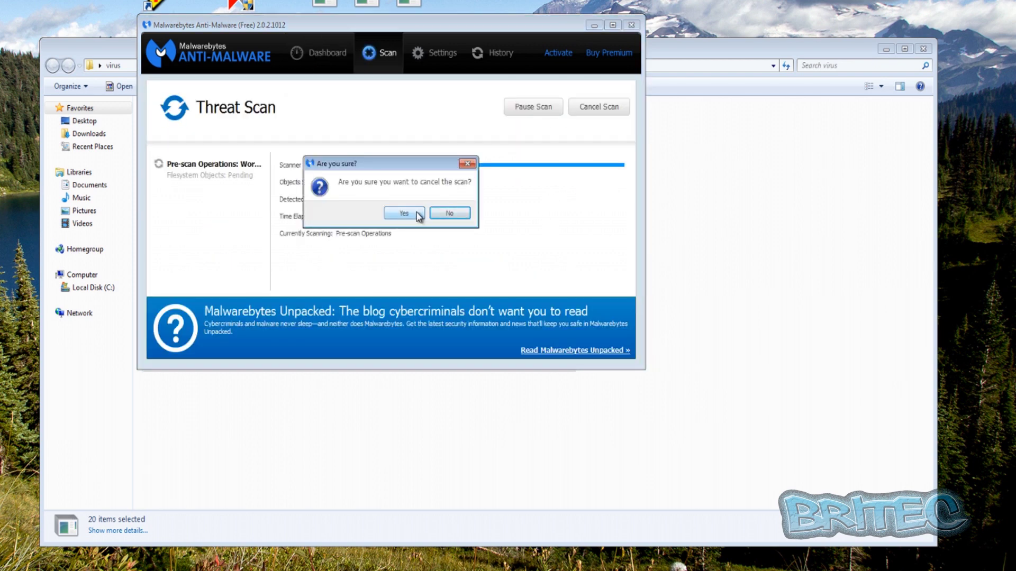
click(449, 214)
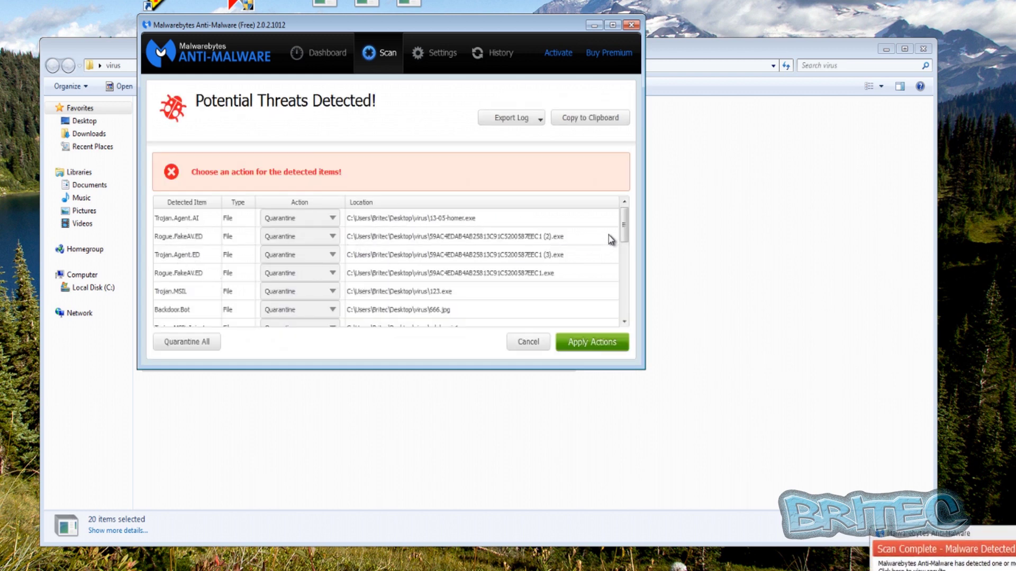
drag(625, 224, 626, 302)
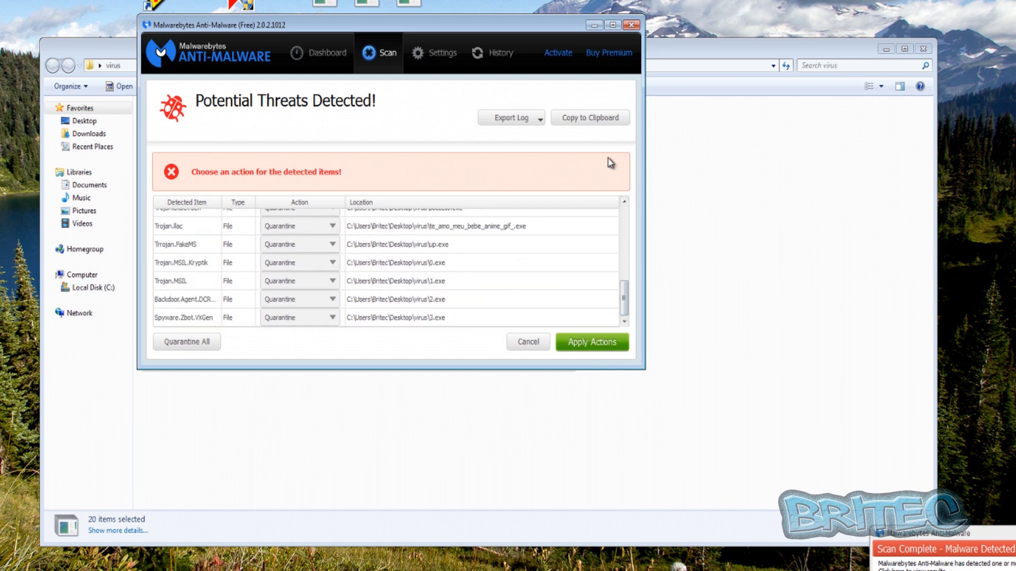
- Scan DogKiller.sys and stup.exe in the stup.exe folder with Malwarebytes Anti-Malware, closing the scanner and folder windows before and after the scan
click(631, 25)
click(930, 53)
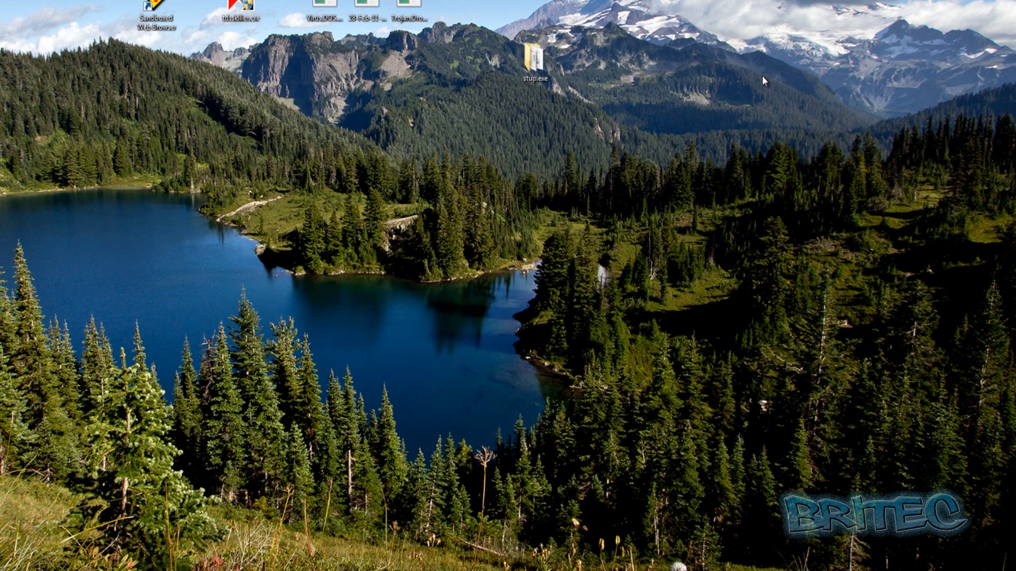
double_click(534, 72)
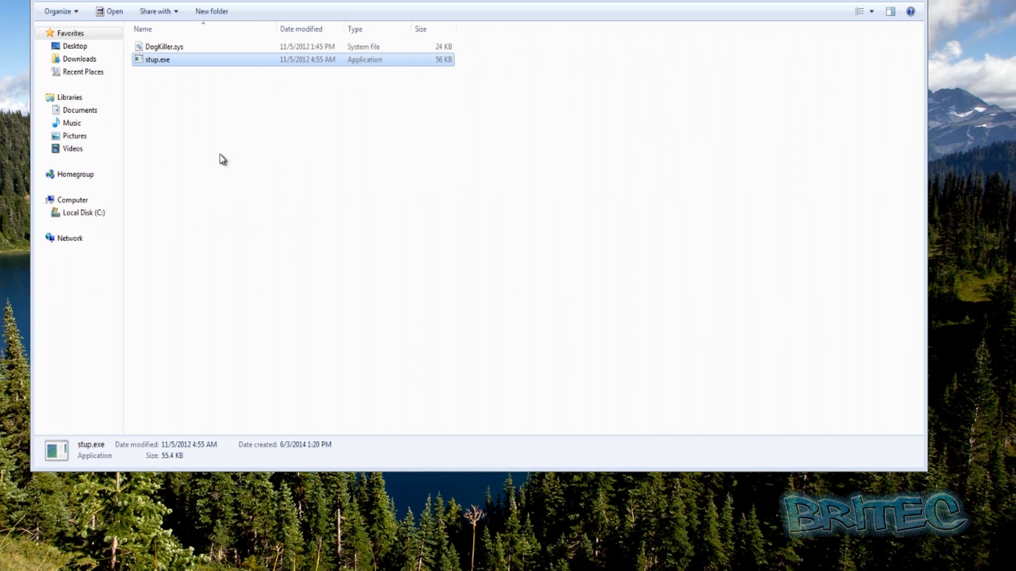
drag(220, 152, 117, 97)
right_click(145, 119)
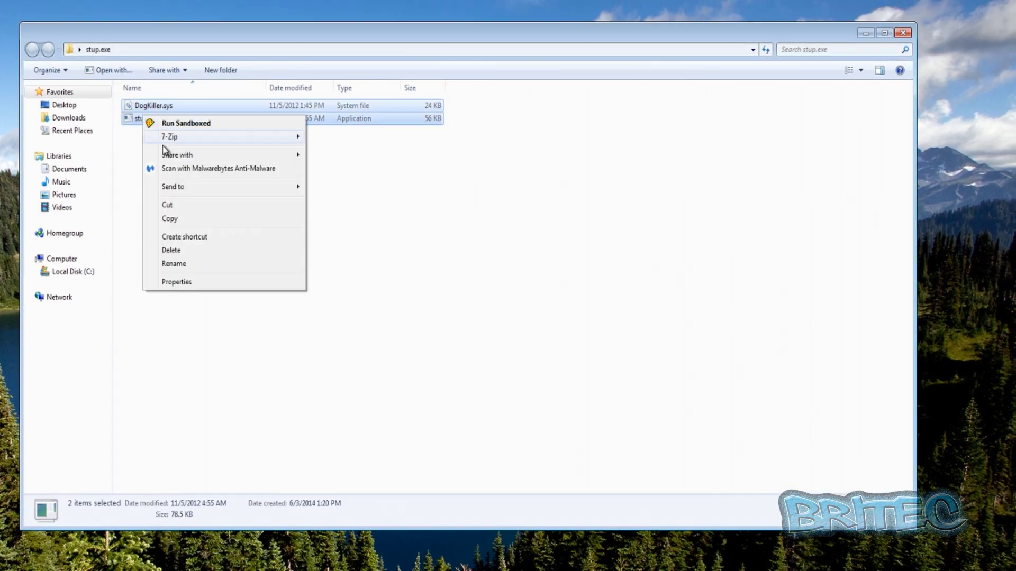
click(169, 170)
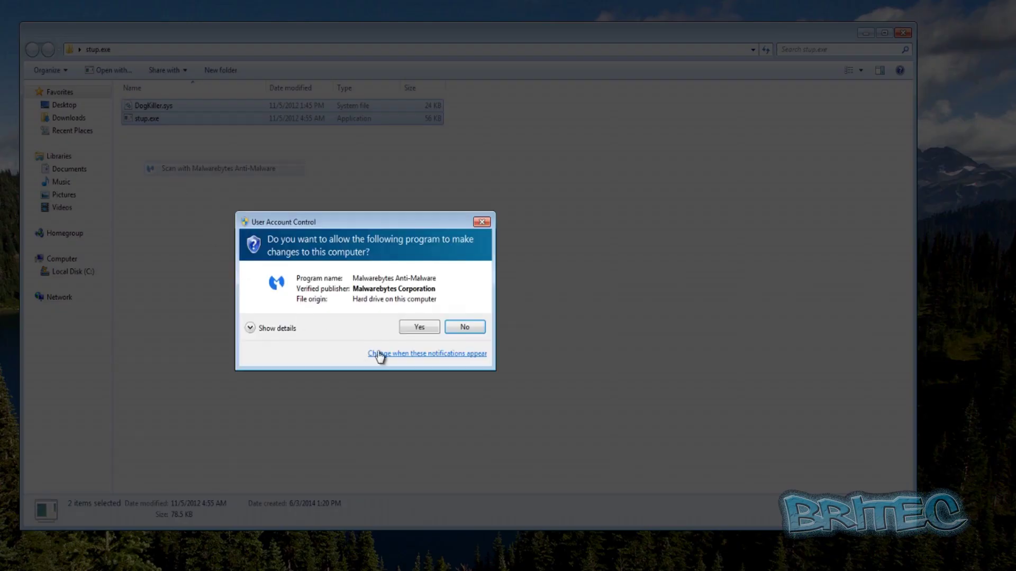
click(417, 328)
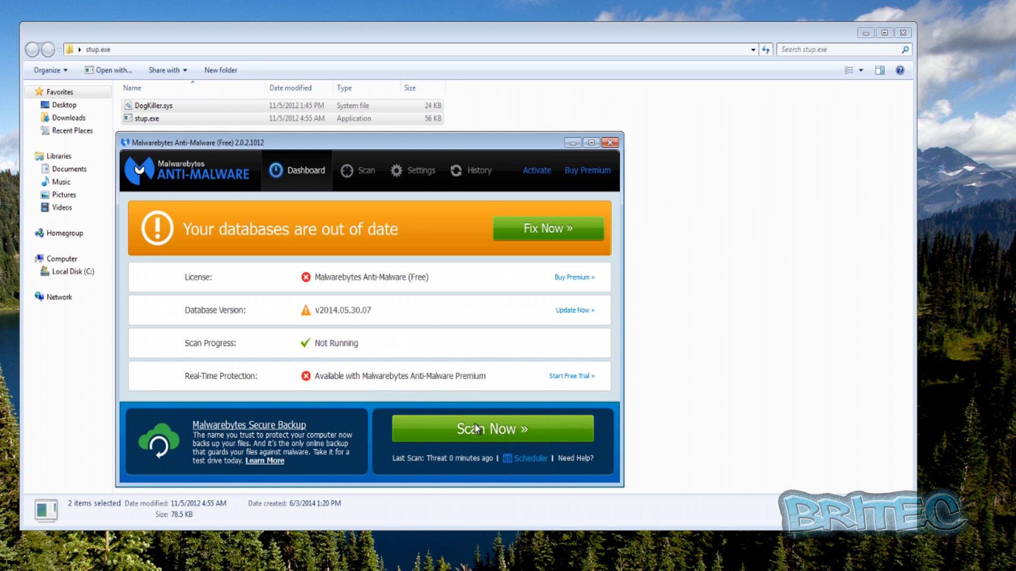
click(474, 430)
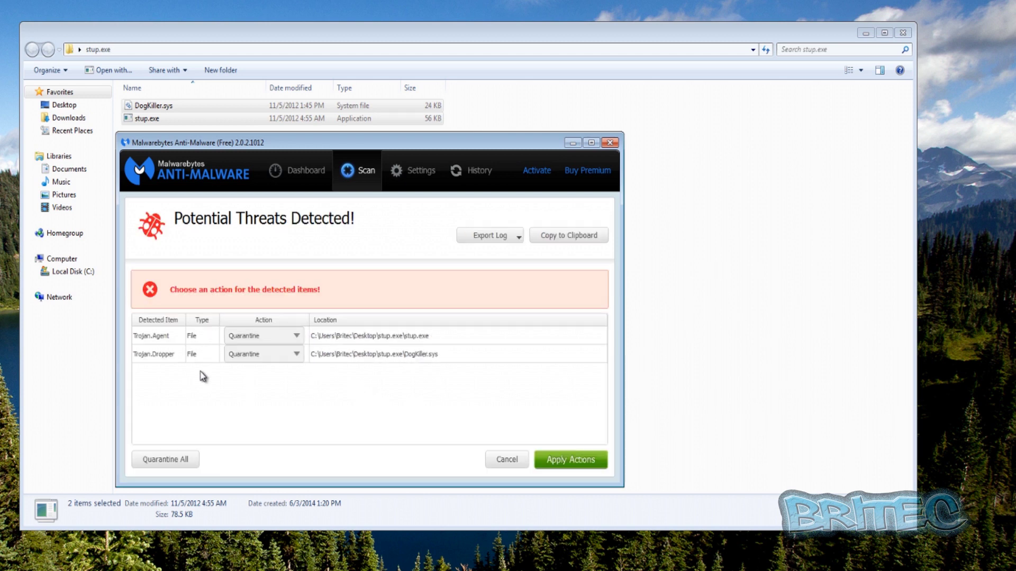
click(609, 143)
click(903, 33)
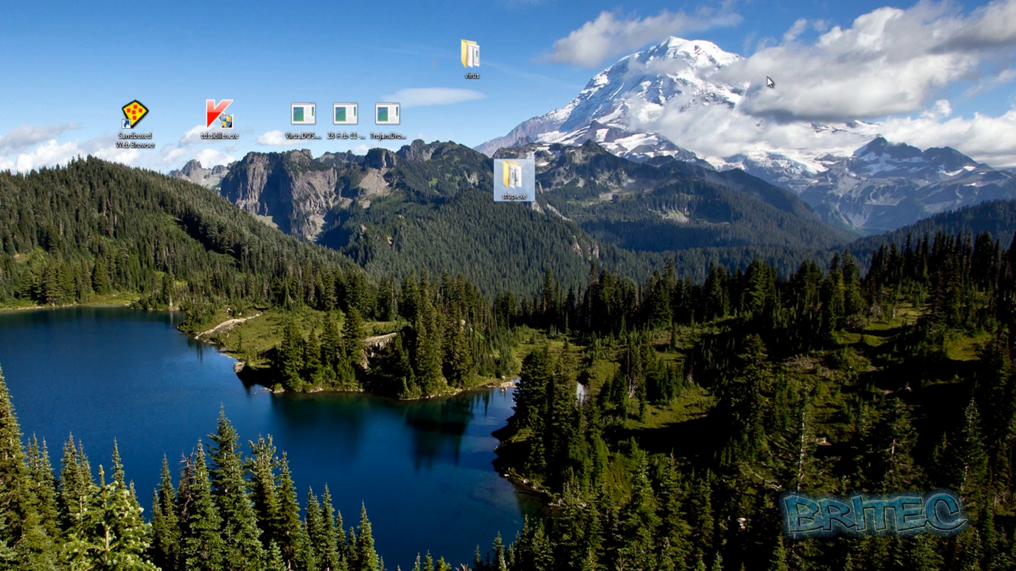
- Scan the three malware executables on the desktop together with Malwarebytes Anti-Malware and deselect them
drag(418, 160, 268, 99)
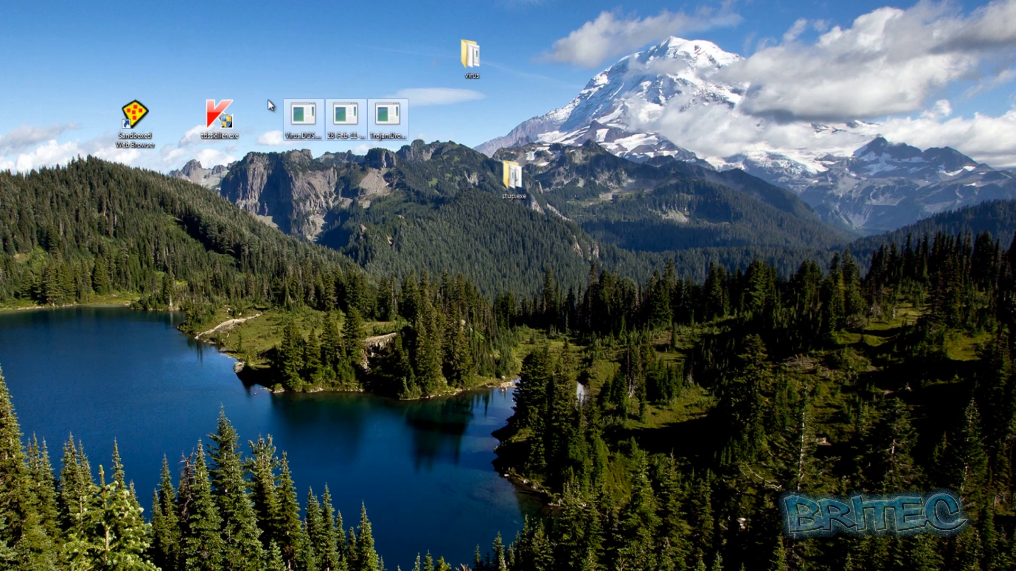
right_click(290, 116)
click(329, 196)
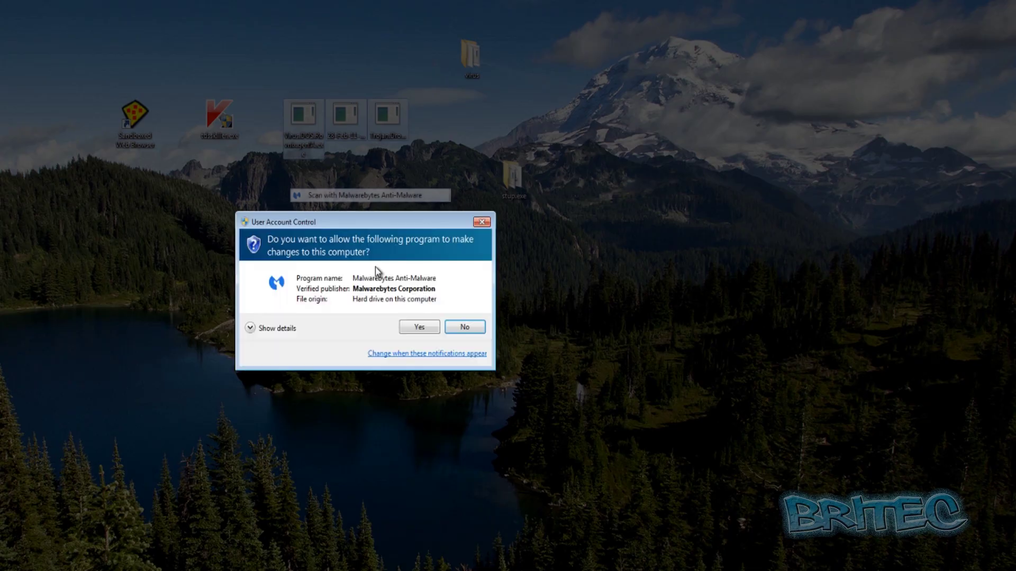
click(421, 324)
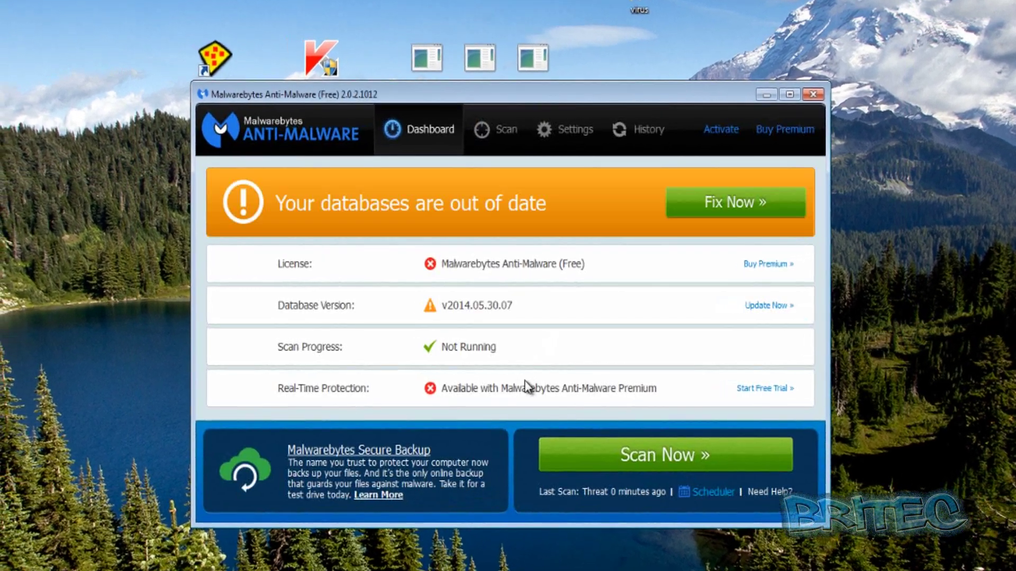
click(636, 458)
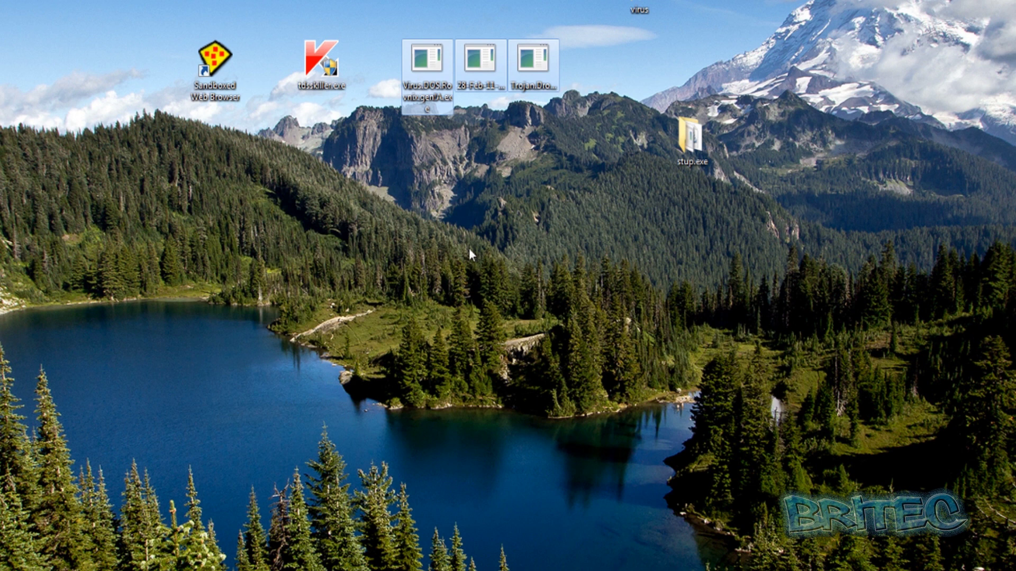
click(466, 199)
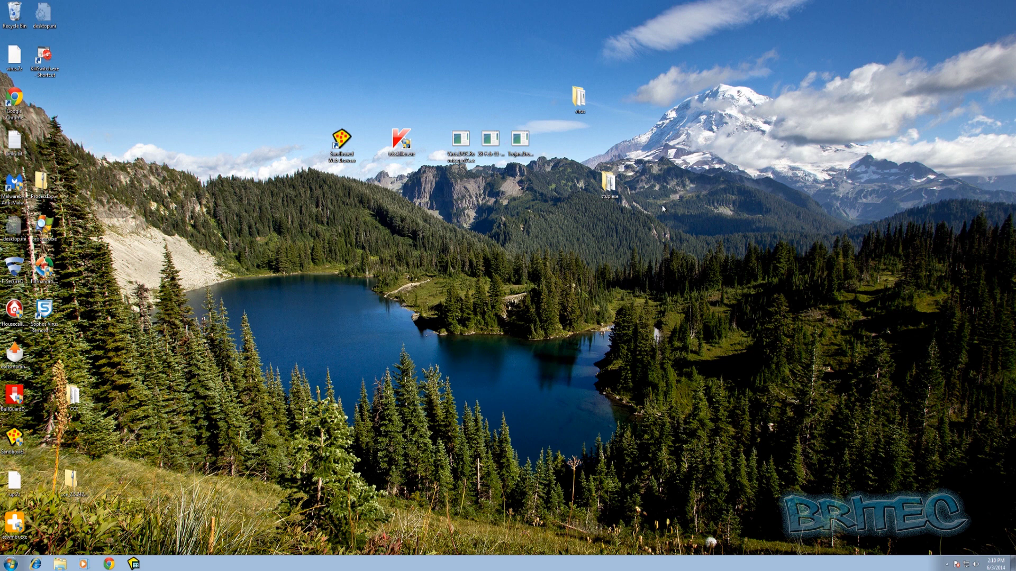
drag(673, 217, 437, 87)
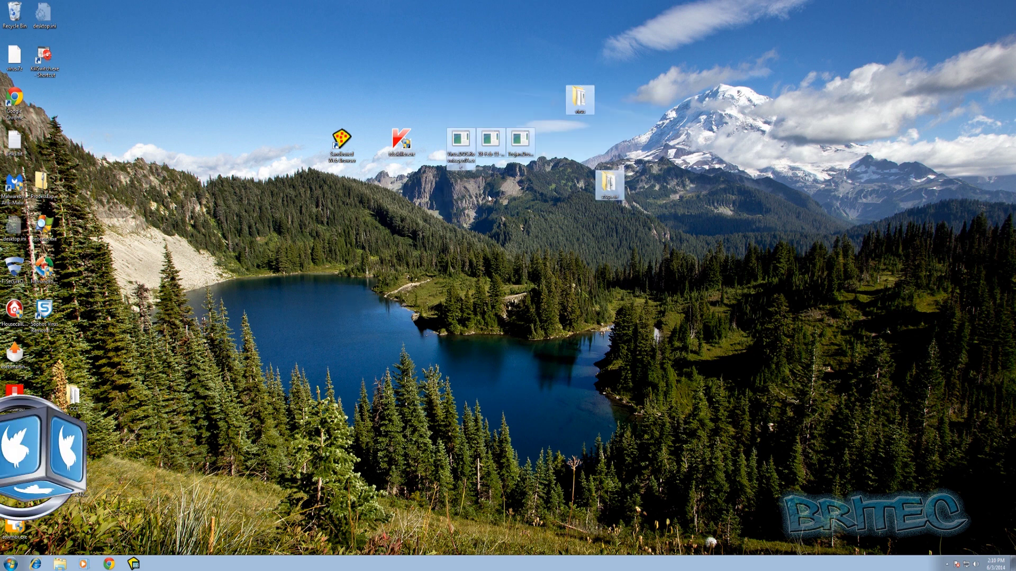
click(512, 136)
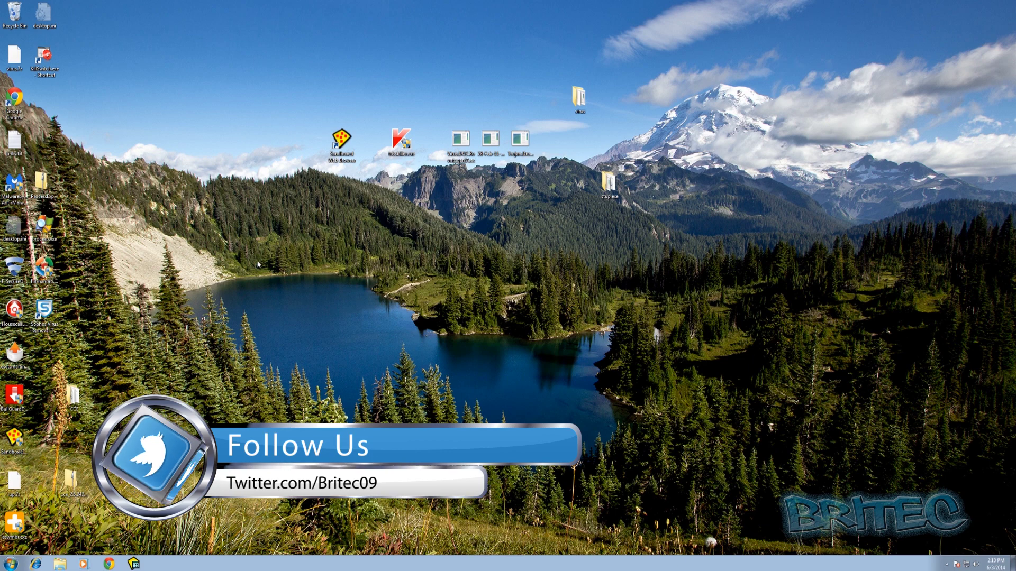
- Run sample.exe from the virus folder sandboxed in DefaultBox as UAC administrator, and close the crashed program
double_click(579, 97)
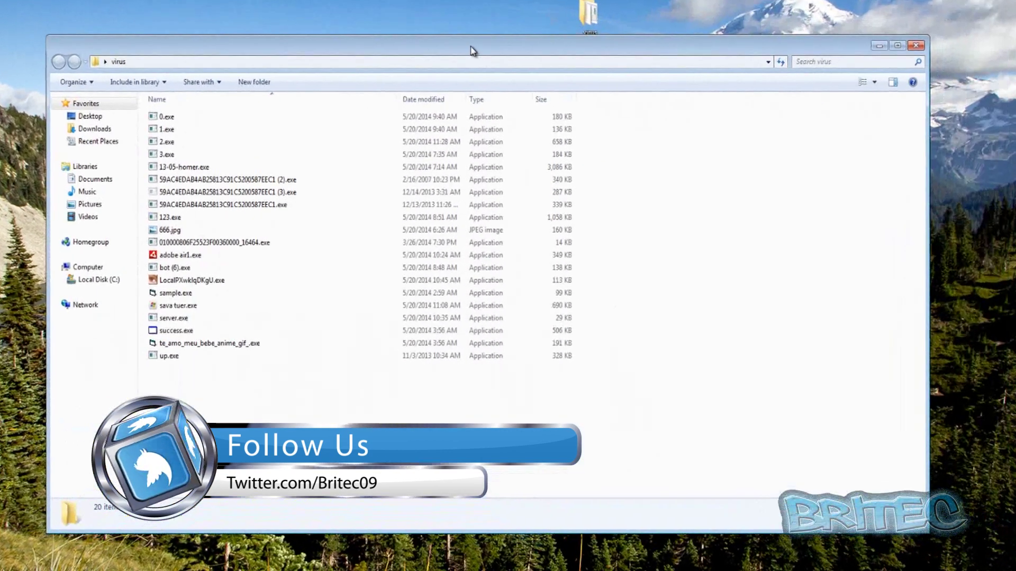
click(177, 293)
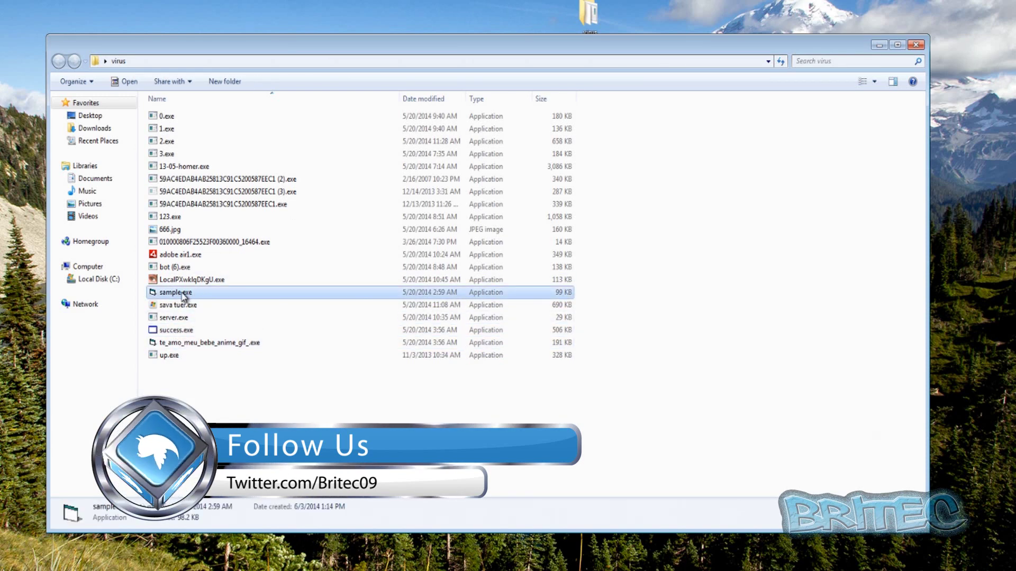
right_click(179, 292)
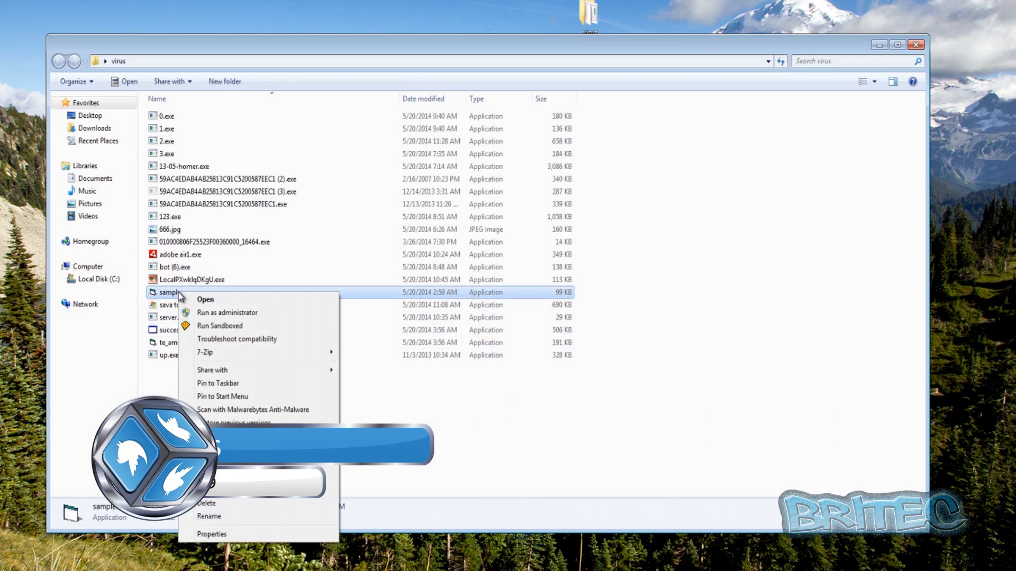
click(203, 326)
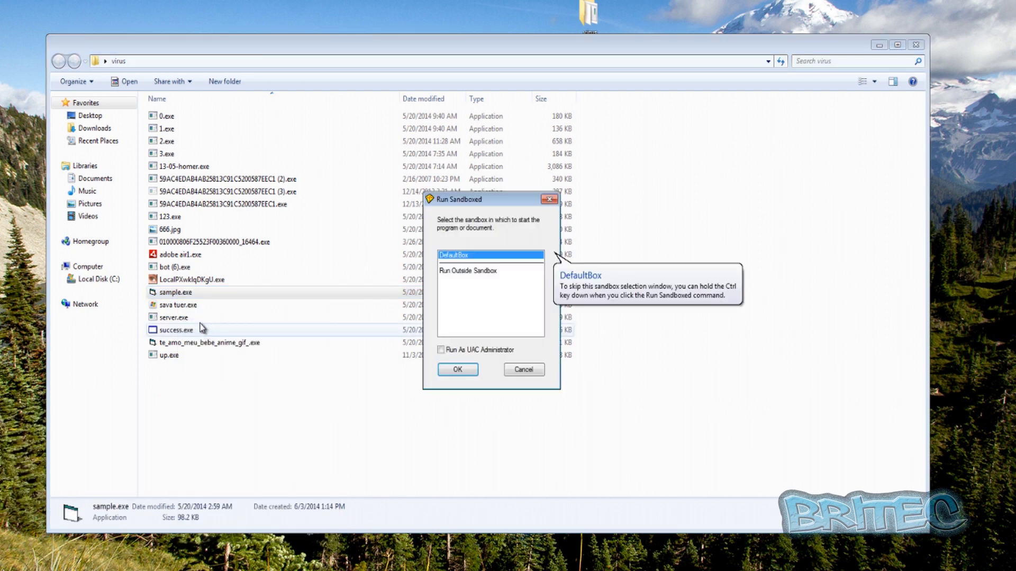
click(441, 350)
click(458, 370)
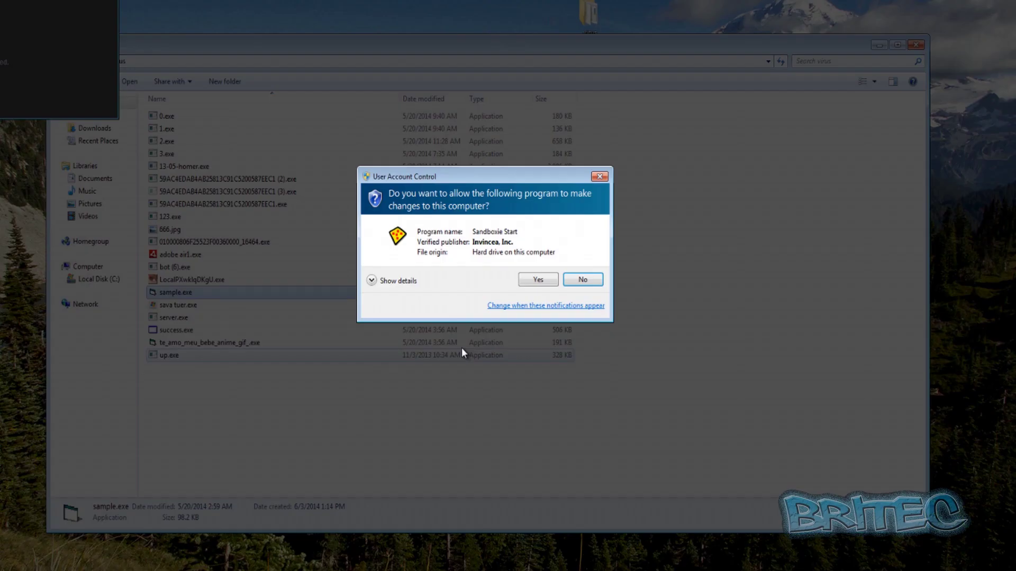
click(550, 284)
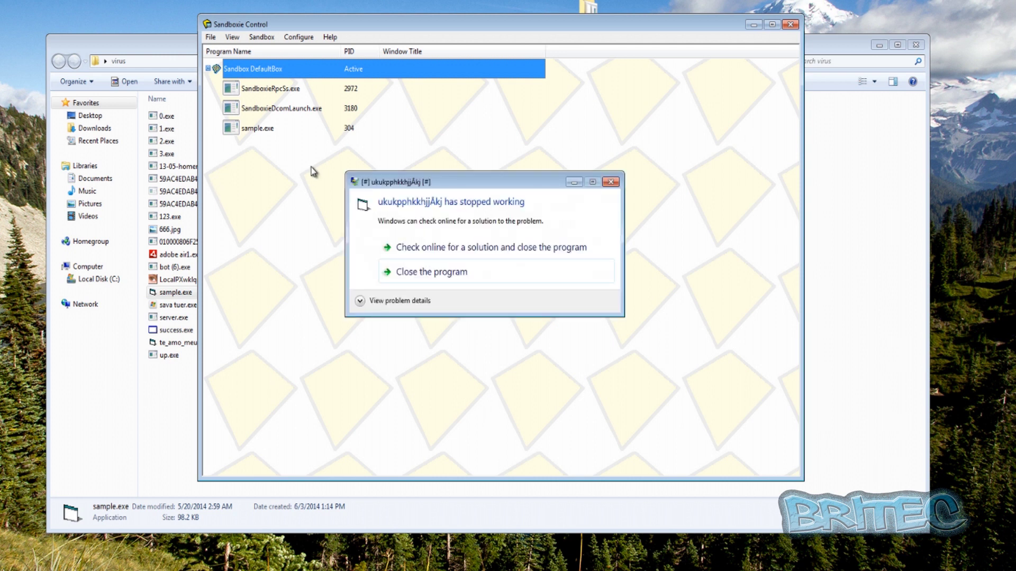
click(436, 280)
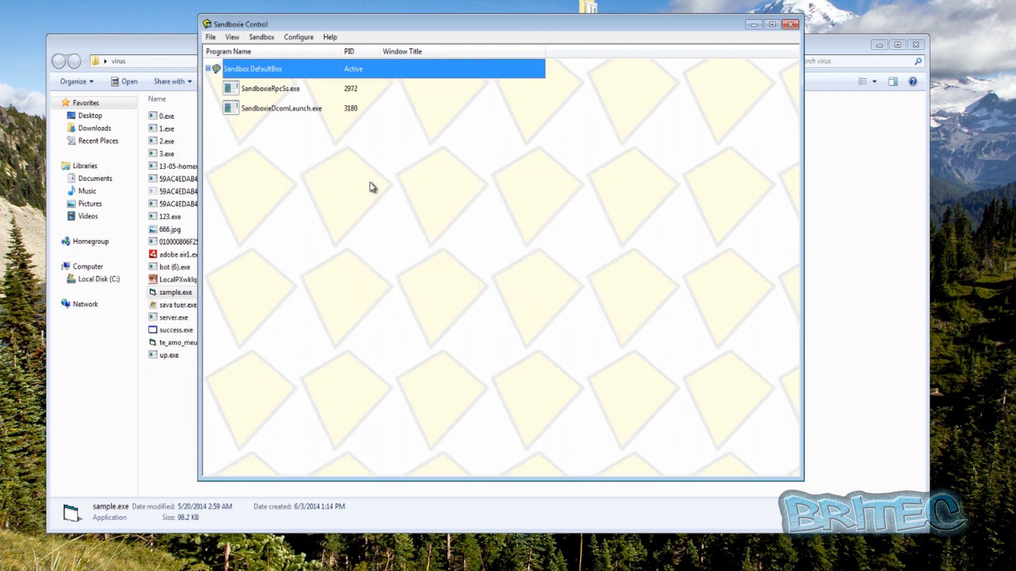
- Try to terminate all programs in DefaultBox, and close Sandboxie Control to return to the virus folder
right_click(256, 68)
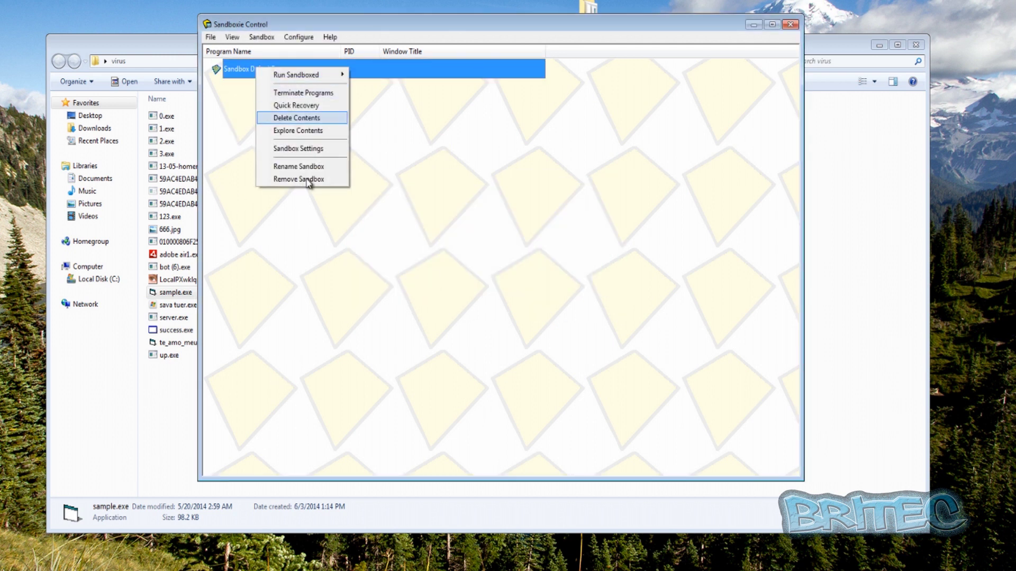
click(306, 95)
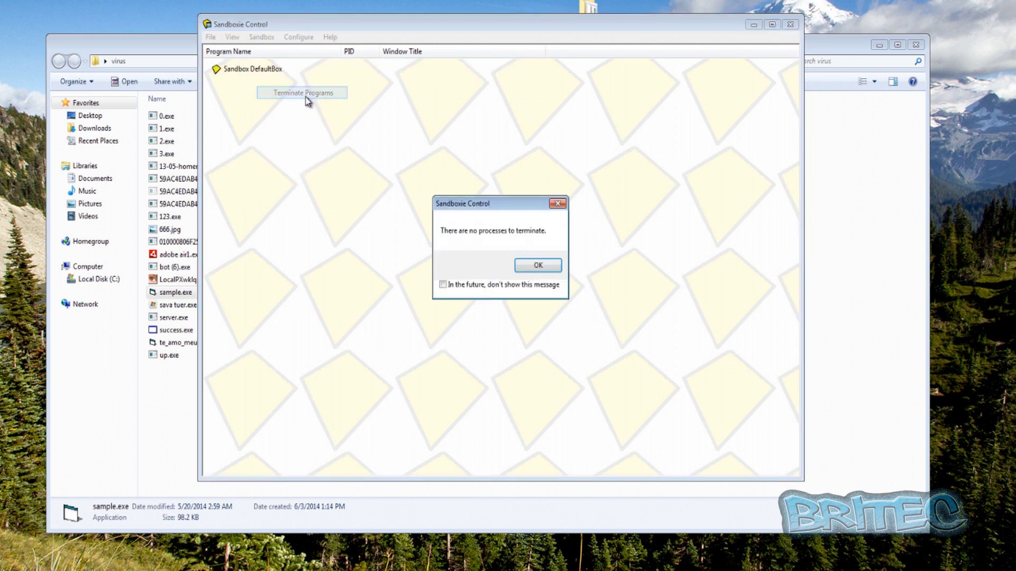
click(547, 269)
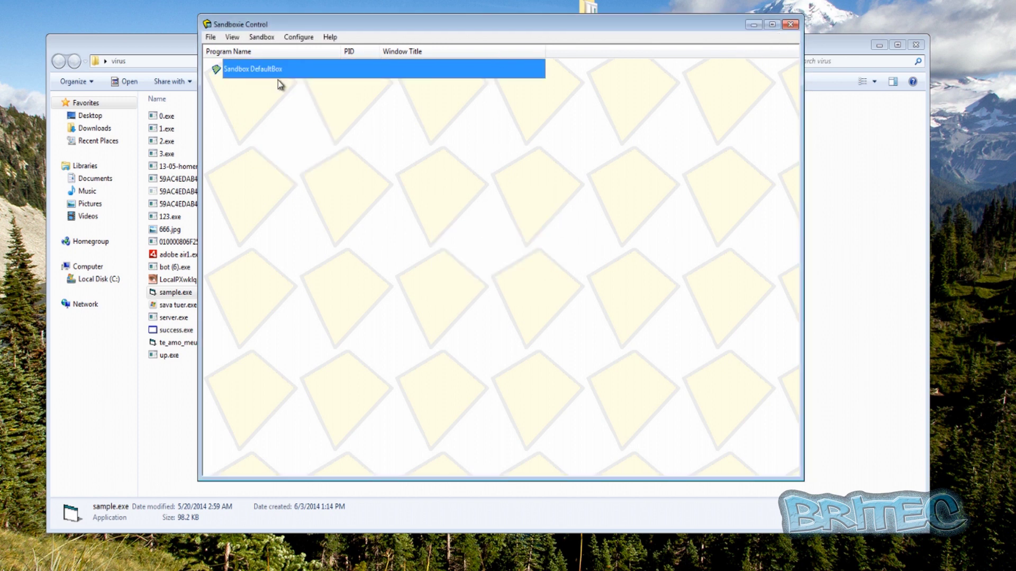
right_click(256, 69)
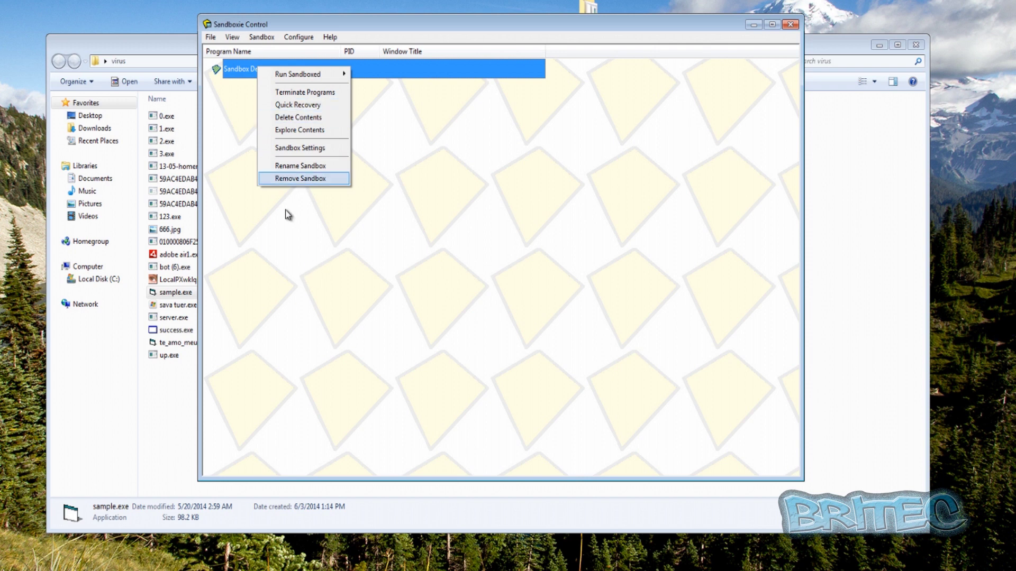
click(320, 233)
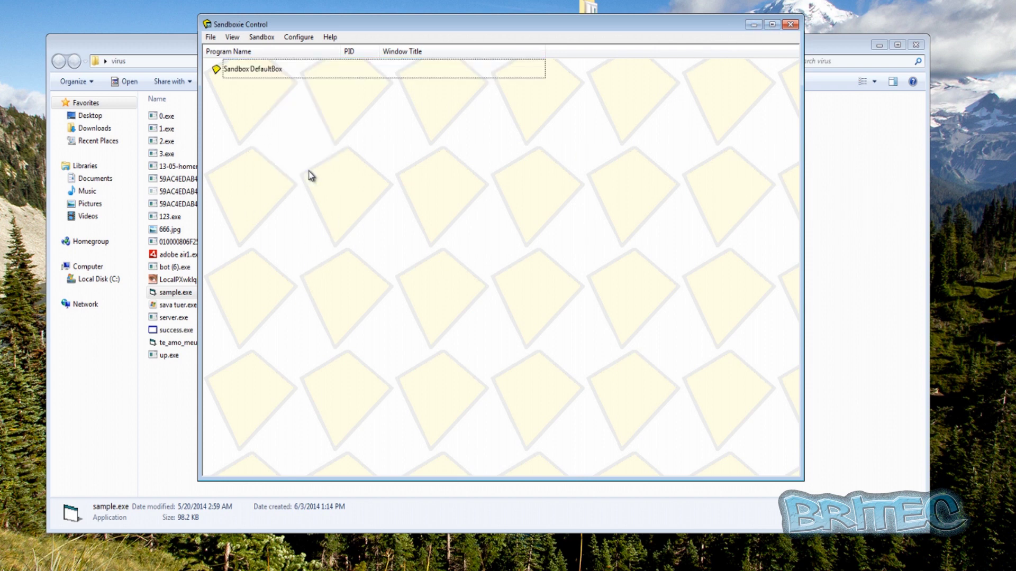
click(791, 25)
click(564, 275)
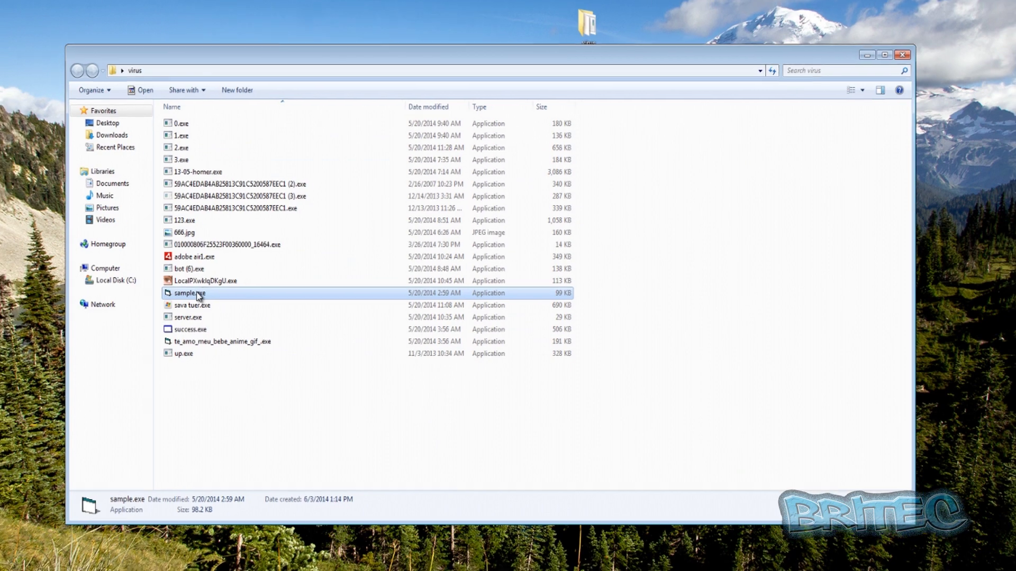
- Run sample.exe from the virus folder directly, outside the sandbox
double_click(197, 294)
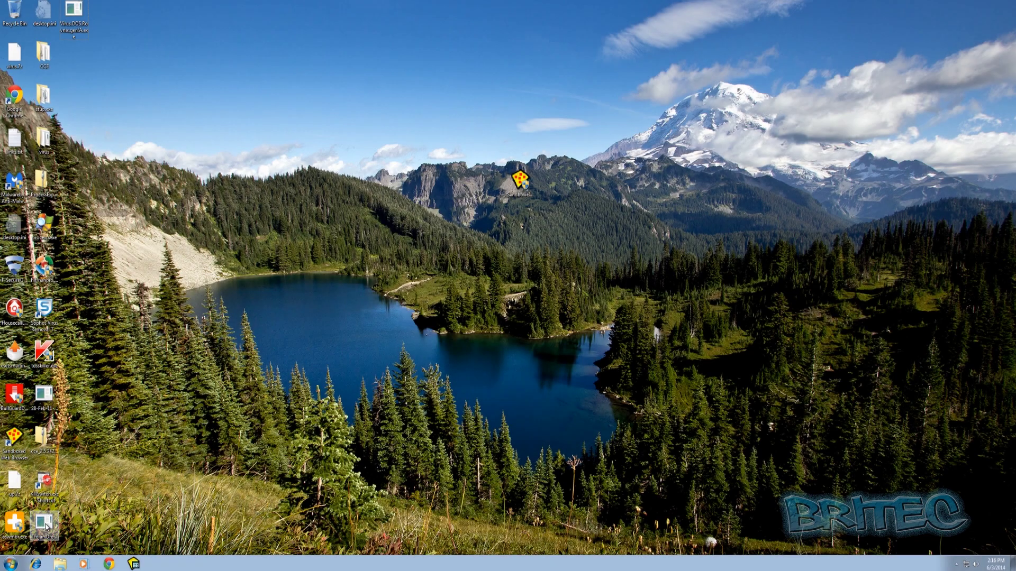
- Delete the three malware executables and the virus and stup.exe folders from the desktop, and empty the Recycle Bin
click(43, 396)
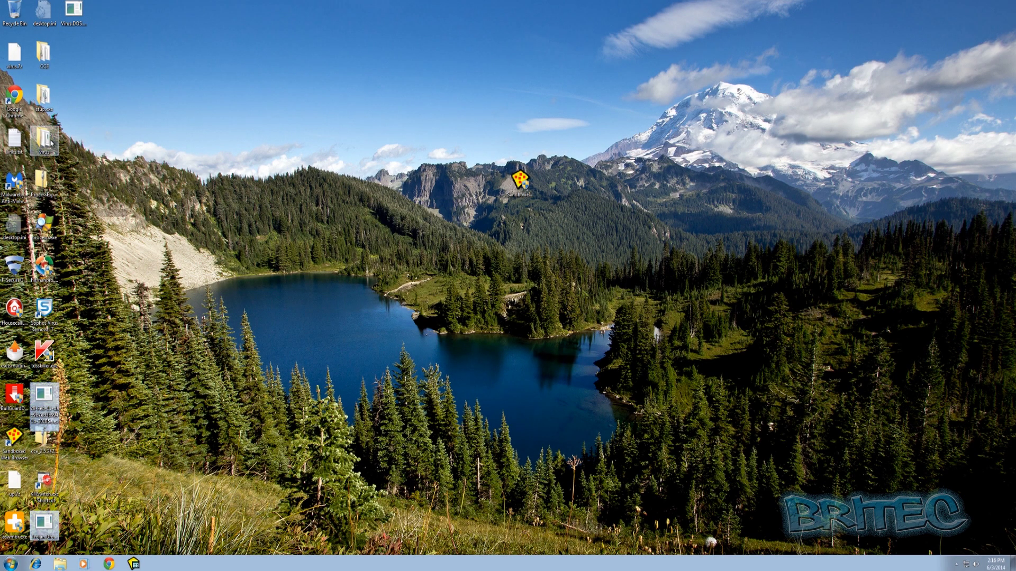
click(73, 27)
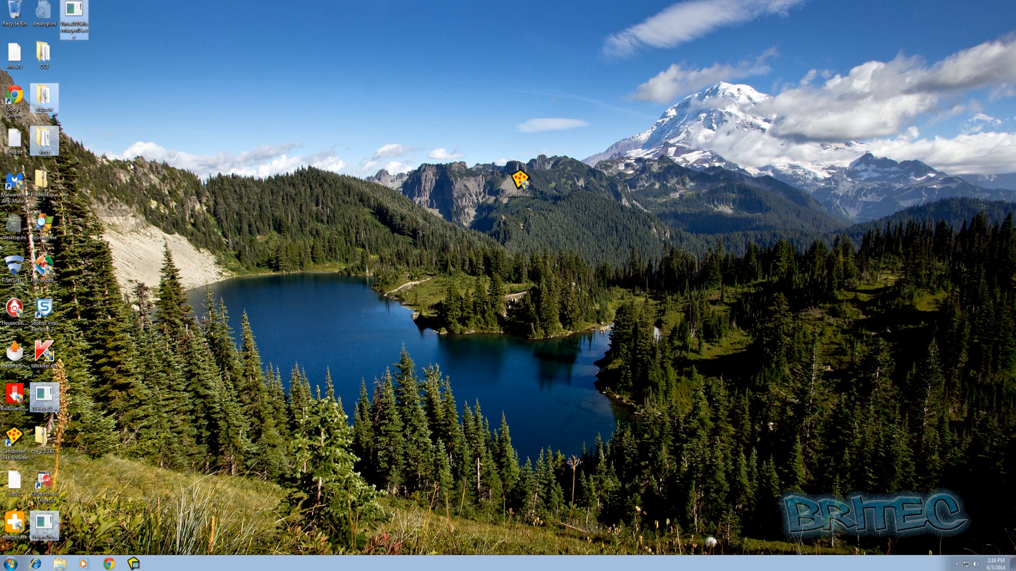
key(Delete)
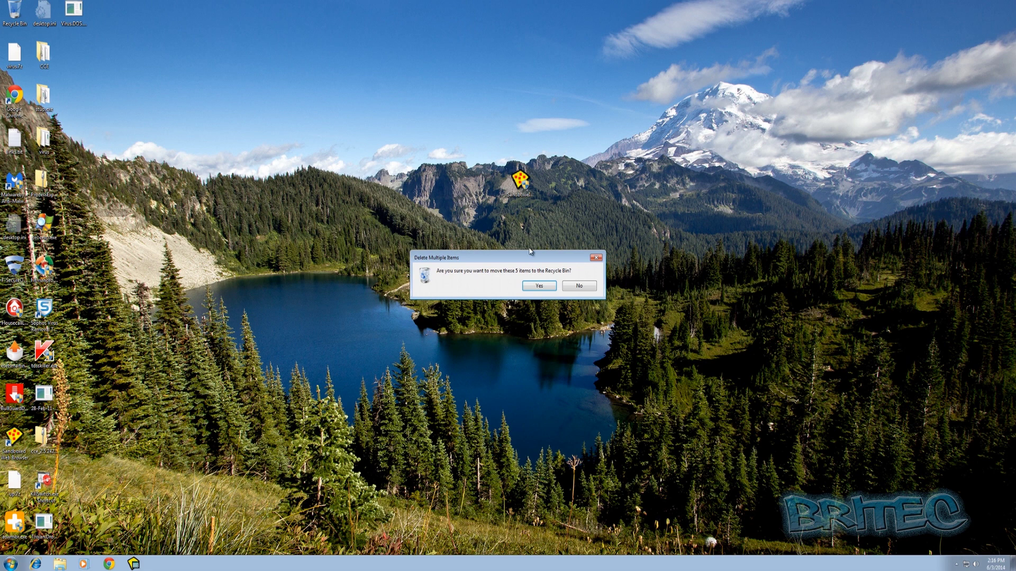
click(538, 286)
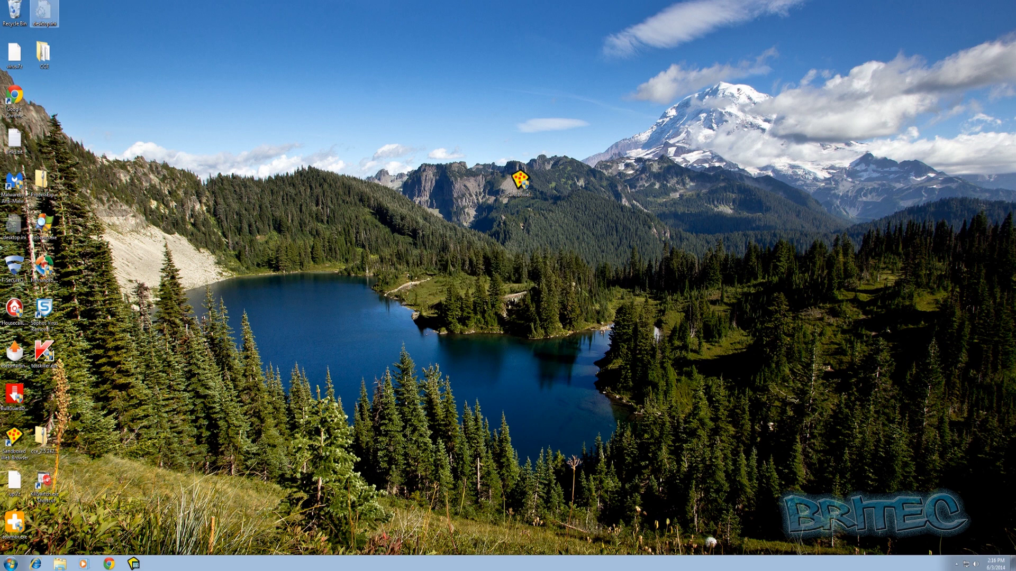
right_click(15, 12)
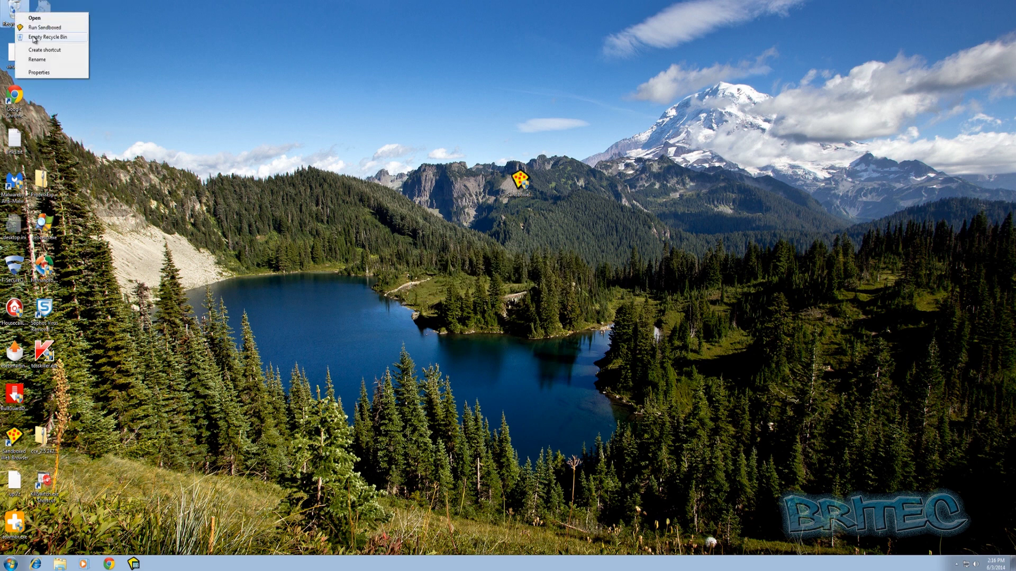
click(43, 37)
click(539, 286)
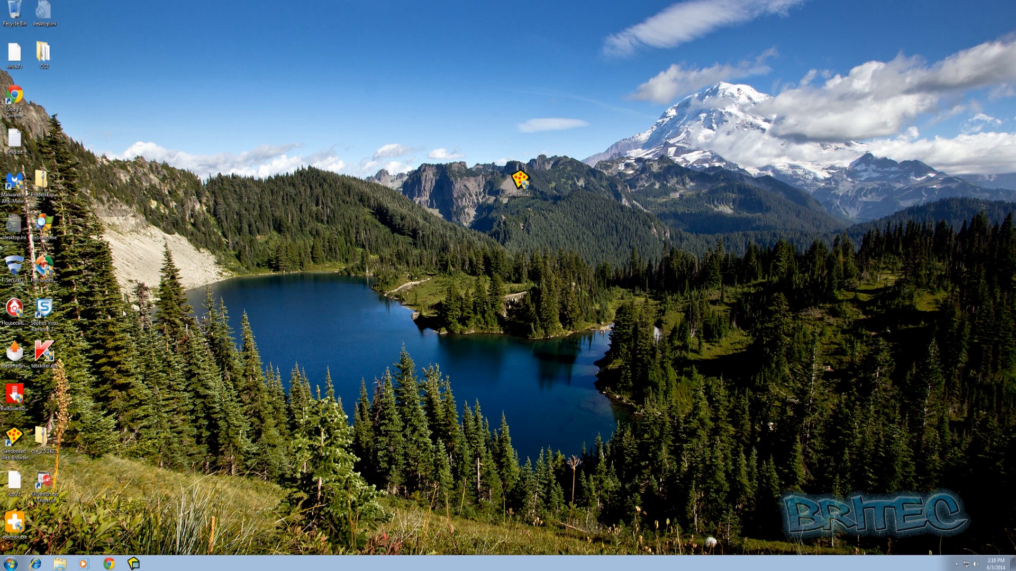
- Move the round multicoloured desktop icon out of the icon columns to the open area beside the Sandboxie shortcut
drag(45, 265, 401, 183)
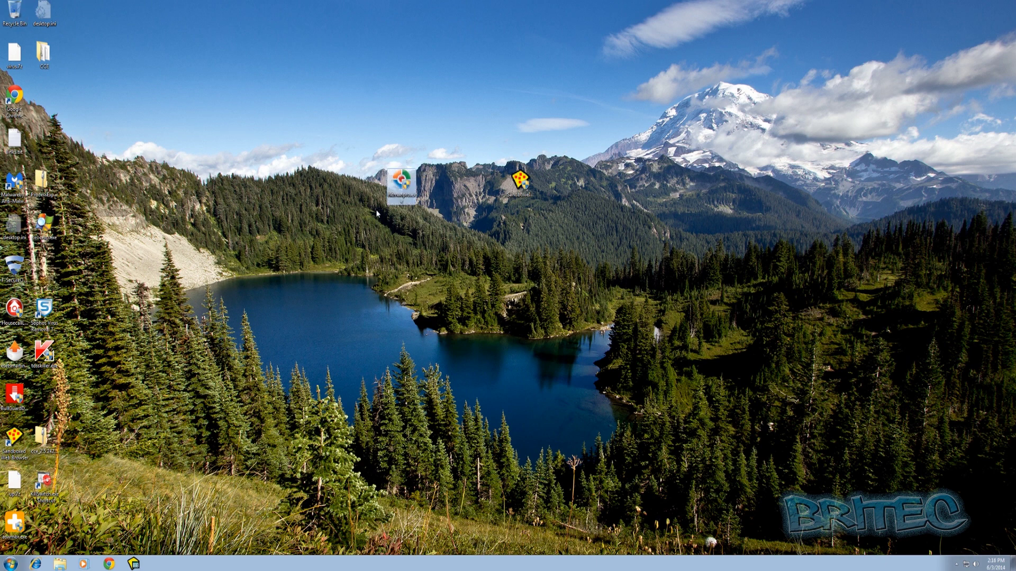
- Scan the computer with HitmanPro and close it after the scan, repositioning the Sandboxed Web Browser desktop shortcut meanwhile
double_click(402, 183)
click(541, 295)
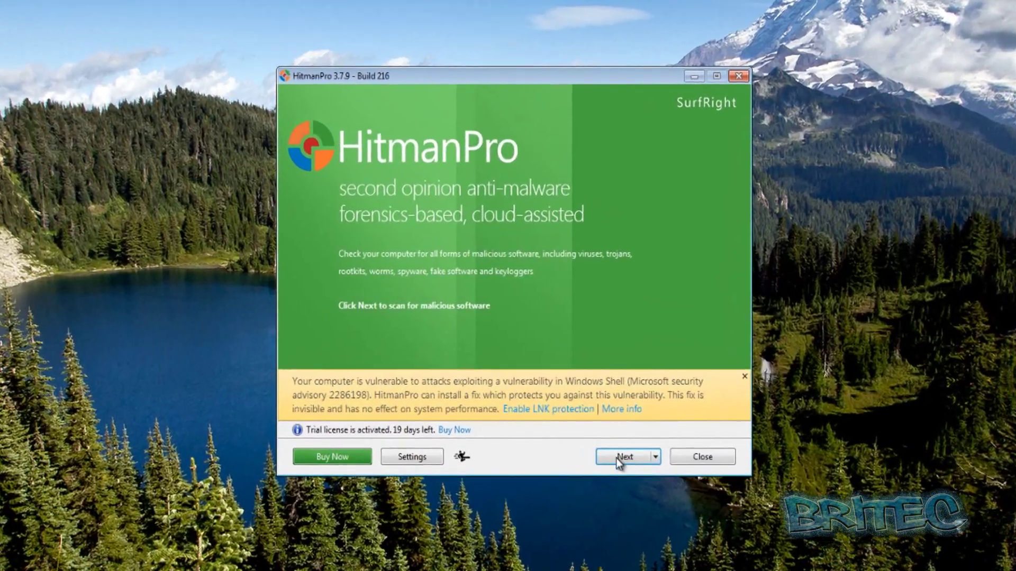
click(589, 407)
click(592, 408)
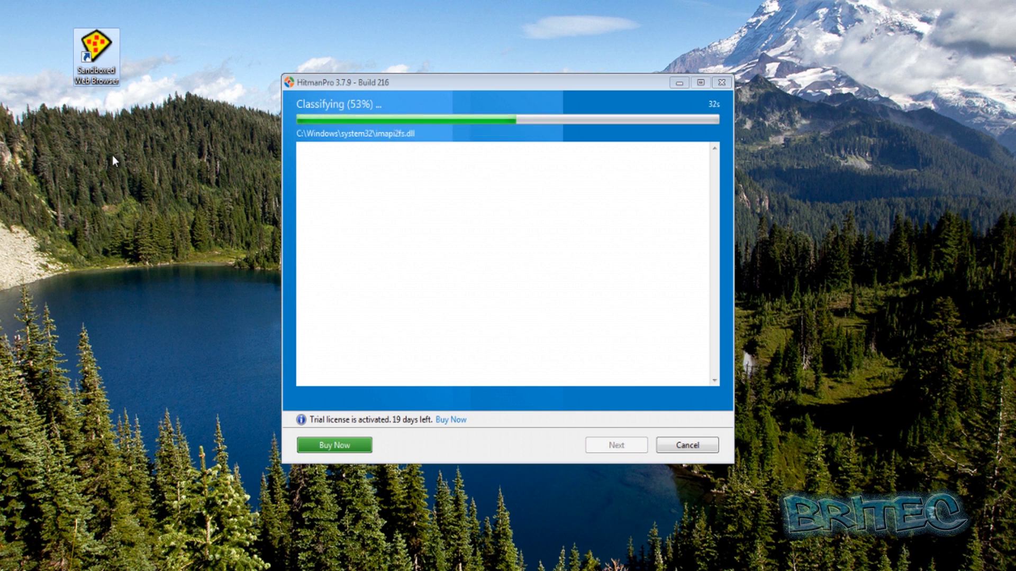
drag(86, 53, 135, 121)
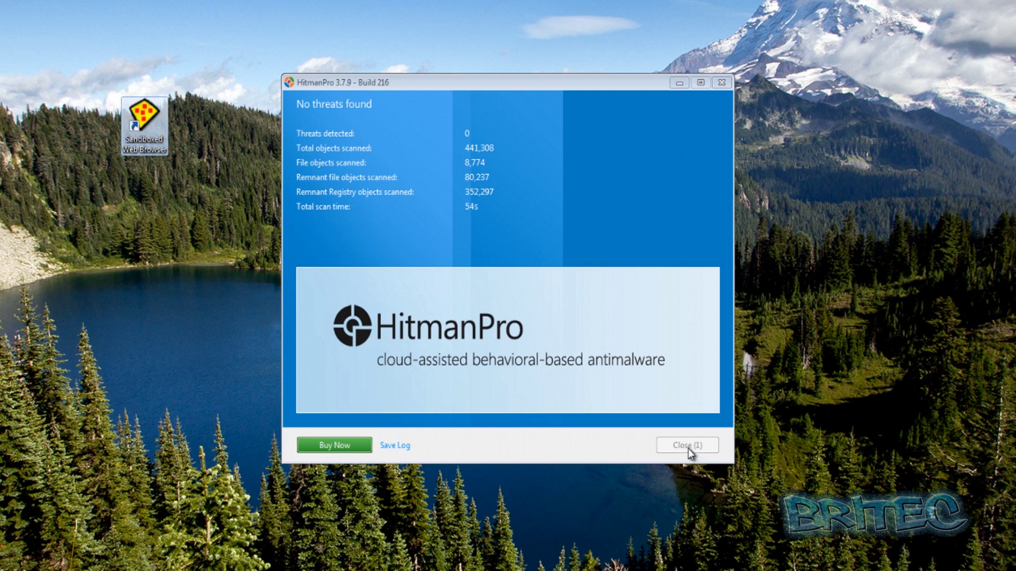
click(688, 445)
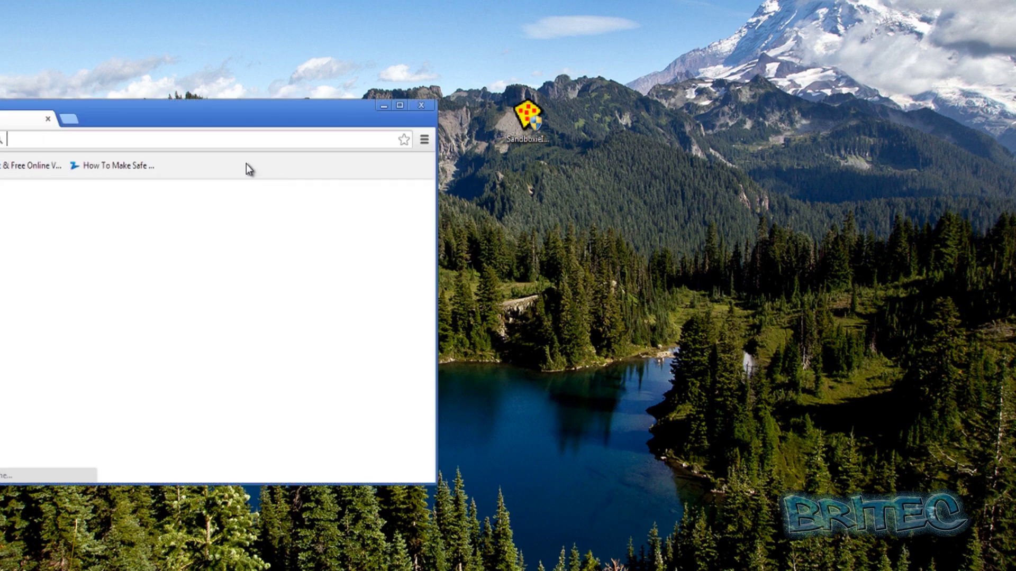
- In the maximized sandboxed browser, search Google for ccleaner and download the free CCleaner installer from the Piriform site
double_click(399, 107)
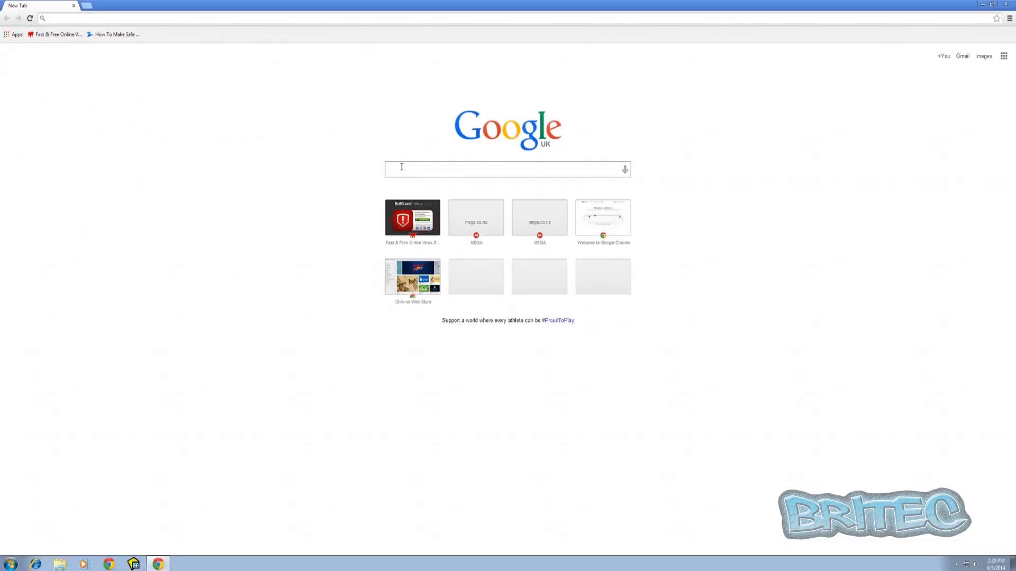
click(402, 167)
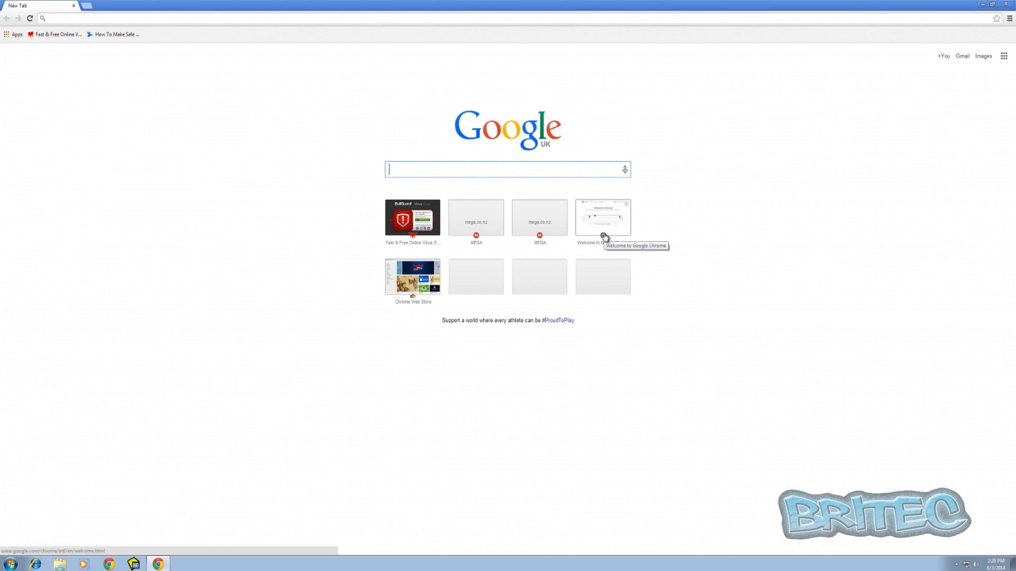
text(ccleaner)
key(Return)
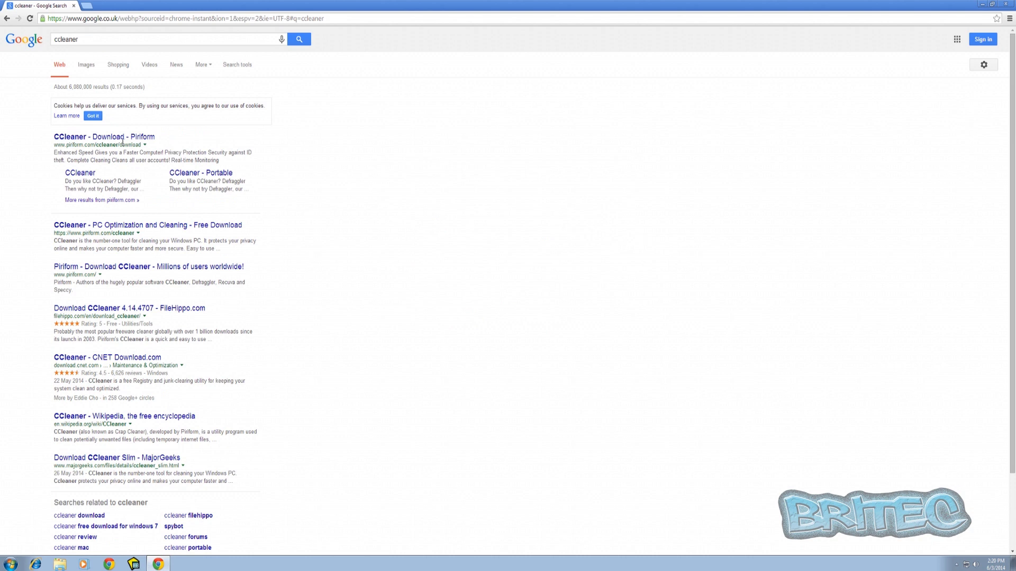
click(123, 138)
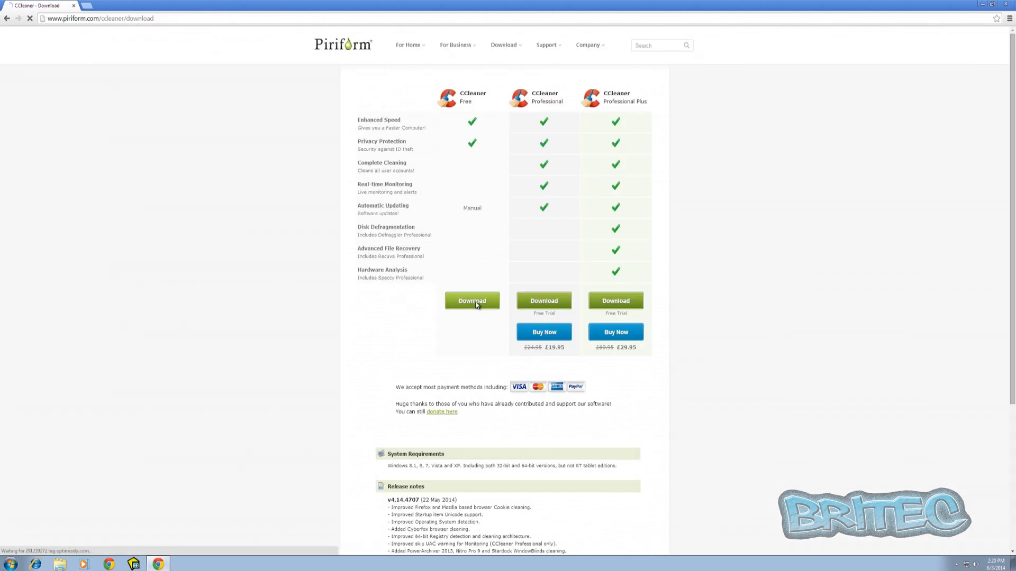
click(476, 306)
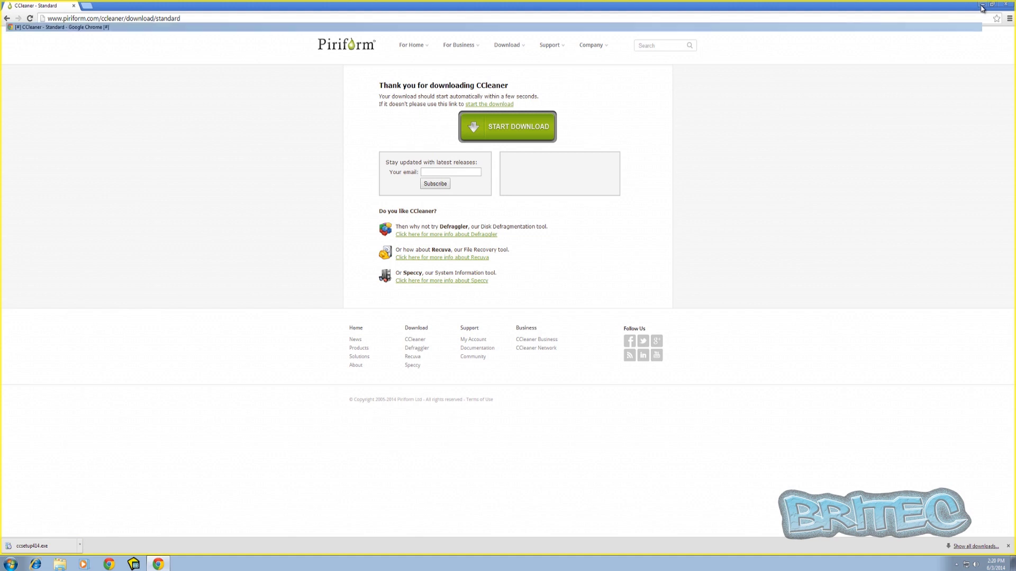
- Minimize the browser, switch to Sandboxie Control and examine DefaultBox's Quick Recovery Folders in the Files and Folders view
click(982, 6)
click(133, 564)
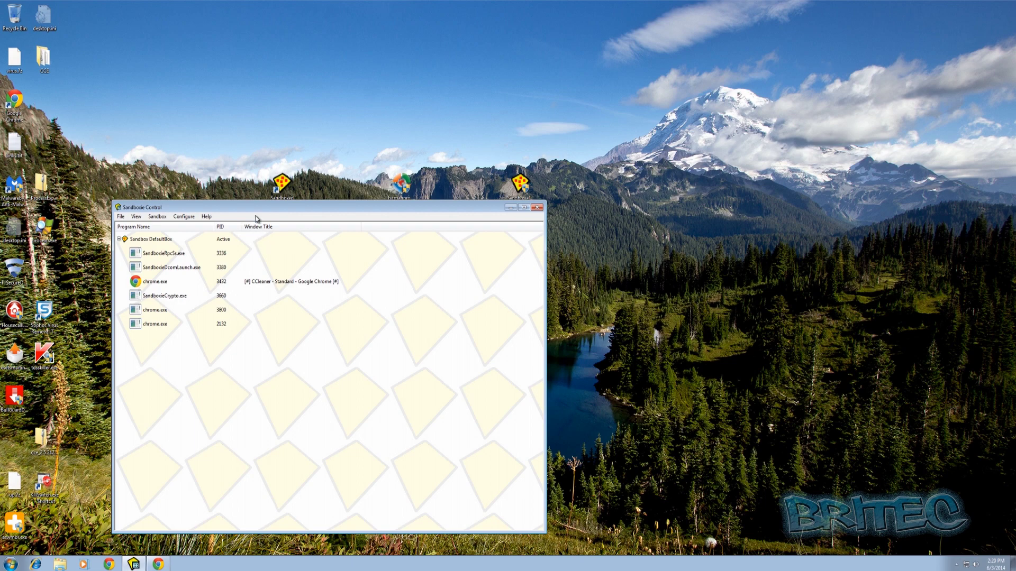
drag(242, 211, 405, 144)
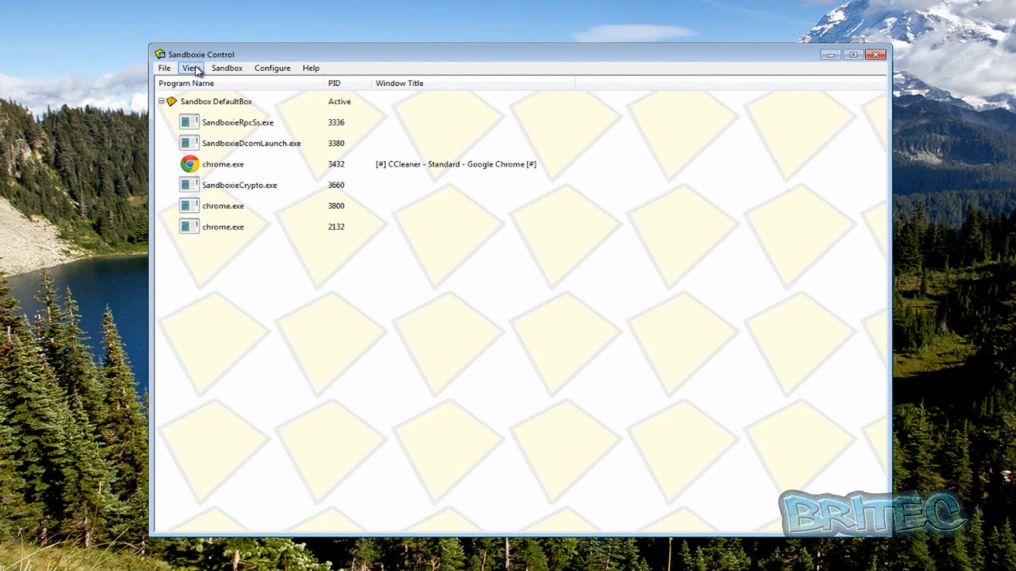
click(196, 68)
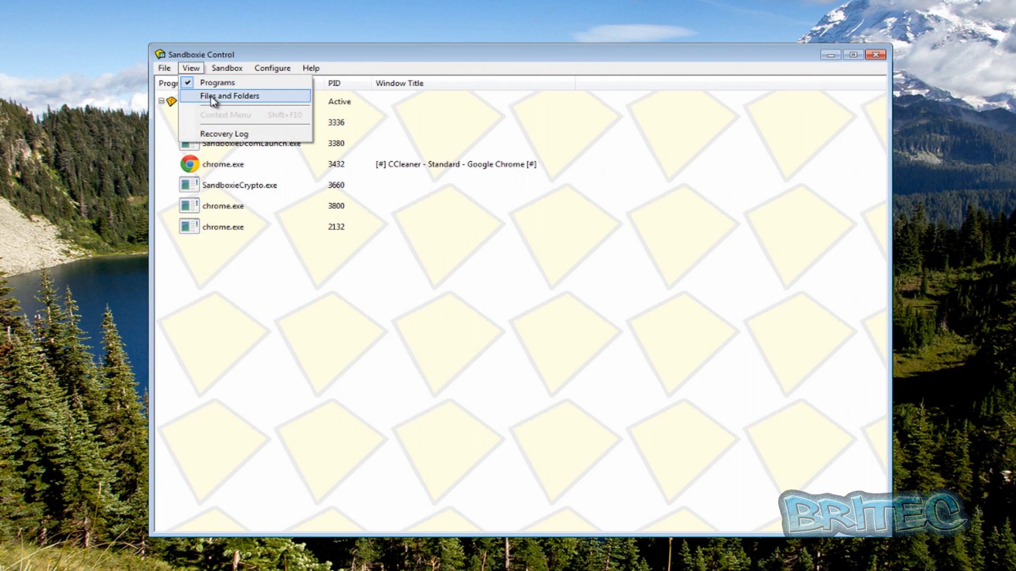
click(238, 266)
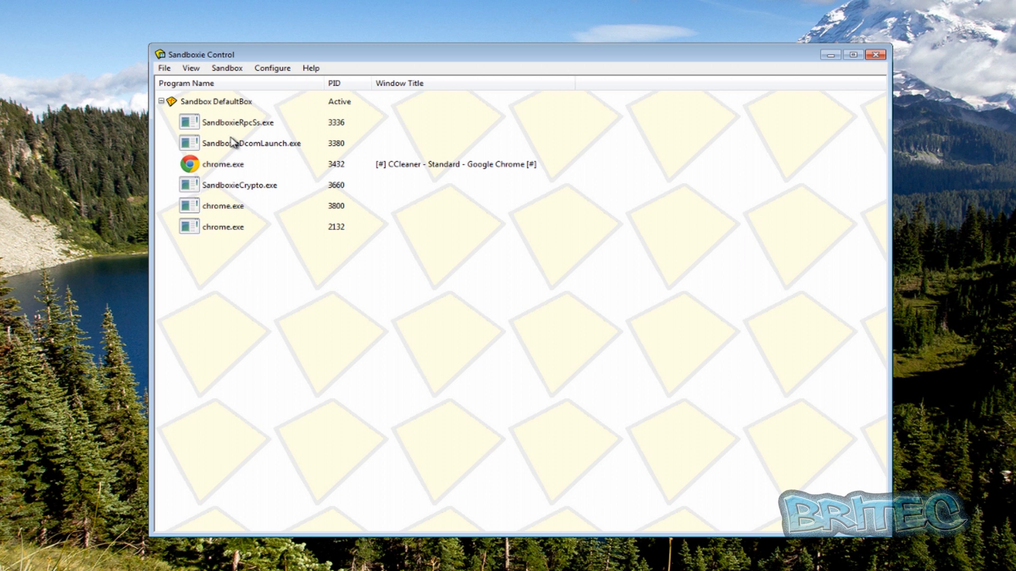
click(191, 68)
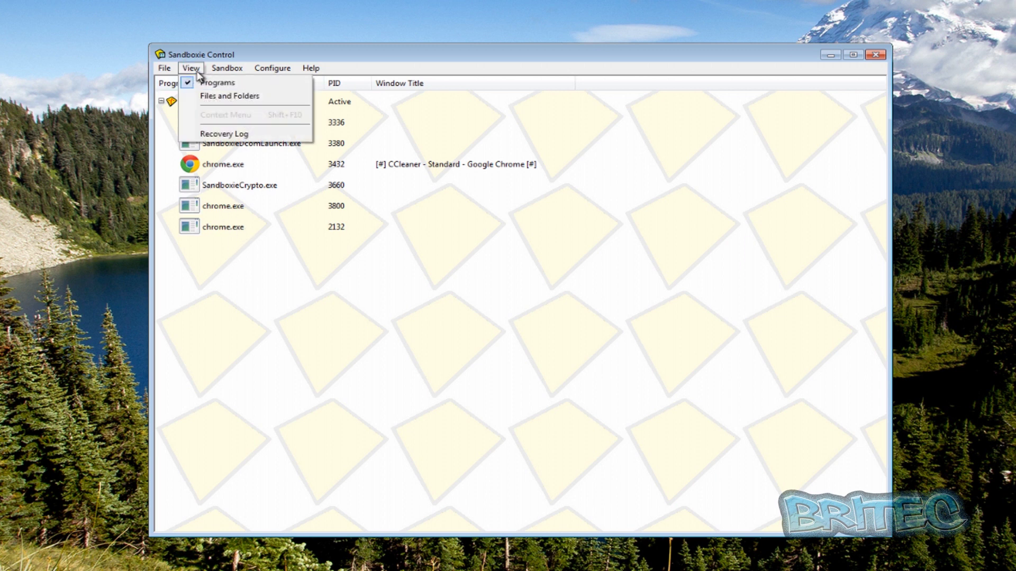
click(206, 98)
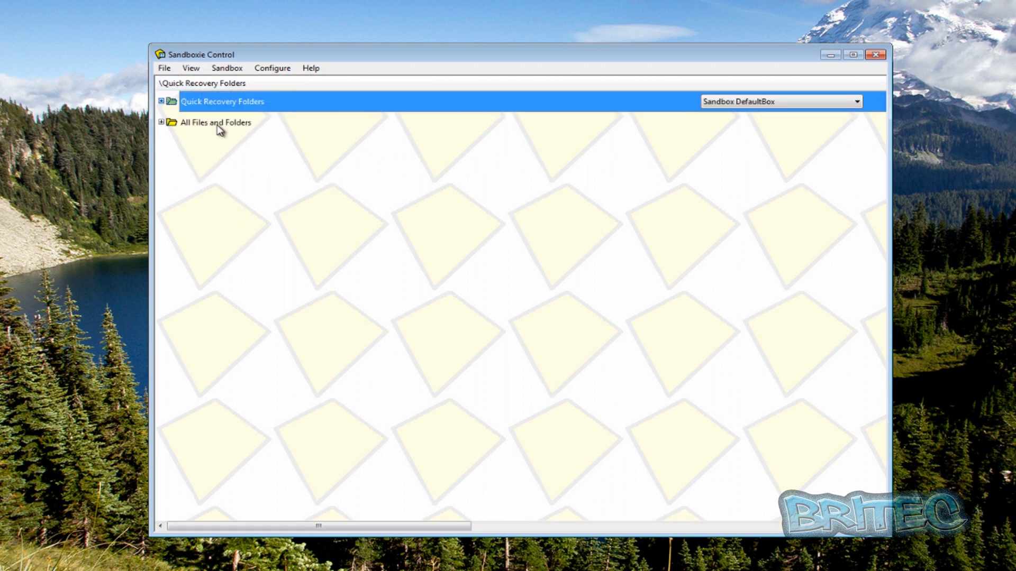
click(162, 101)
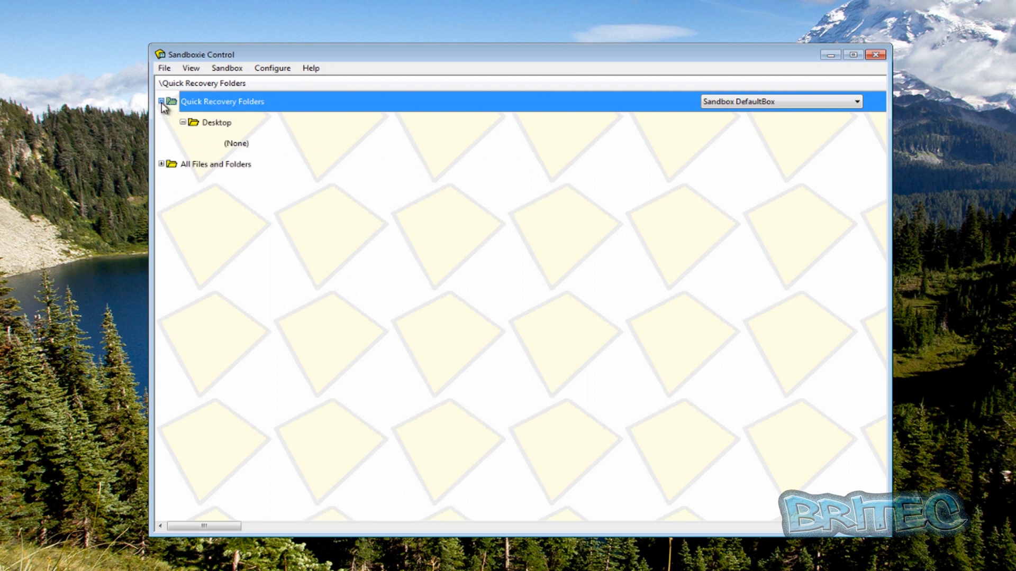
click(236, 145)
- Return to the Programs view and review DefaultBox's Quick Recovery and File Migration settings, closing them without changes
click(214, 103)
click(191, 69)
click(199, 84)
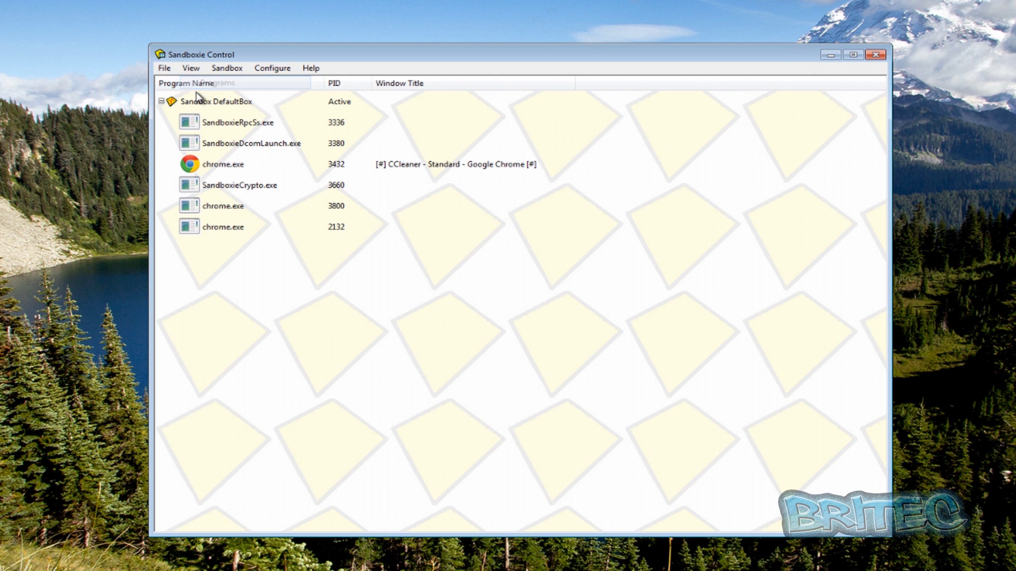
click(201, 102)
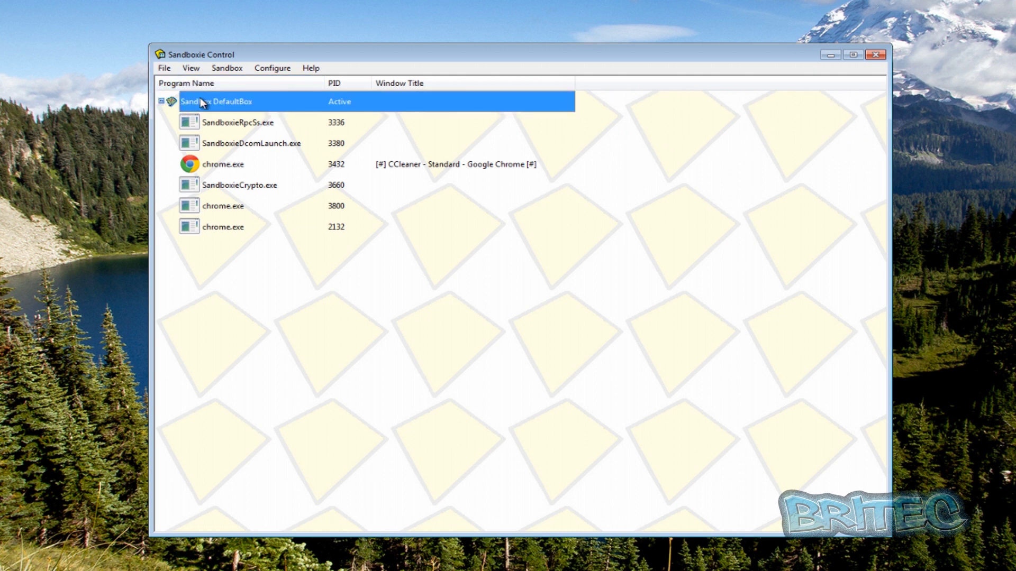
right_click(201, 100)
click(243, 185)
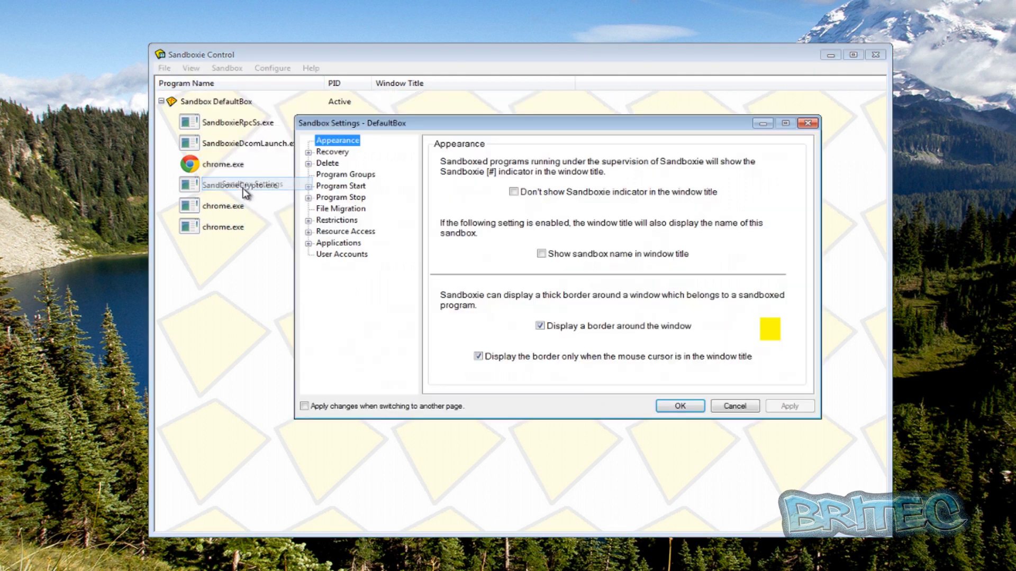
click(332, 152)
click(355, 165)
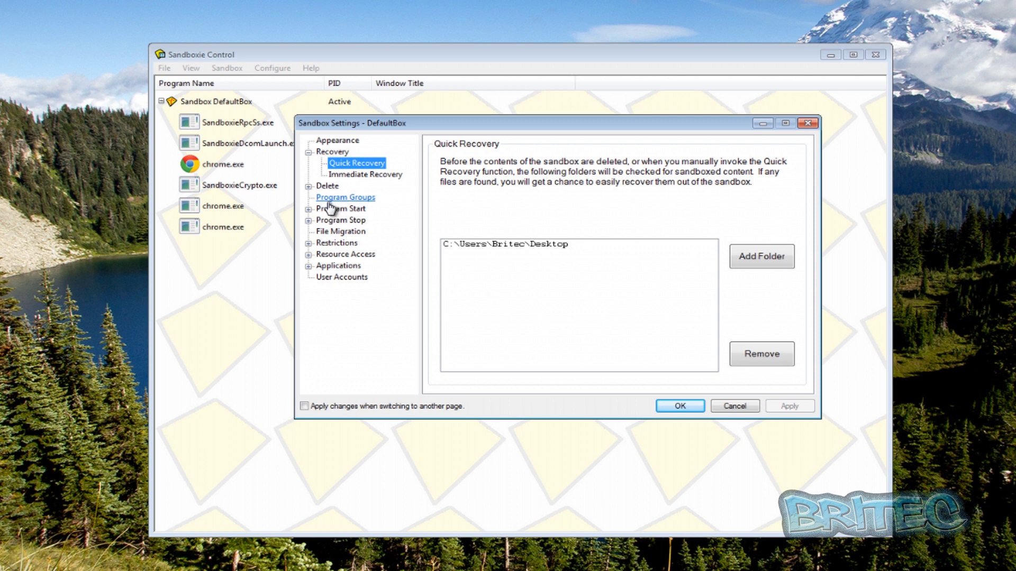
click(340, 233)
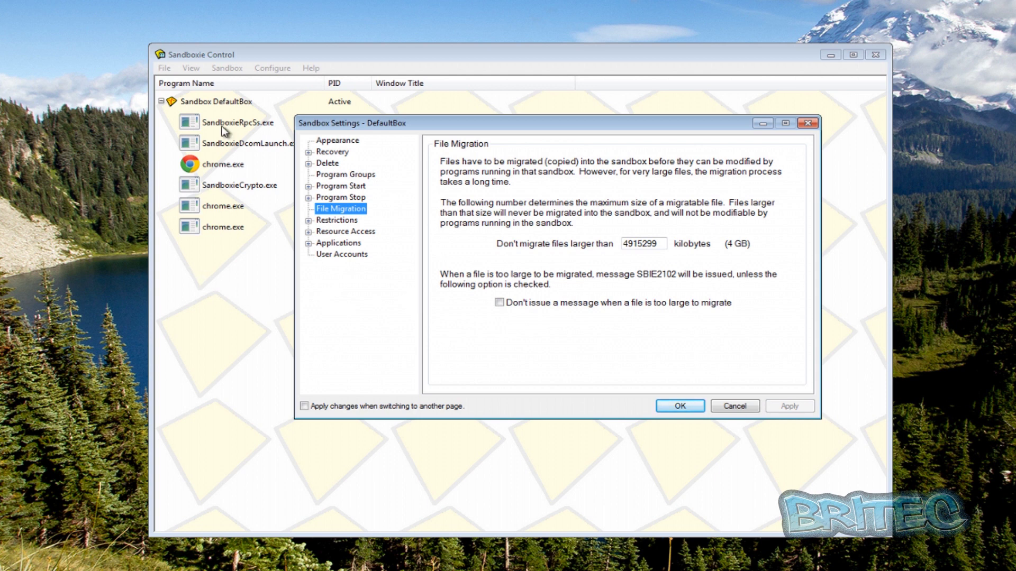
click(808, 123)
- Return to the Files and Folders view and expand All Files and Folders and User Files to locate the downloaded installer
click(191, 68)
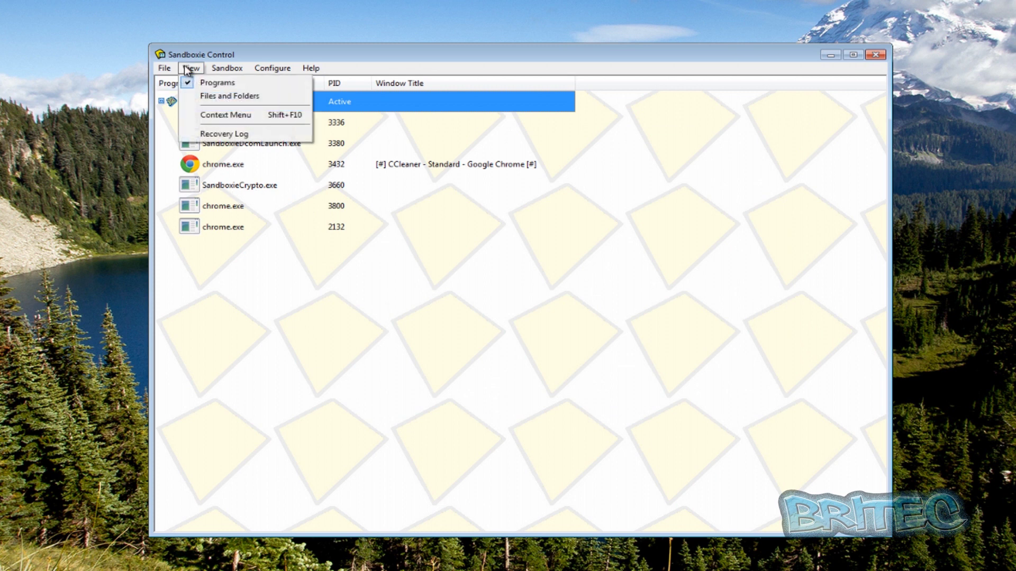
click(205, 99)
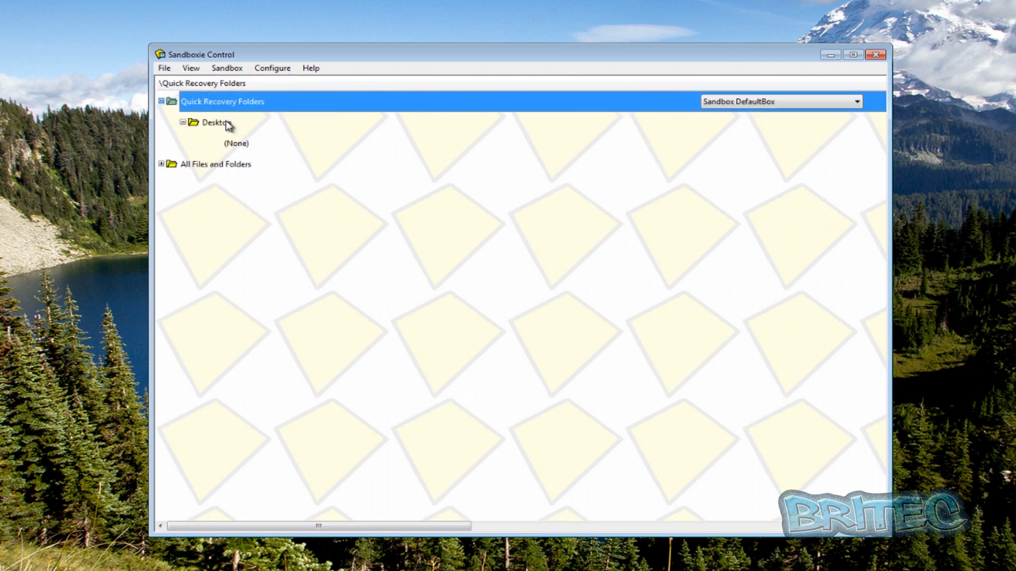
click(190, 68)
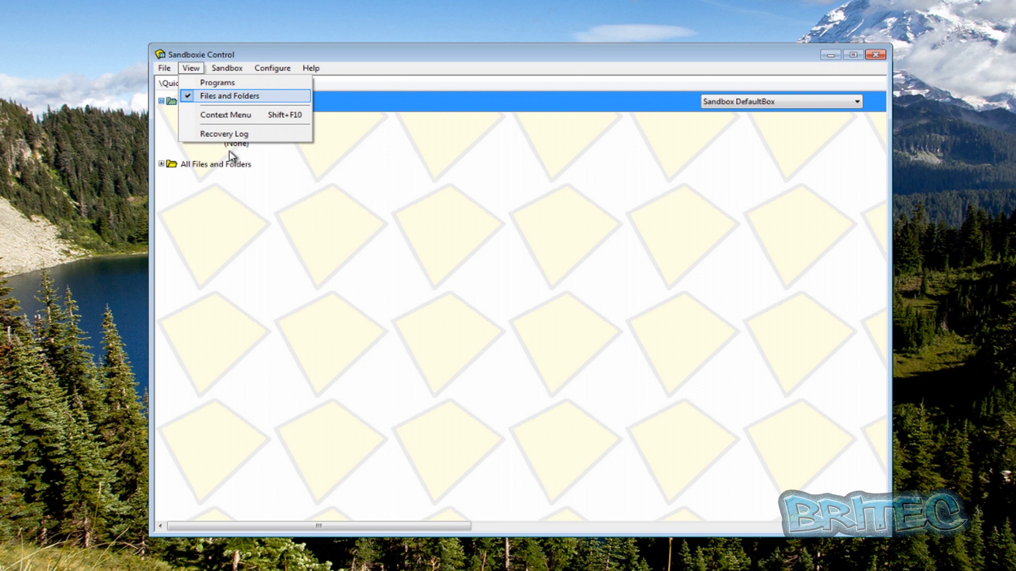
click(181, 166)
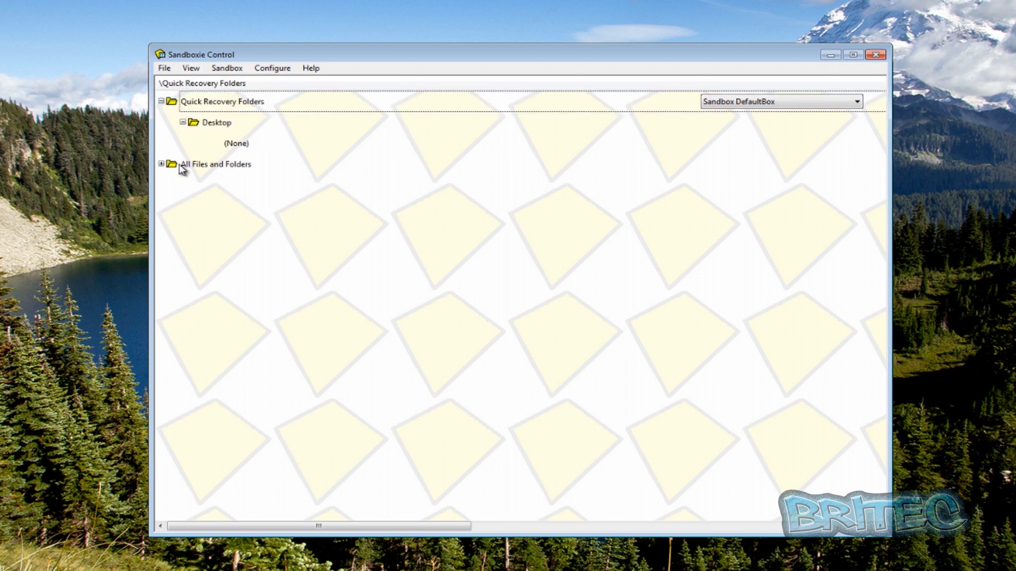
click(240, 144)
click(162, 164)
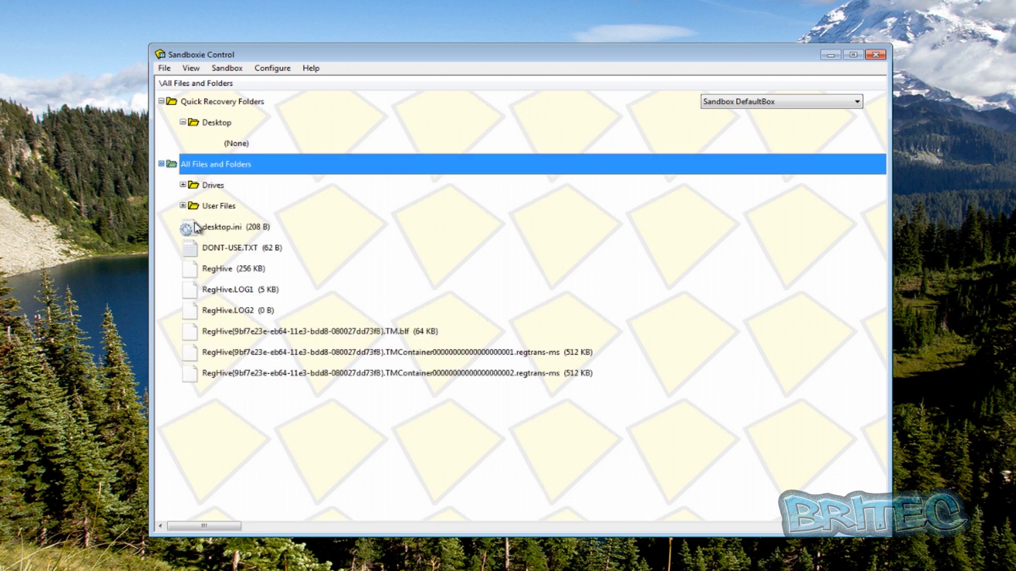
click(184, 207)
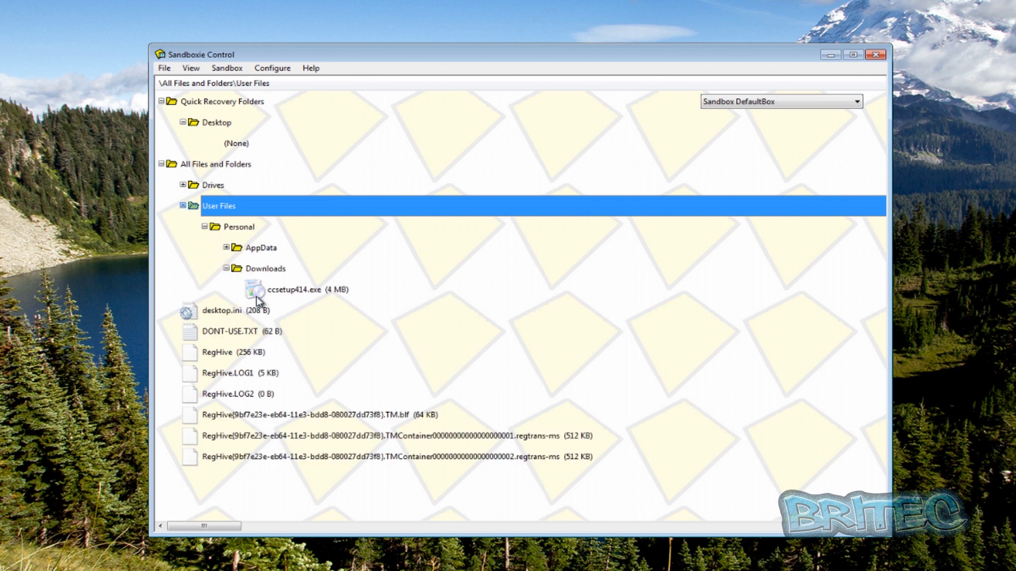
- Recover ccsetup414.exe from the sandboxed Downloads folder to the Desktop
click(281, 291)
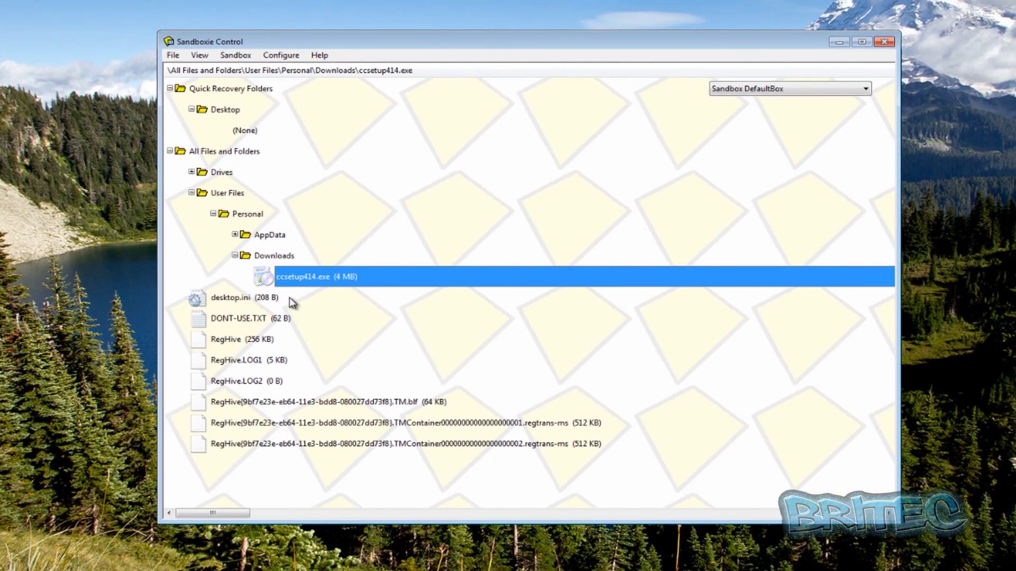
right_click(288, 277)
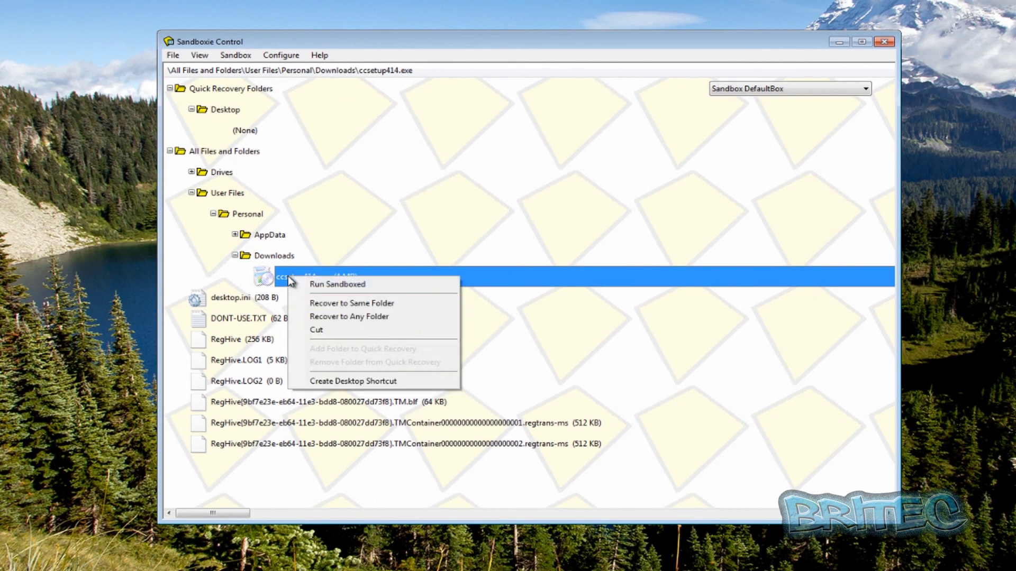
click(356, 317)
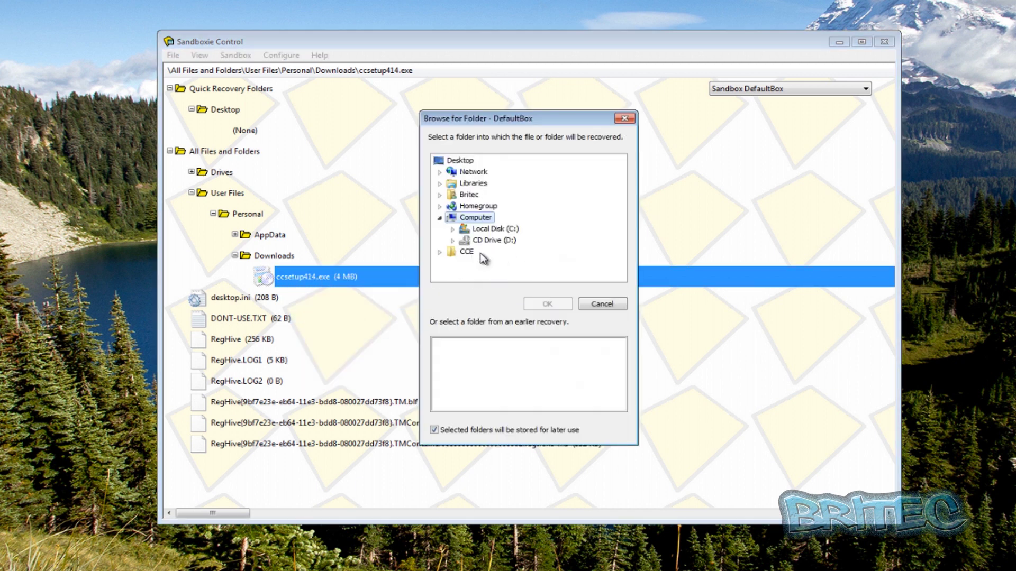
click(460, 160)
click(548, 304)
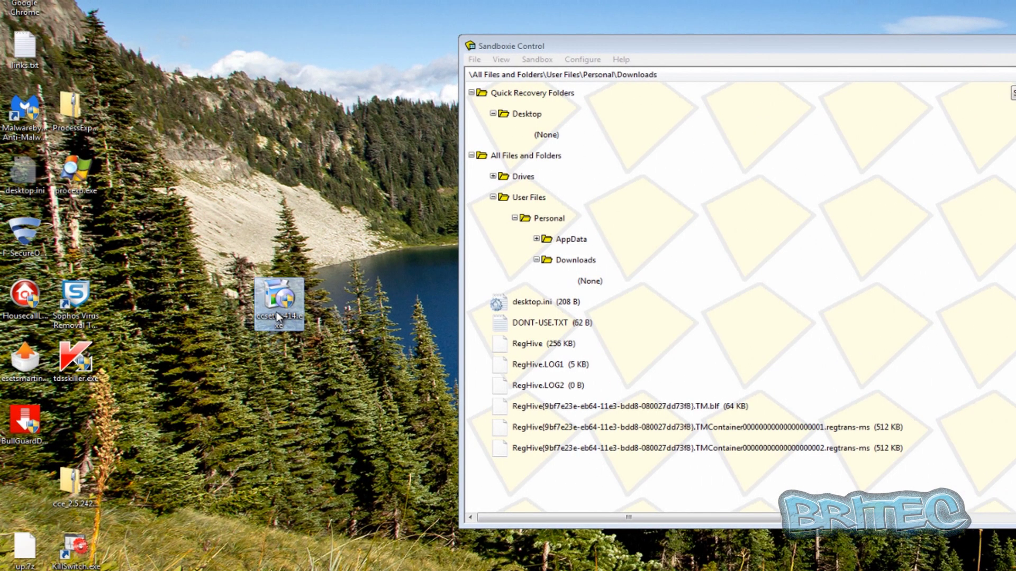
- Check the contents of the Quick Recovery Desktop folder and the sandboxed Downloads folder
click(546, 134)
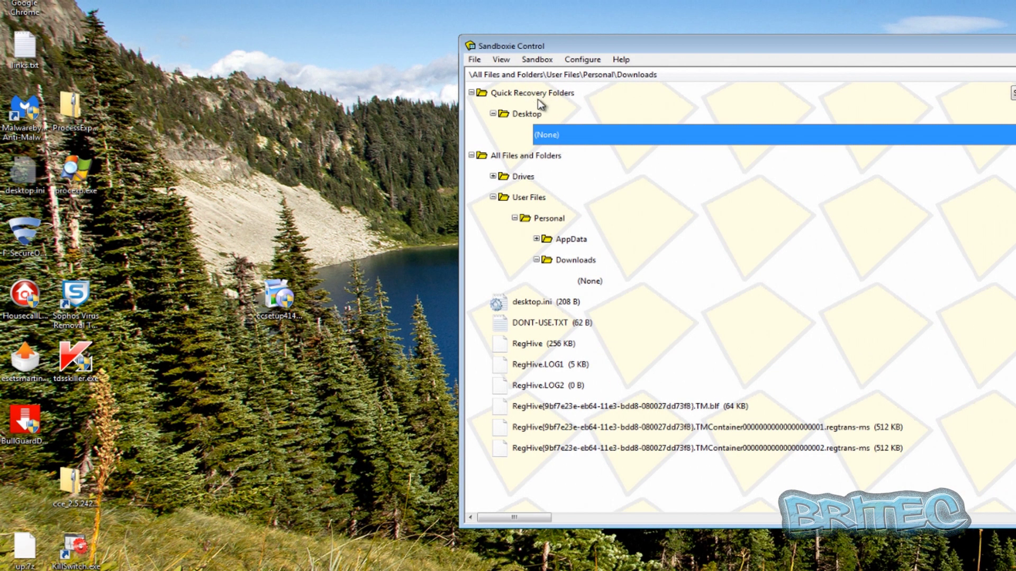
click(1013, 97)
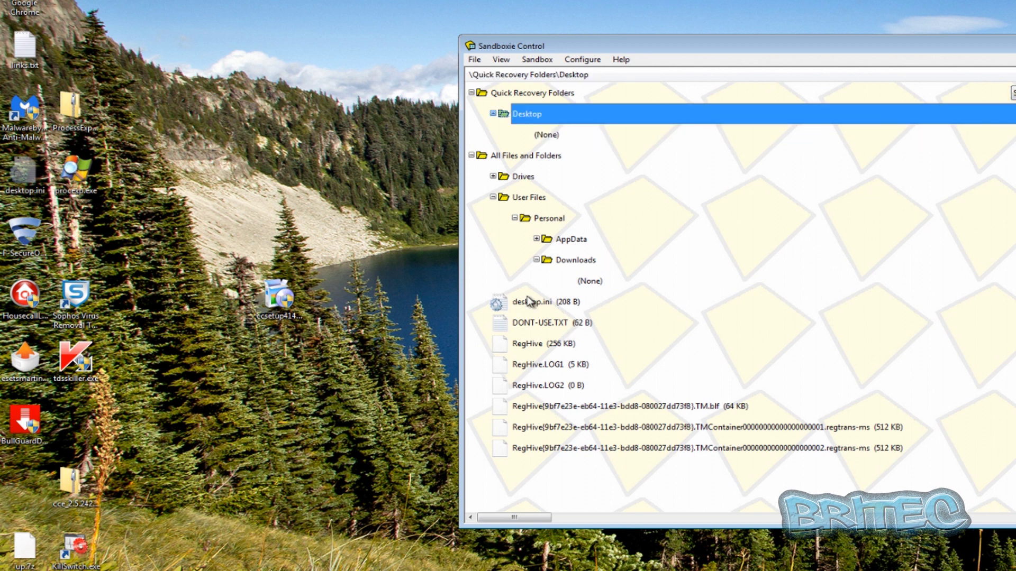
click(571, 262)
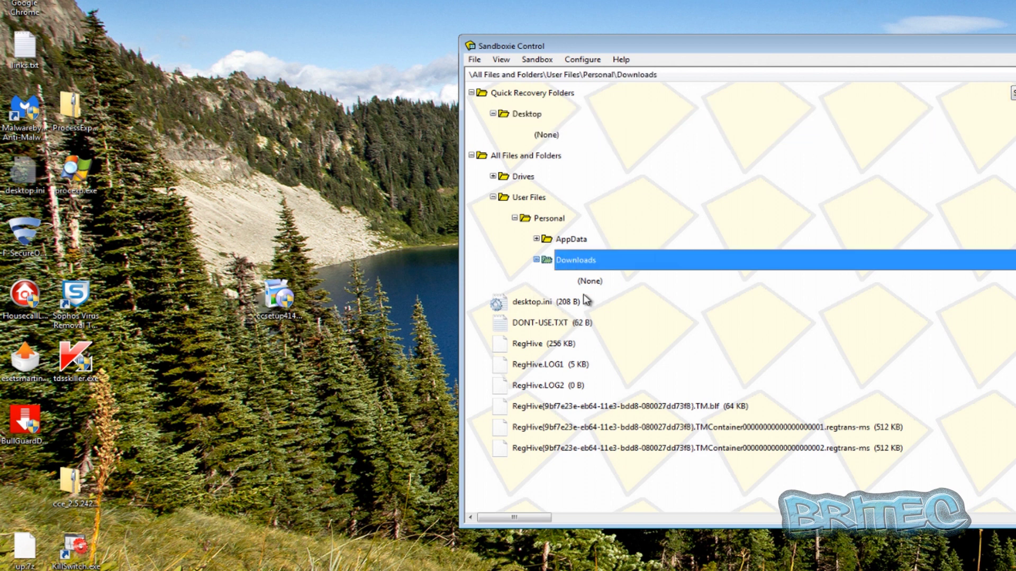
click(587, 282)
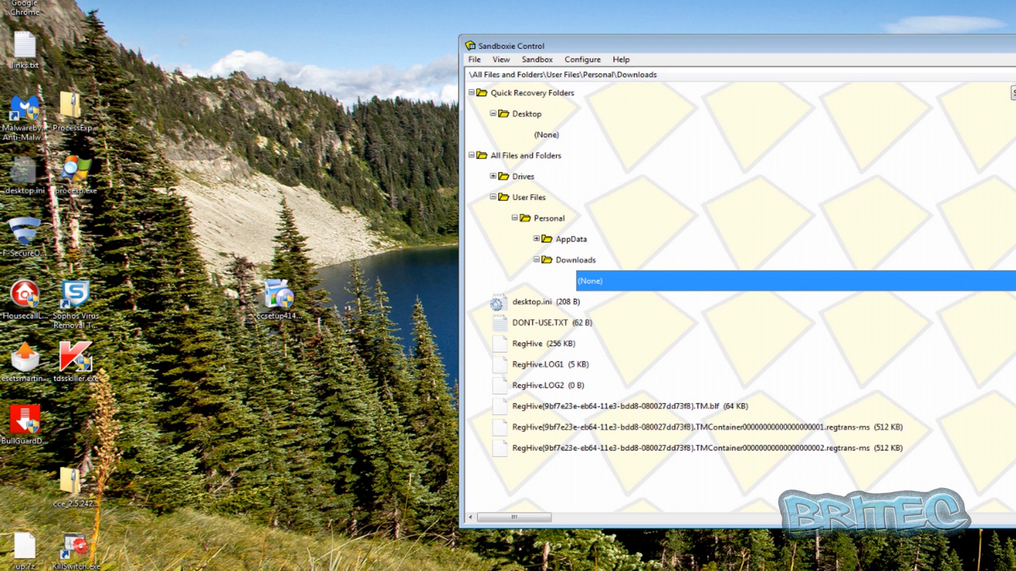
- Return to the Programs view, terminate all programs running in DefaultBox, and close Sandboxie Control
click(501, 60)
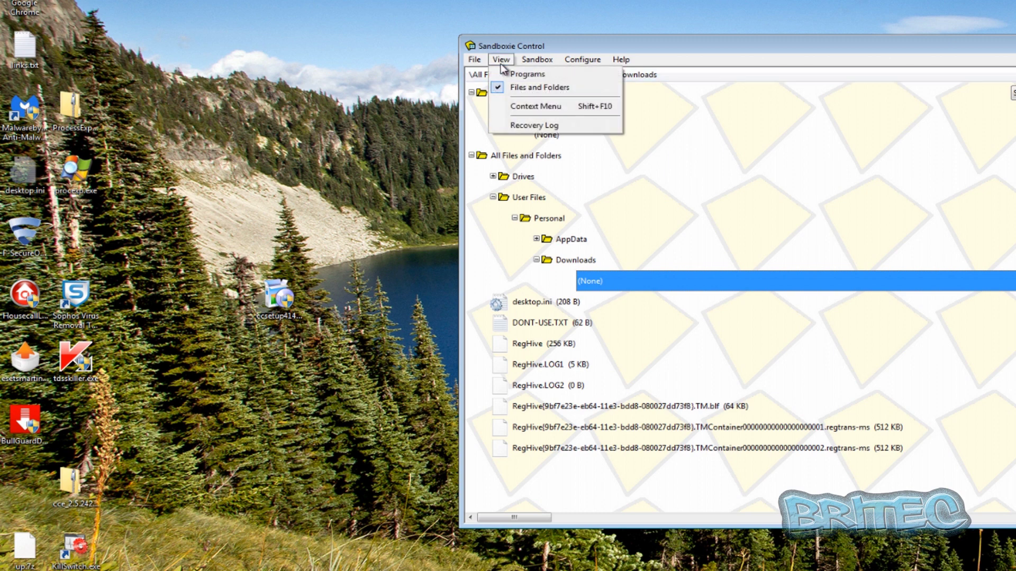
click(516, 75)
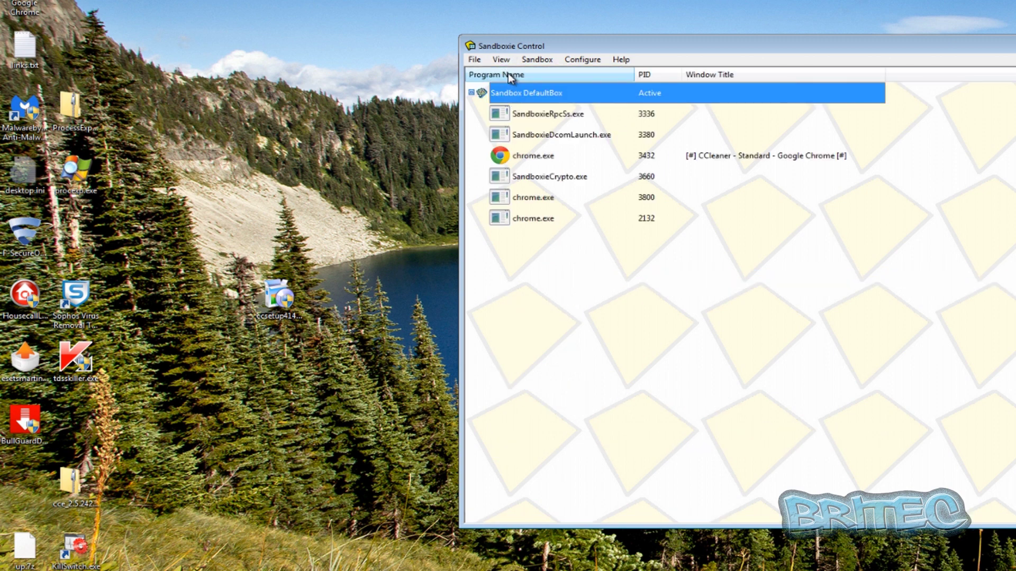
right_click(511, 93)
click(561, 116)
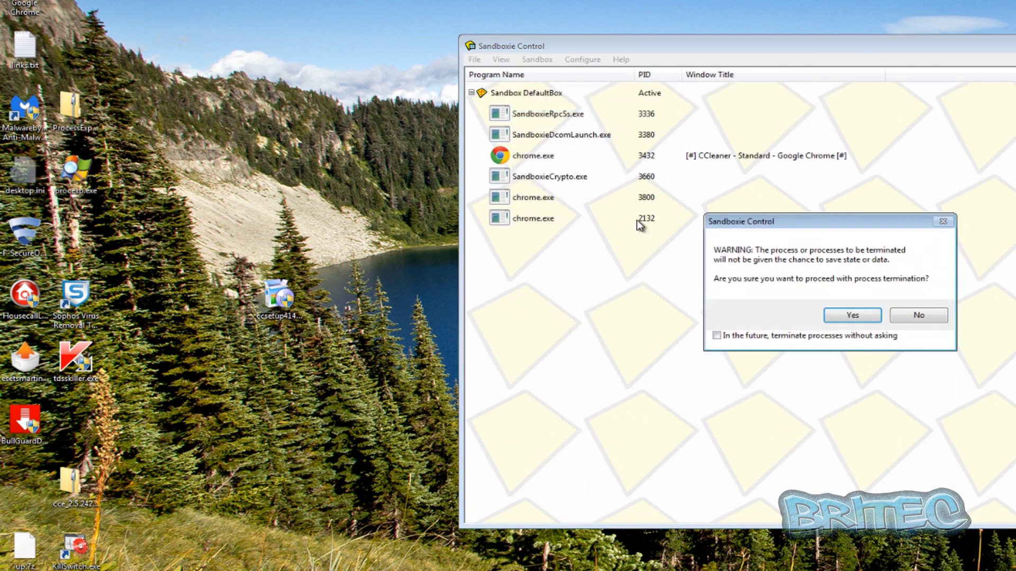
click(846, 316)
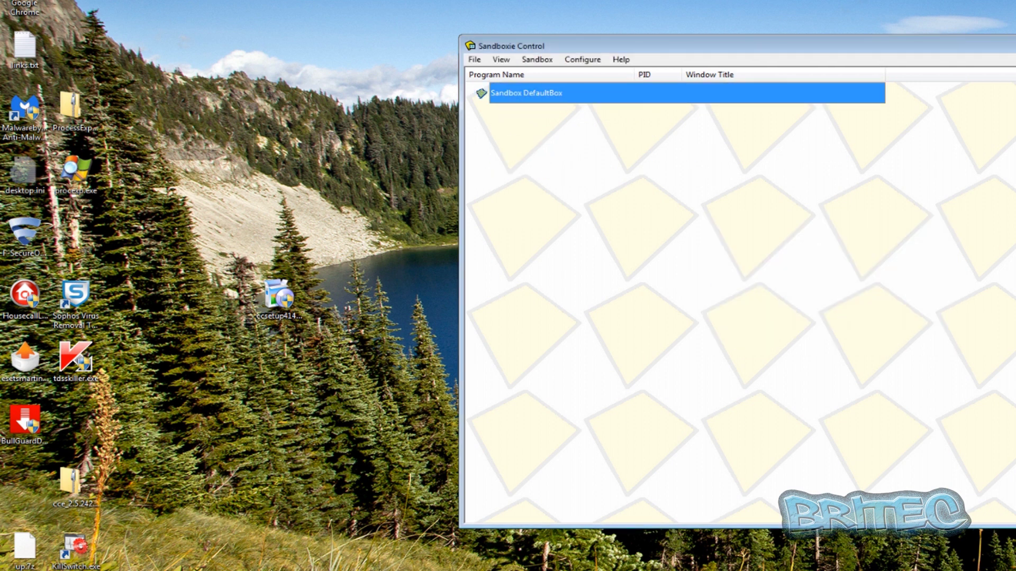
key(alt+F4)
click(906, 310)
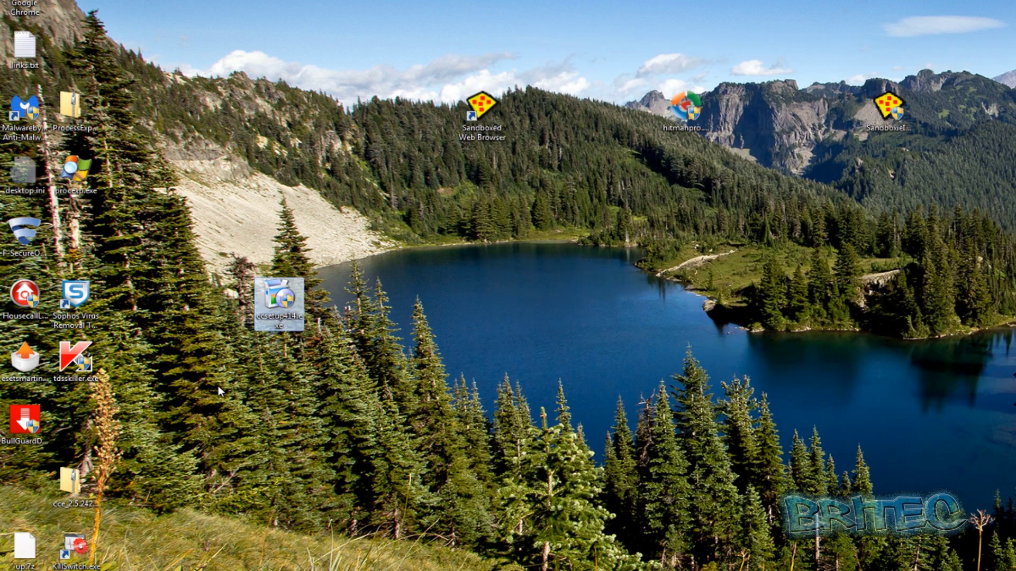
- Move the recovered ccsetup414.exe beside the other desktop icons and run it sandboxed in DefaultBox as UAC administrator, allowing the elevation
drag(281, 299, 708, 31)
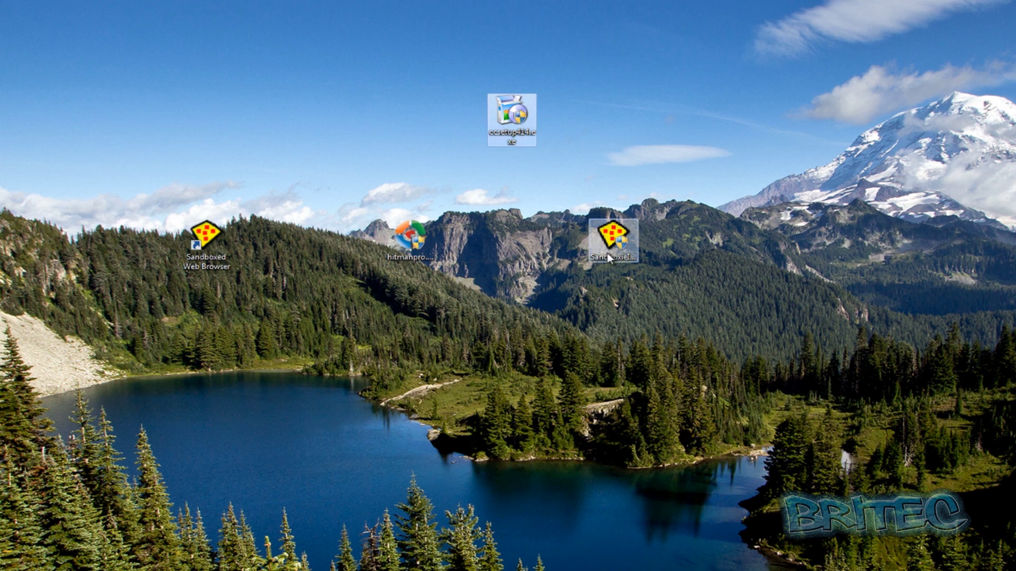
right_click(504, 111)
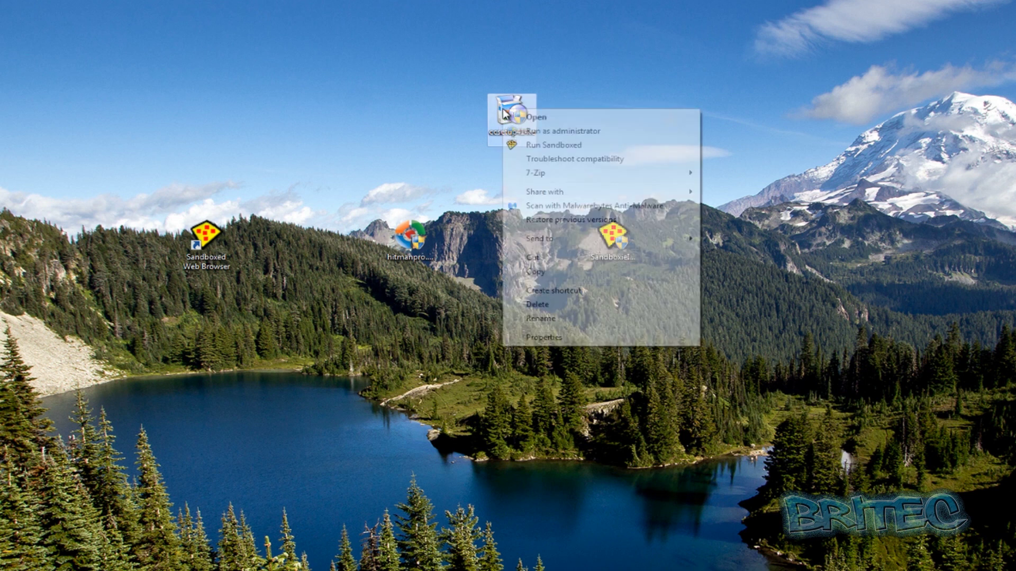
click(556, 145)
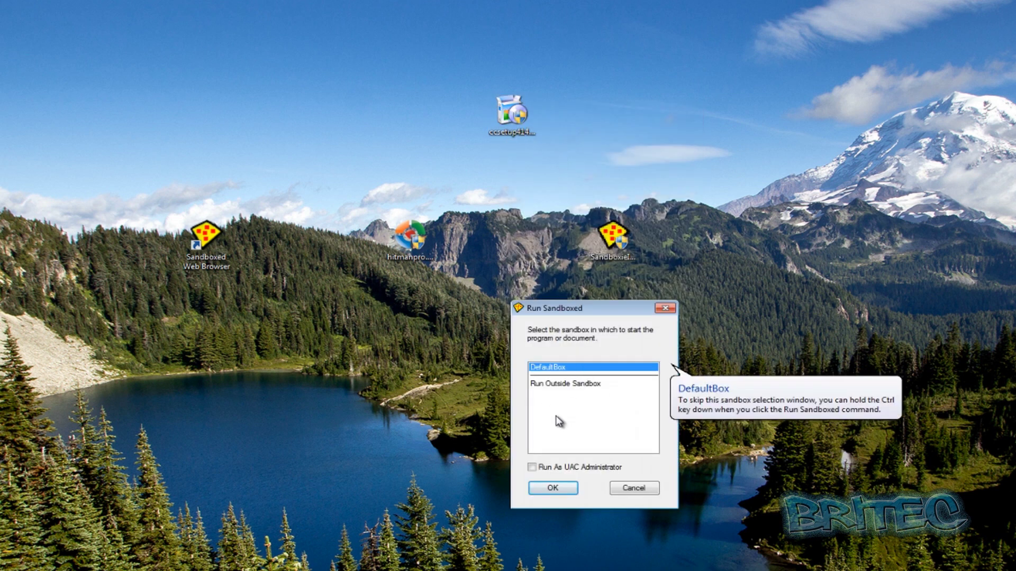
click(533, 467)
click(553, 490)
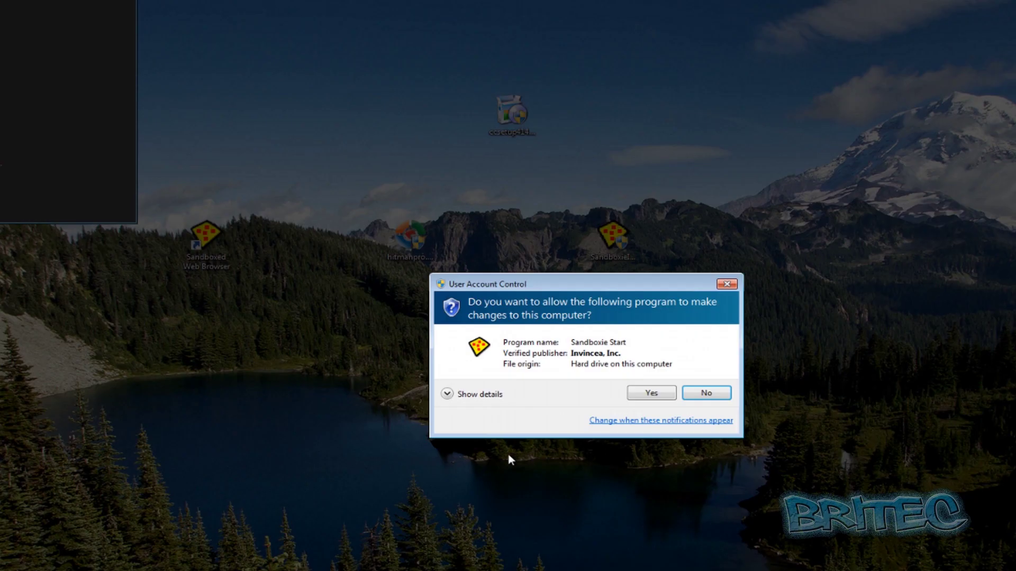
click(655, 397)
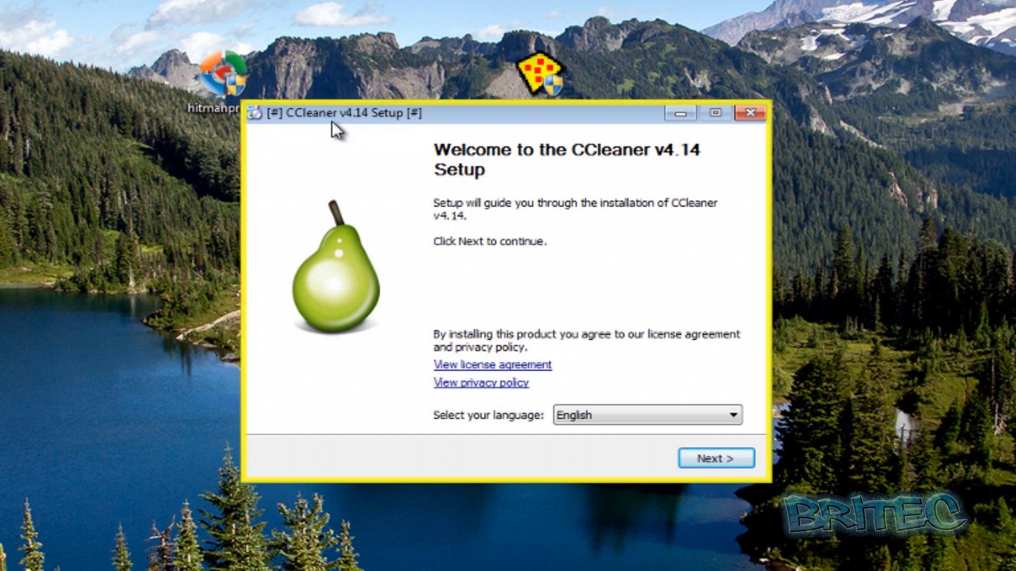
- Install CCleaner v4.14 in English with the default install options and finish the setup
click(722, 460)
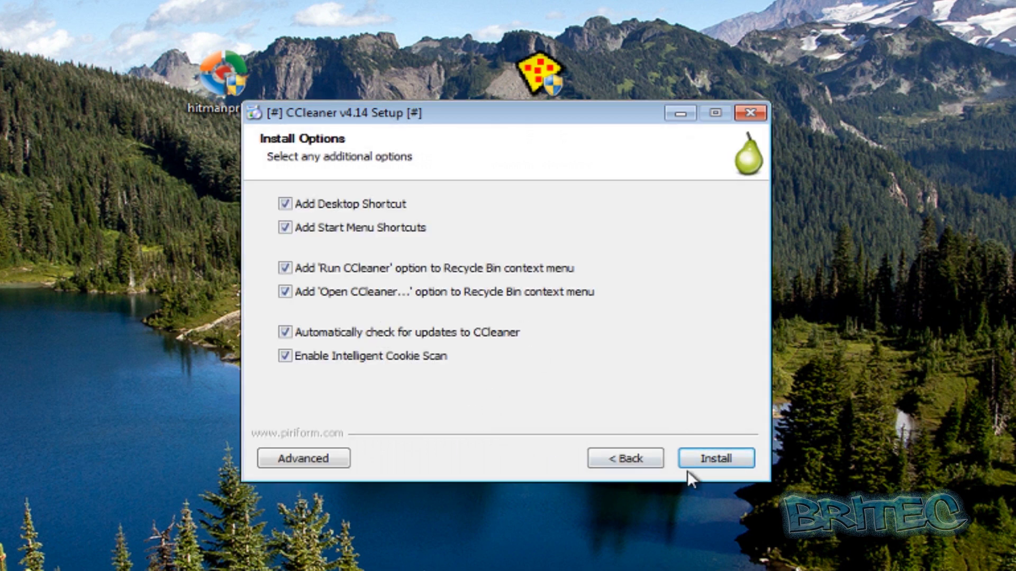
click(726, 458)
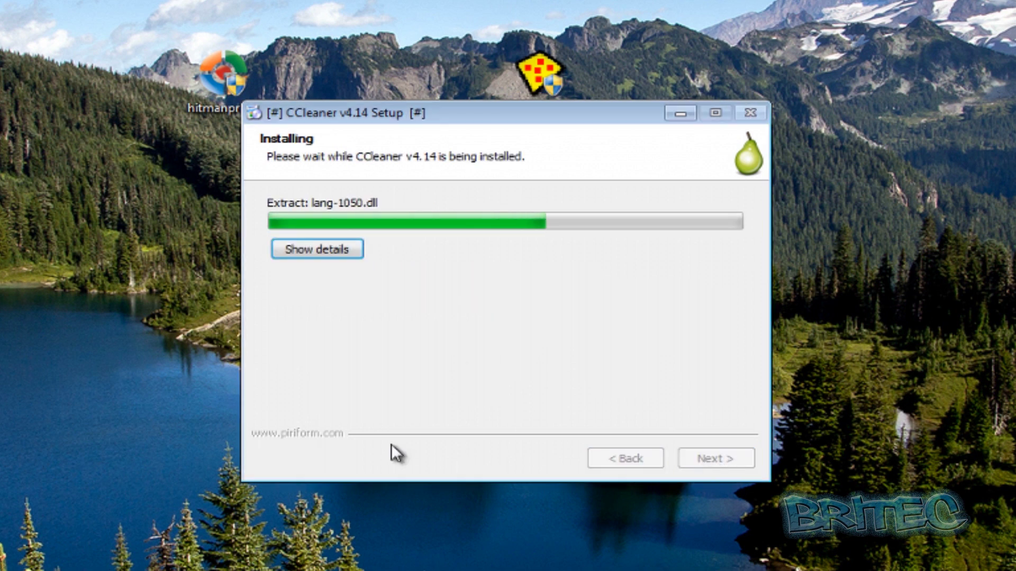
click(723, 465)
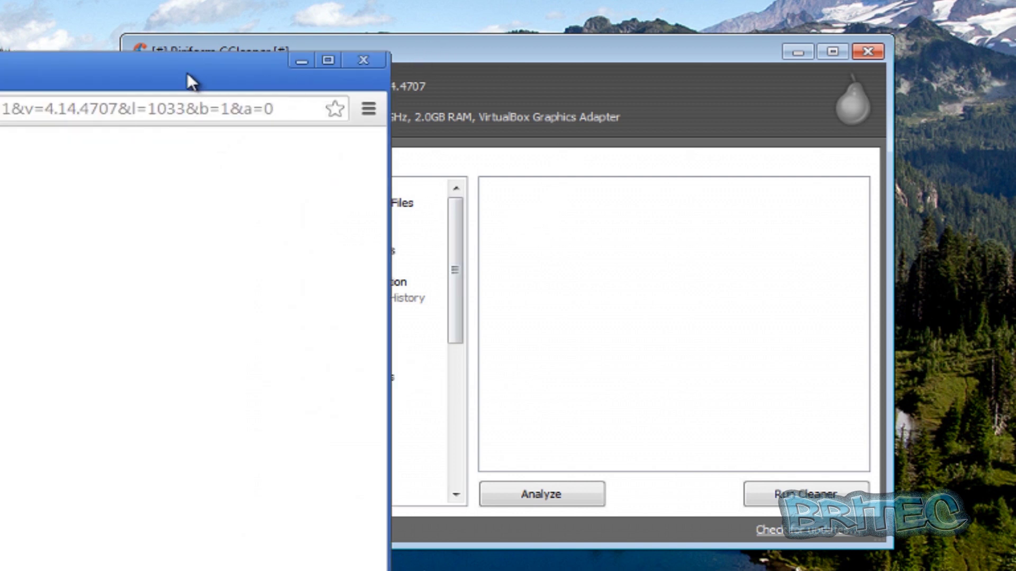
- Move the release notes browser window clear of CCleaner, and close both the browser and CCleaner
drag(113, 74, 473, 198)
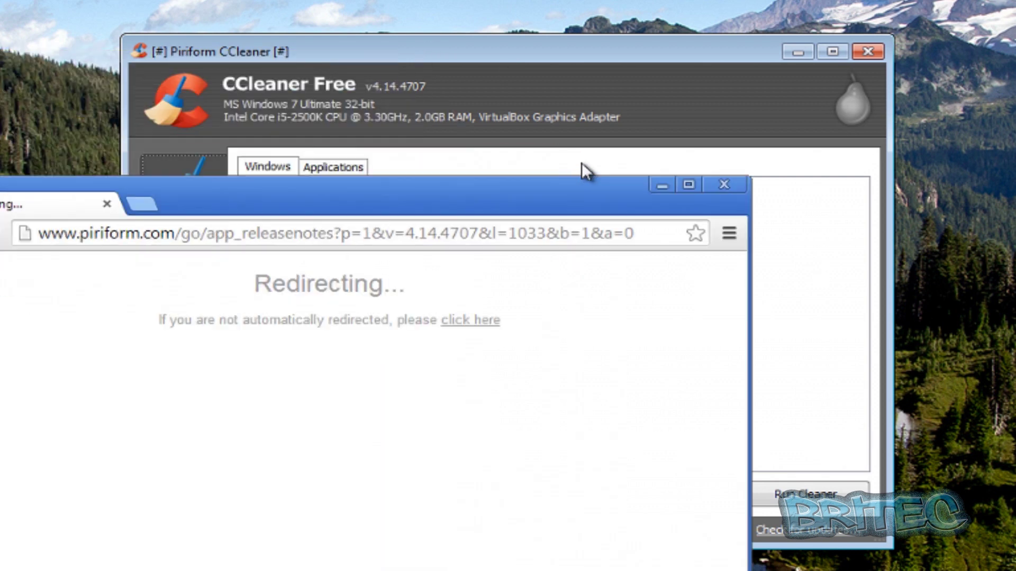
drag(576, 168, 669, 139)
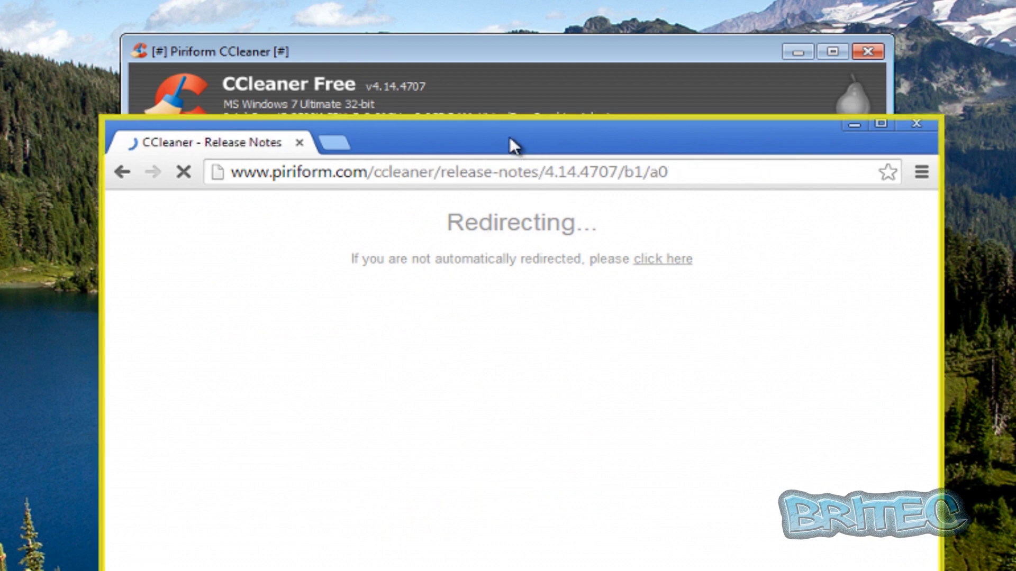
click(918, 125)
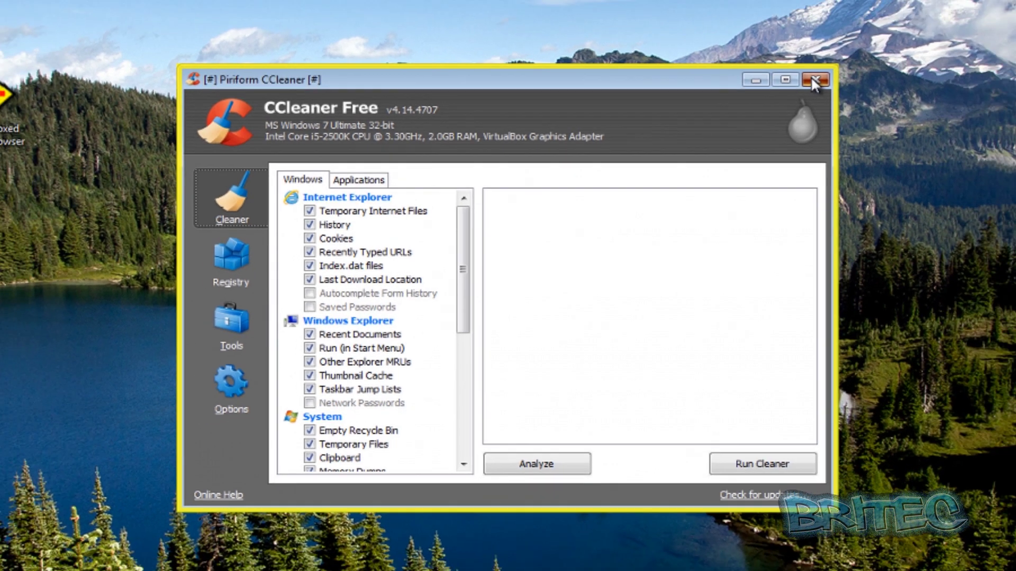
click(862, 49)
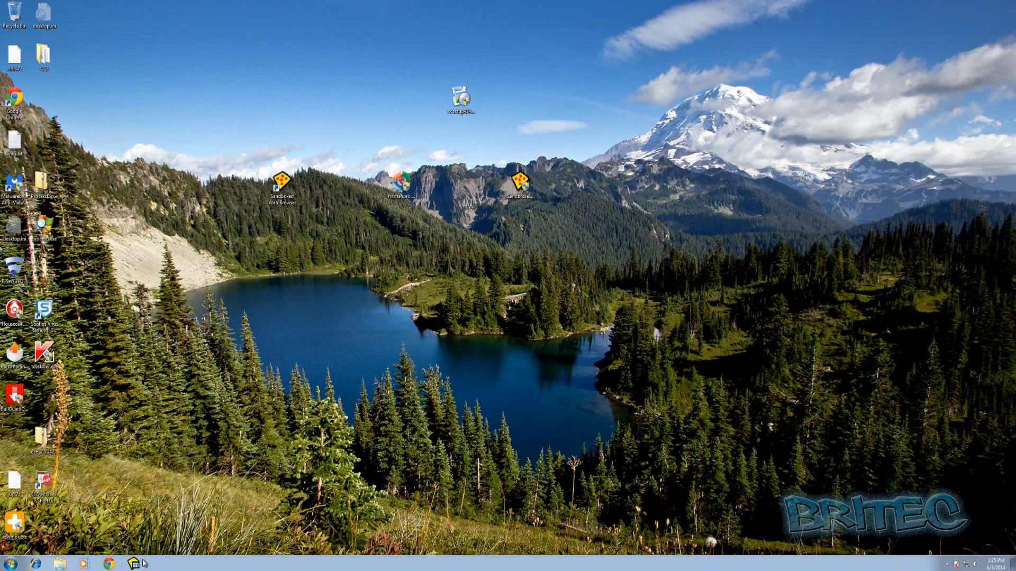
- Reopen Sandboxie Control to check DefaultBox for running programs, and close it again
click(133, 563)
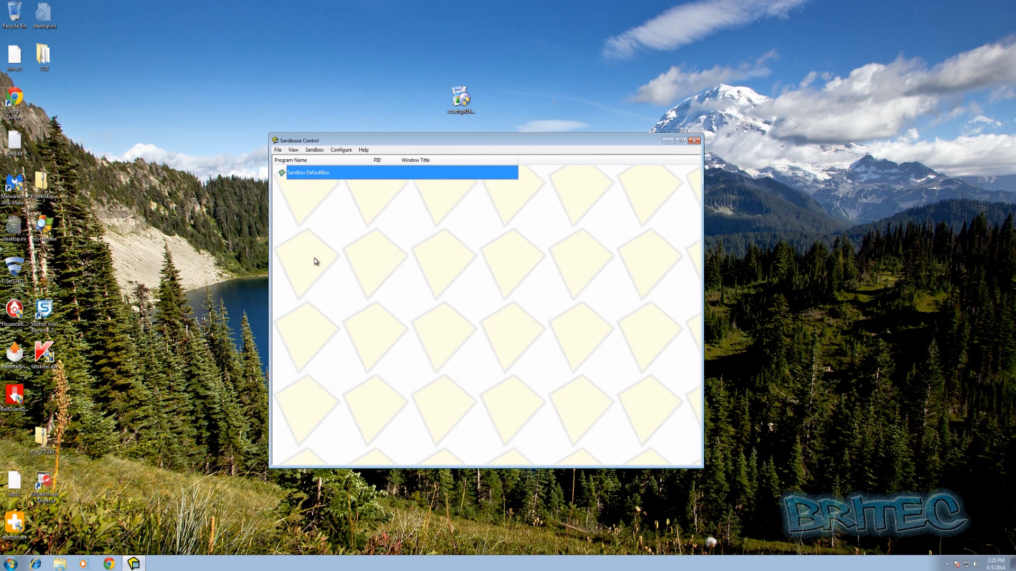
click(695, 140)
click(533, 321)
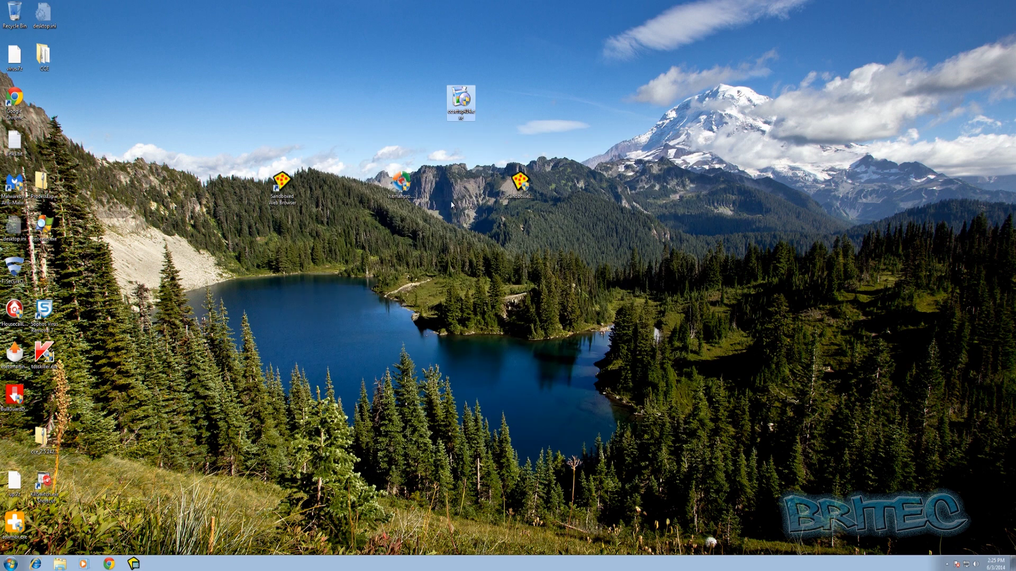